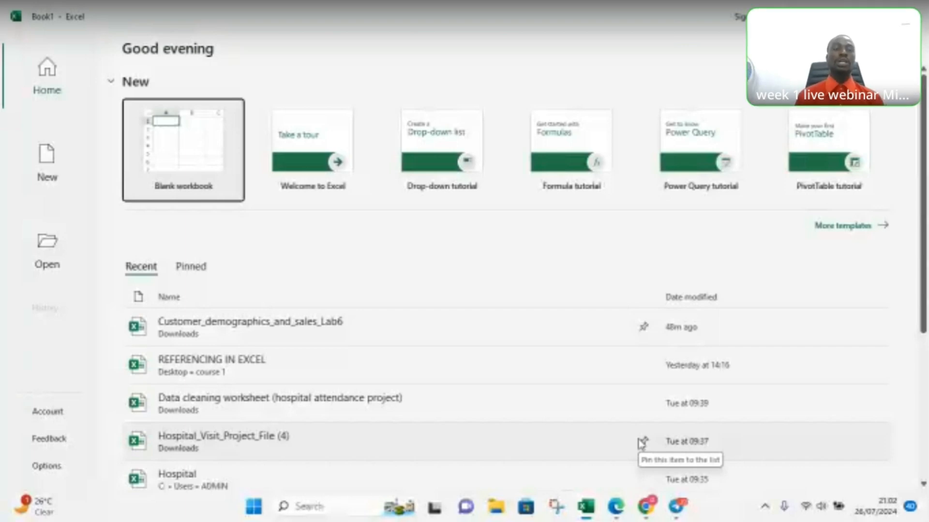
# Step: Create a blank workbook and add a second sheet to it
pyautogui.click(643, 441)
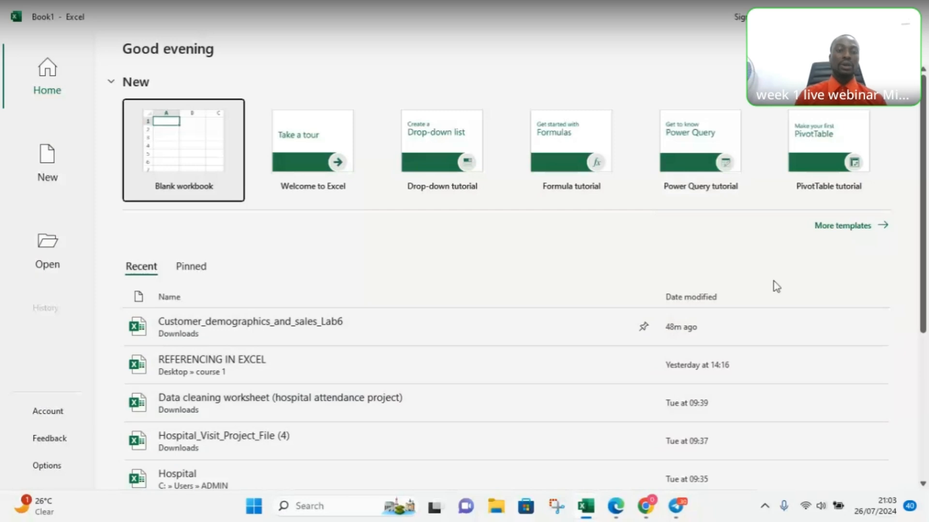
pyautogui.moveTo(925, 198); pyautogui.dragTo(927, 382)
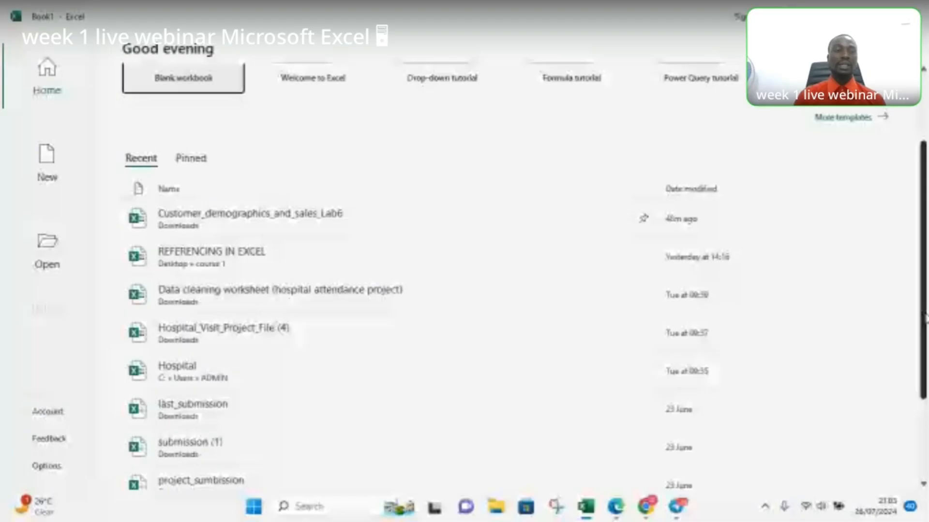
pyautogui.scroll(1, 924, 257)
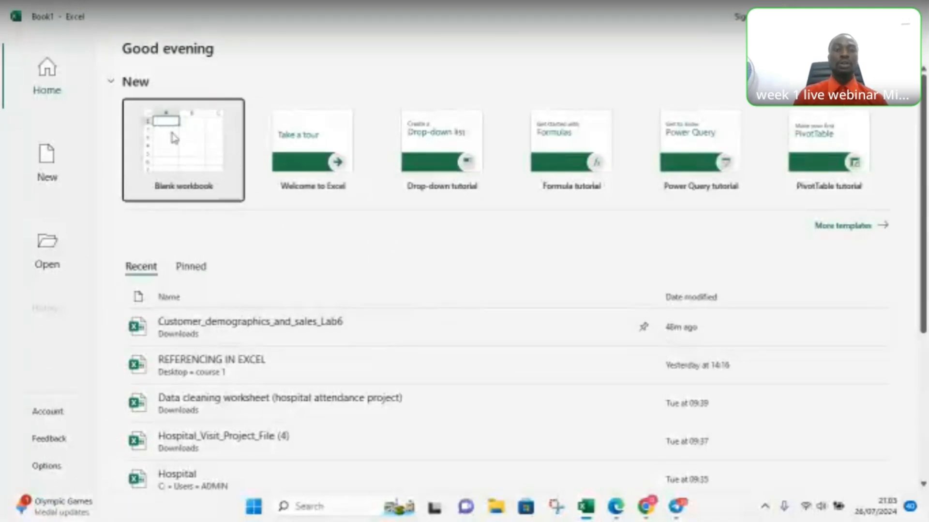
pyautogui.click(174, 150)
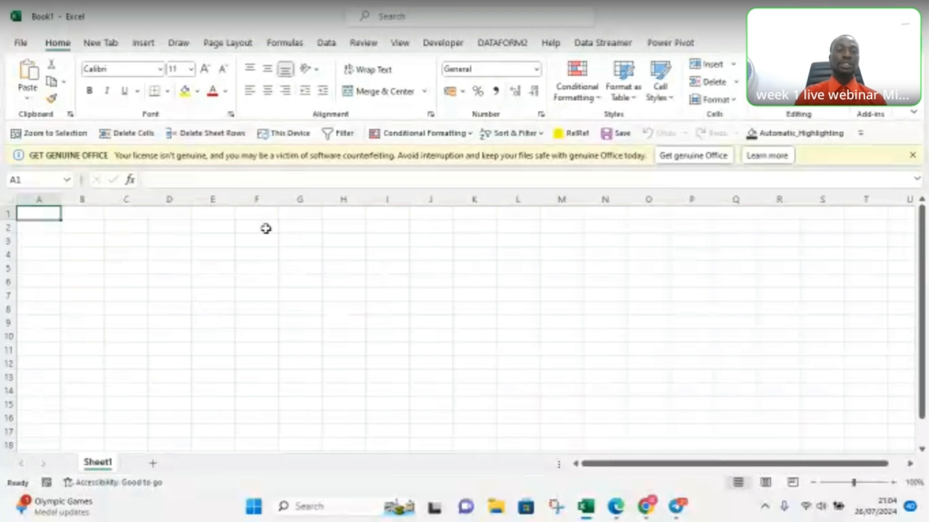
pyautogui.click(153, 465)
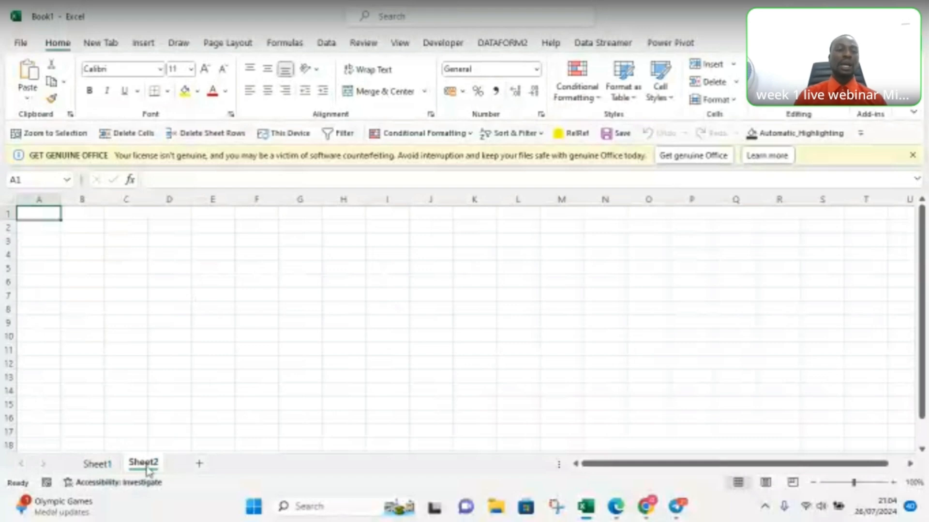
# Step: Rename Sheet1 as worksheet1
pyautogui.click(98, 467)
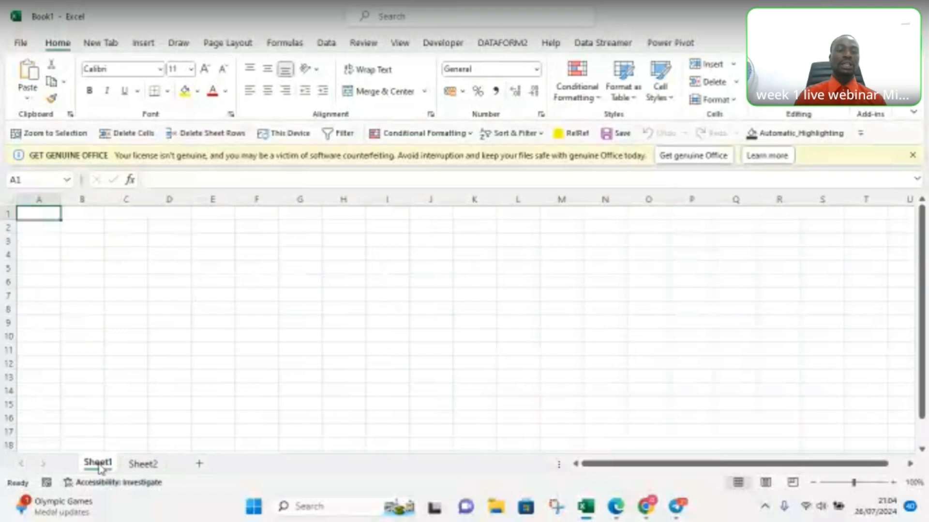
pyautogui.doubleClick(98, 464)
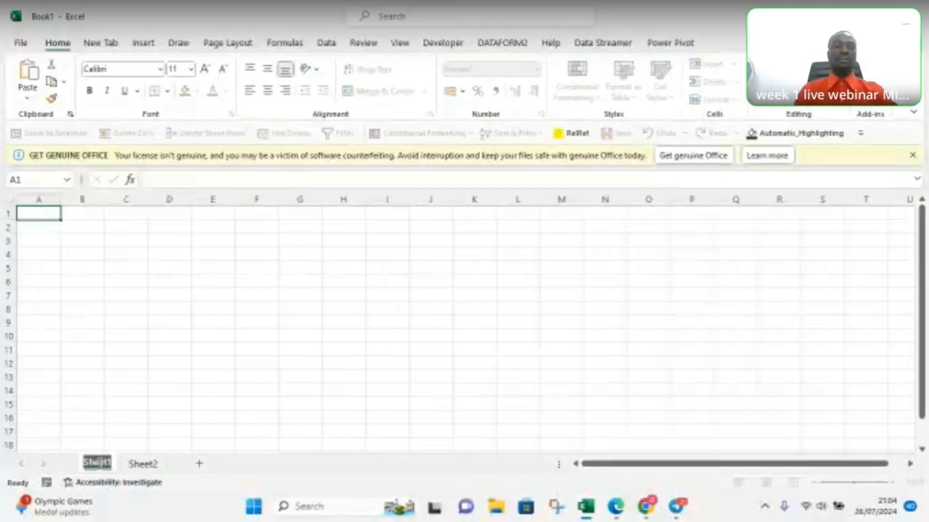
pyautogui.write('wo')
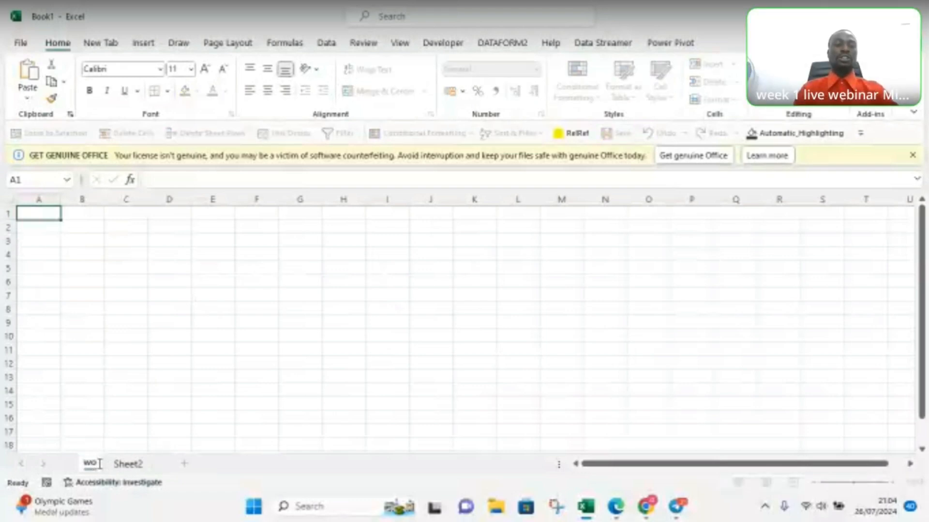
pyautogui.write('rksheet')
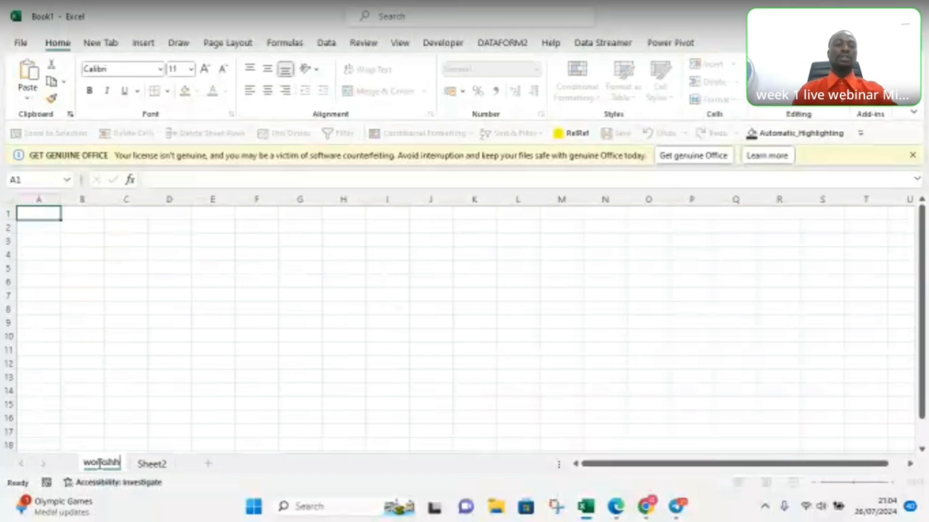
pyautogui.write('1')
pyautogui.press('Return')
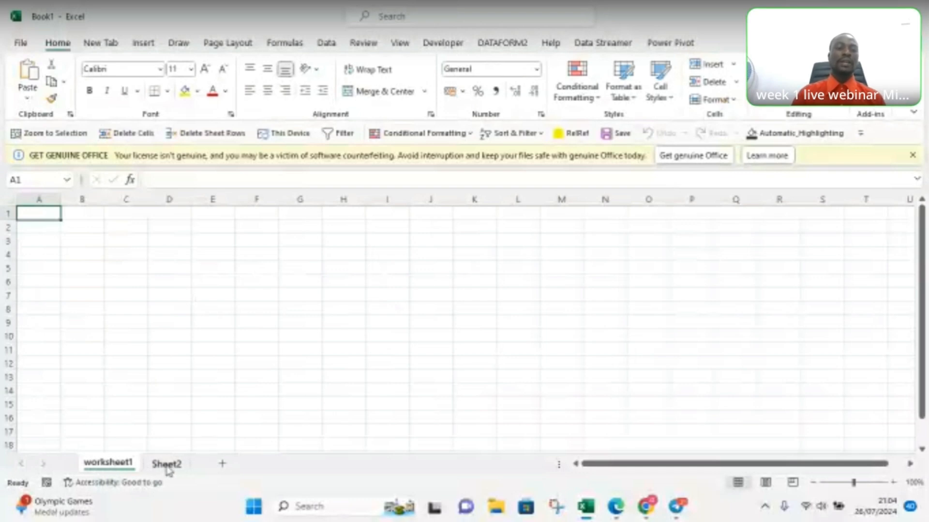
# Step: Bring up the sheet options for Sheet2 and adjust its zoom to 106%
pyautogui.rightClick(167, 466)
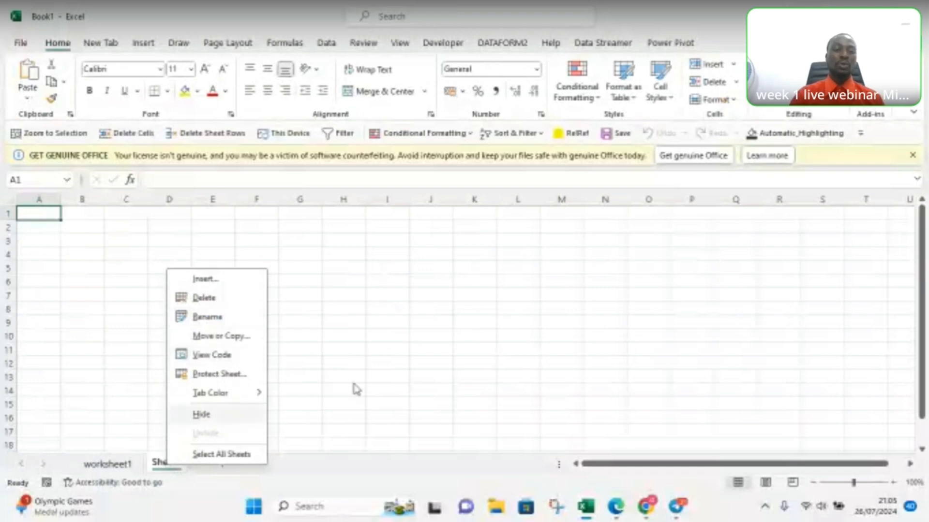
pyautogui.click(441, 366)
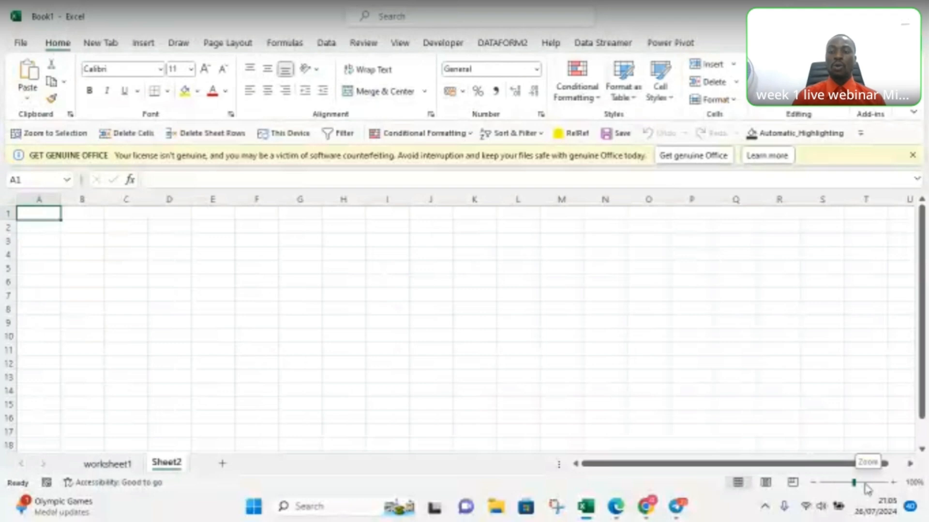
pyautogui.moveTo(854, 483); pyautogui.dragTo(867, 484)
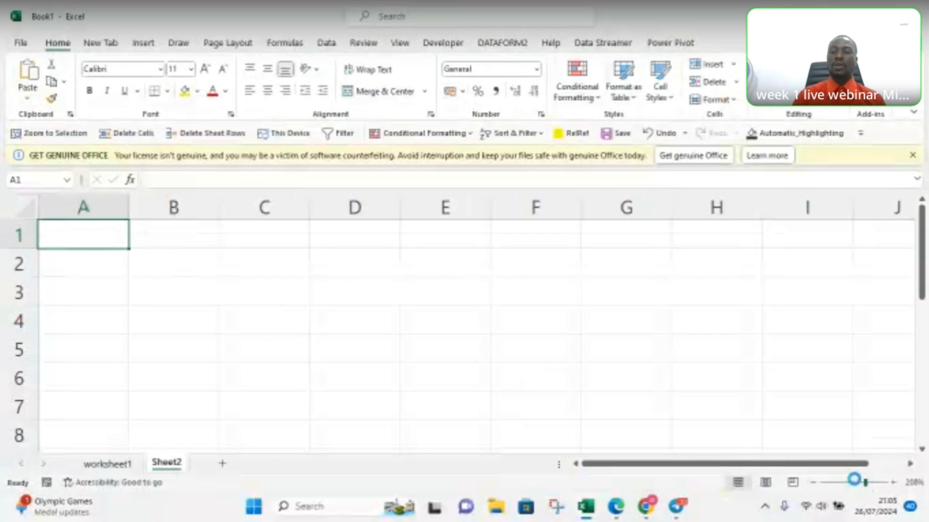
pyautogui.click(858, 485)
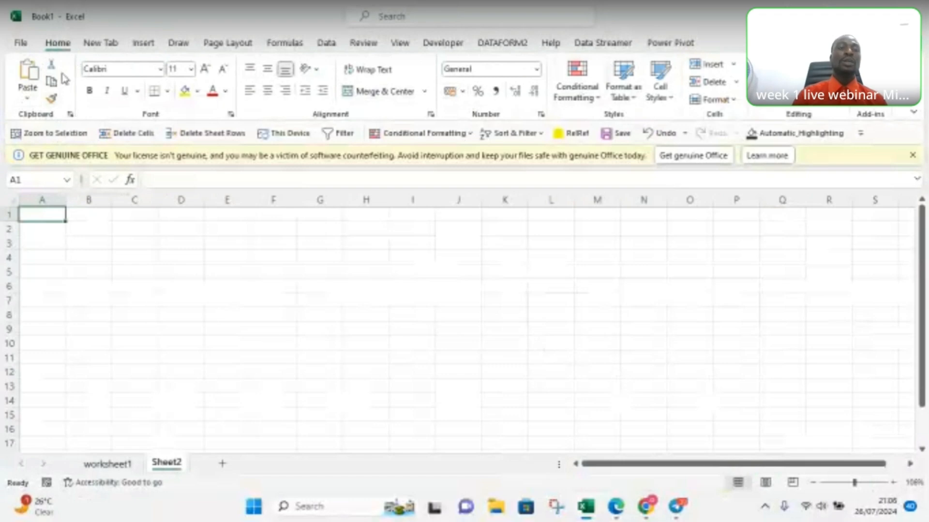
# Step: View the clipboard contents, undo the last zoom change and close the clipboard view
pyautogui.click(71, 115)
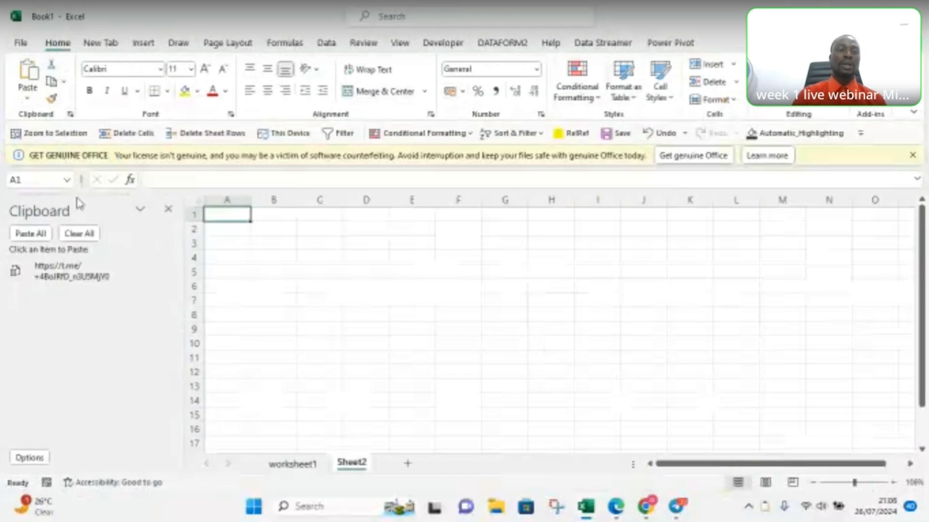
pyautogui.click(283, 253)
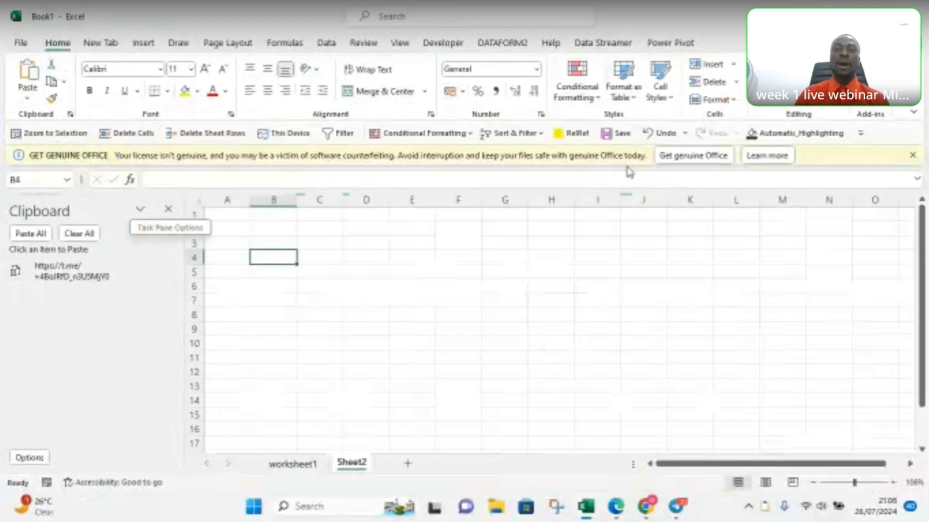
pyautogui.click(647, 135)
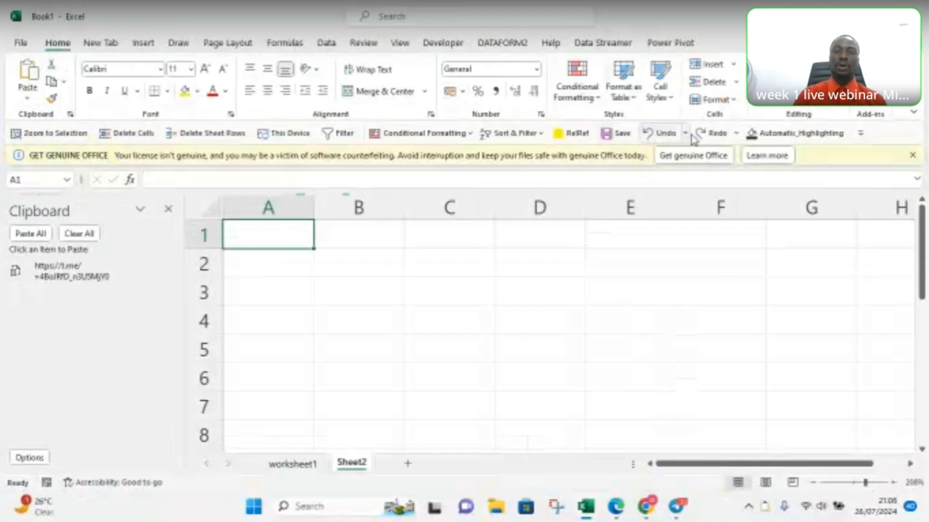
pyautogui.click(172, 213)
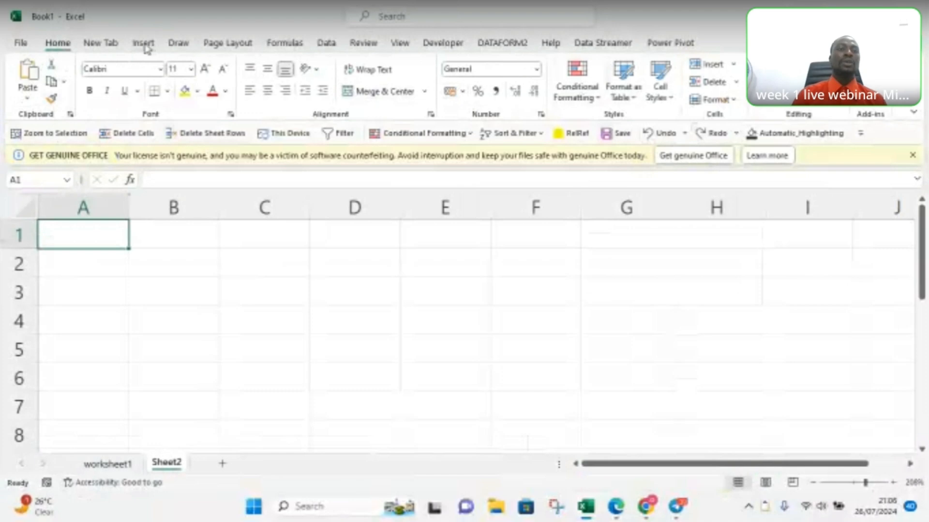
# Step: Look over the formula and developer commands, return to the home commands and dismiss the group notification
pyautogui.click(286, 43)
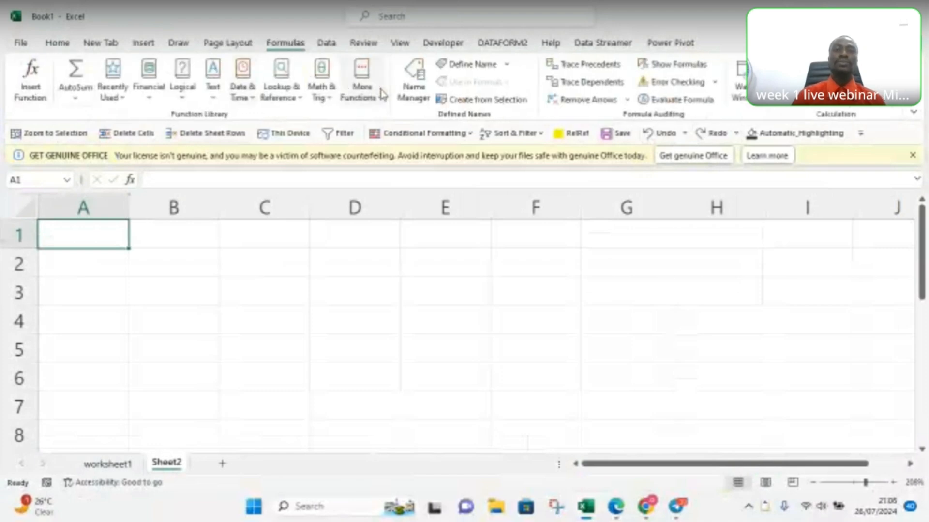
pyautogui.click(442, 43)
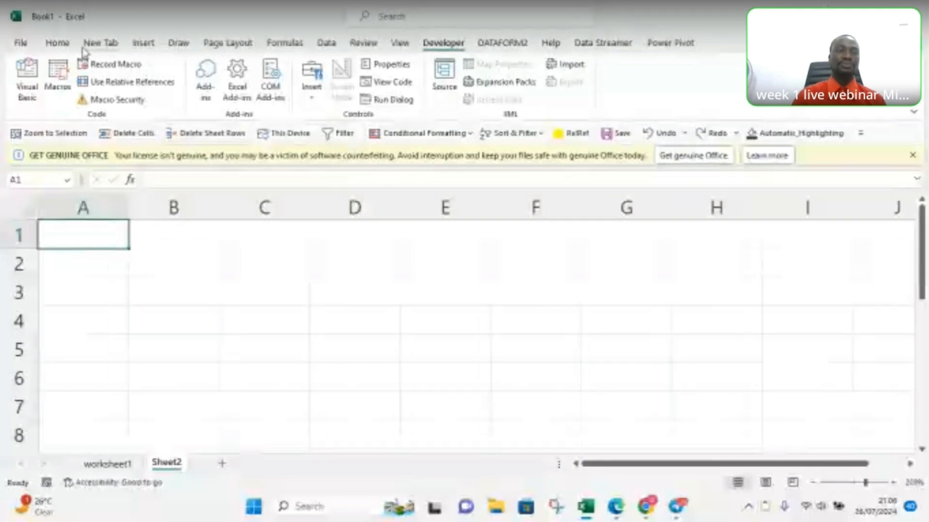
pyautogui.click(49, 50)
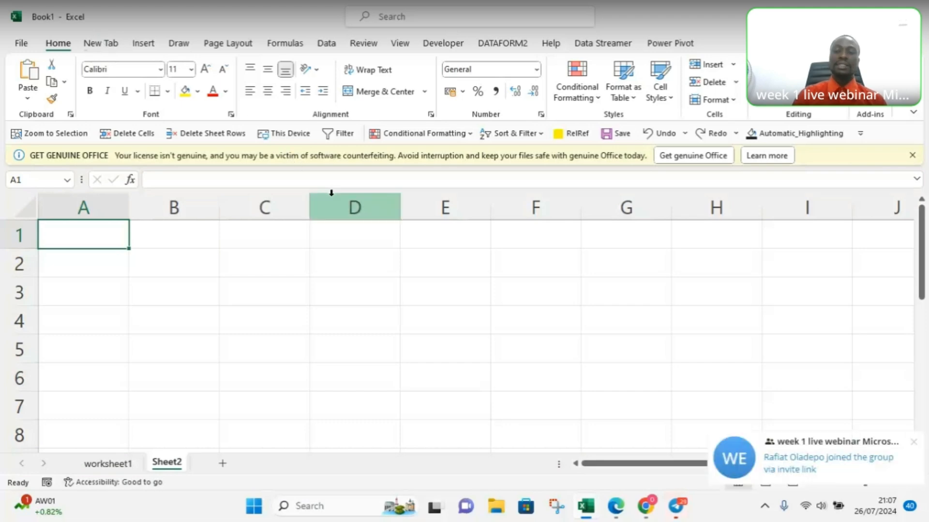
pyautogui.click(912, 443)
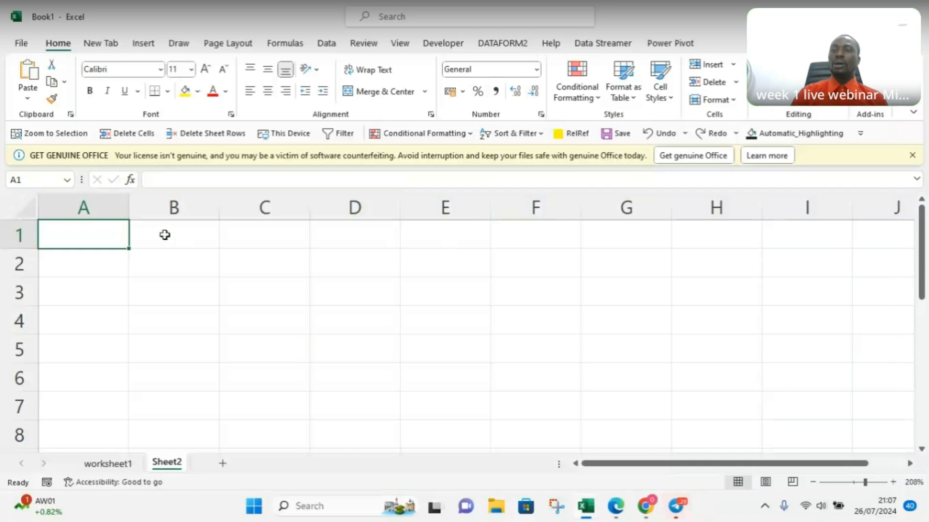
# Step: Set the zoom of Sheet2 to 118% and select cell A1
pyautogui.click(313, 288)
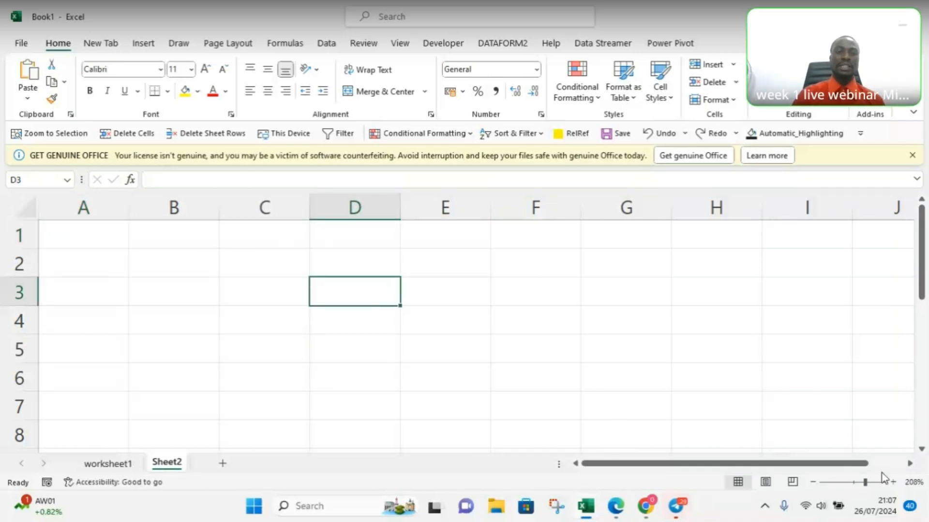
pyautogui.click(857, 483)
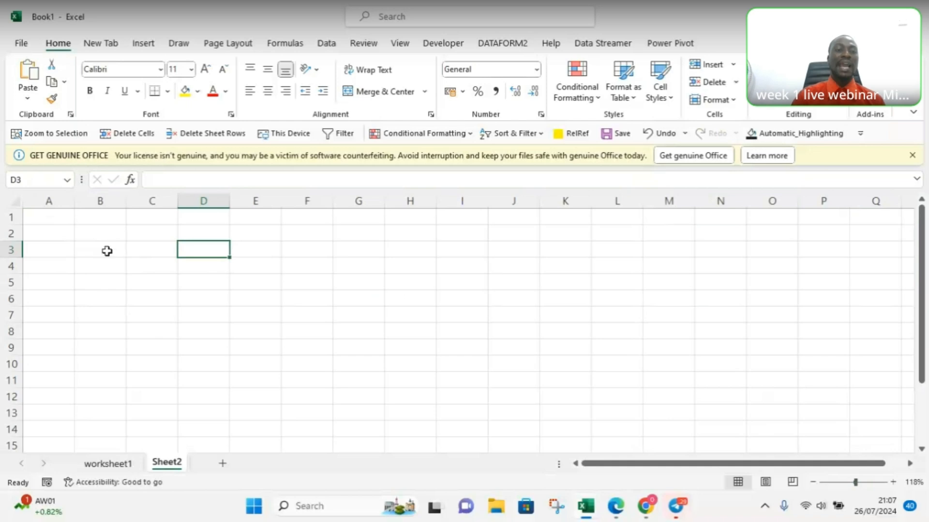
pyautogui.click(48, 218)
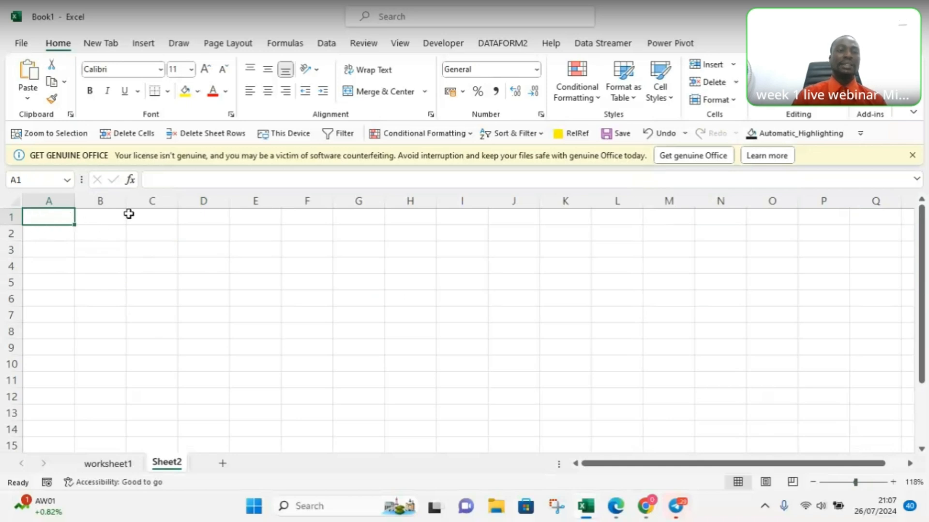
# Step: Select the whole columns A, B, C and D one at a time, ending with the whole of row 1
pyautogui.click(47, 198)
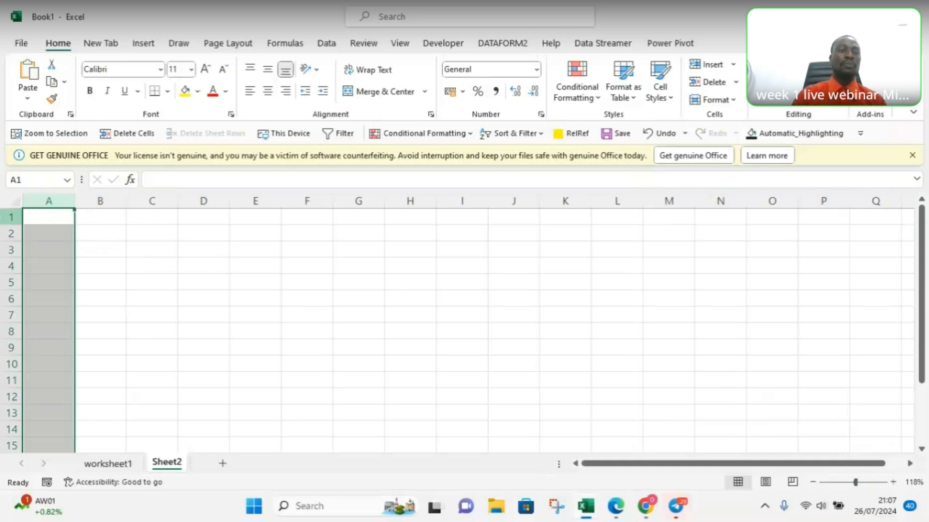
pyautogui.click(6, 217)
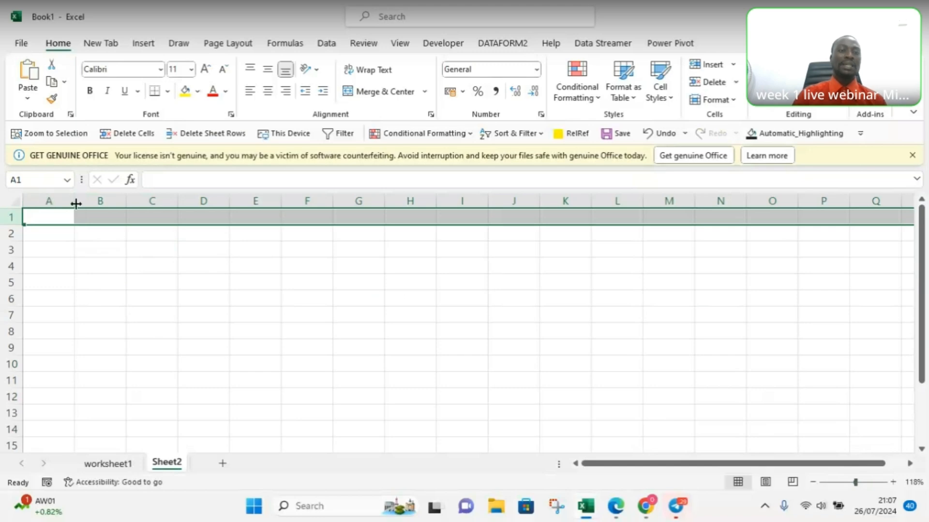
pyautogui.click(101, 200)
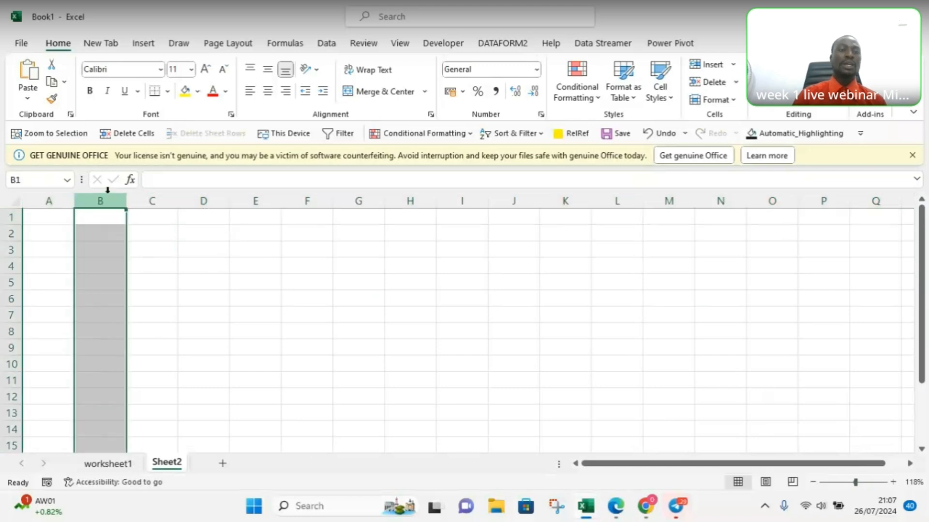
pyautogui.click(153, 200)
pyautogui.click(198, 192)
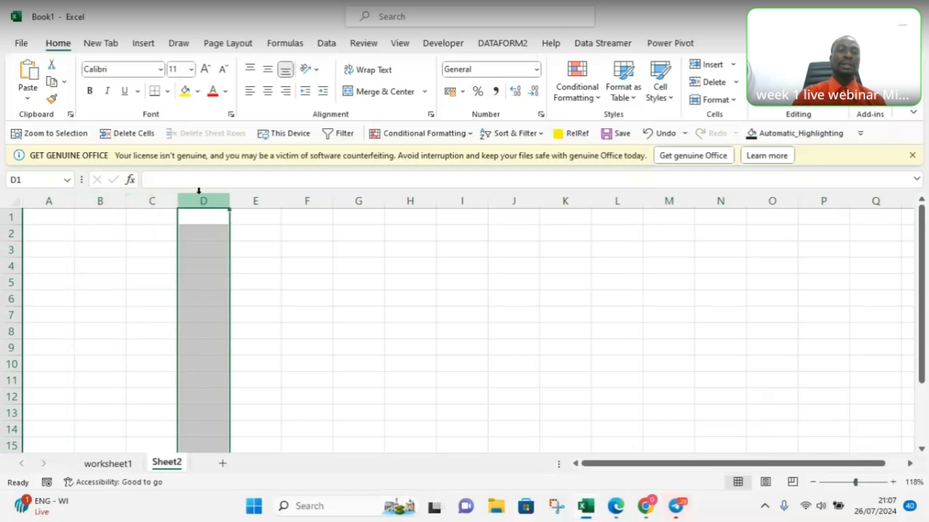
pyautogui.click(8, 215)
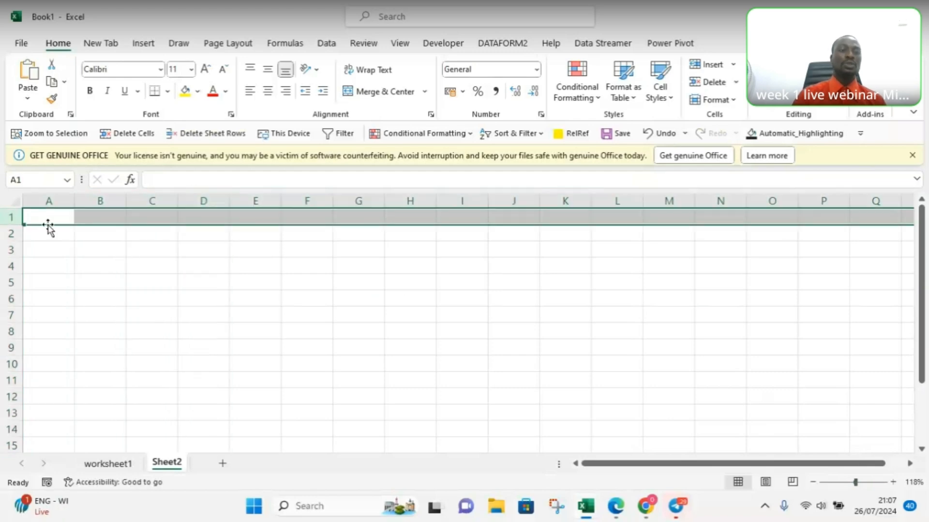
# Step: Move to cell A3 and open it for editing, leave it empty, and select cells C3 and J5 in turn
pyautogui.press('Down')
pyautogui.press('Down')
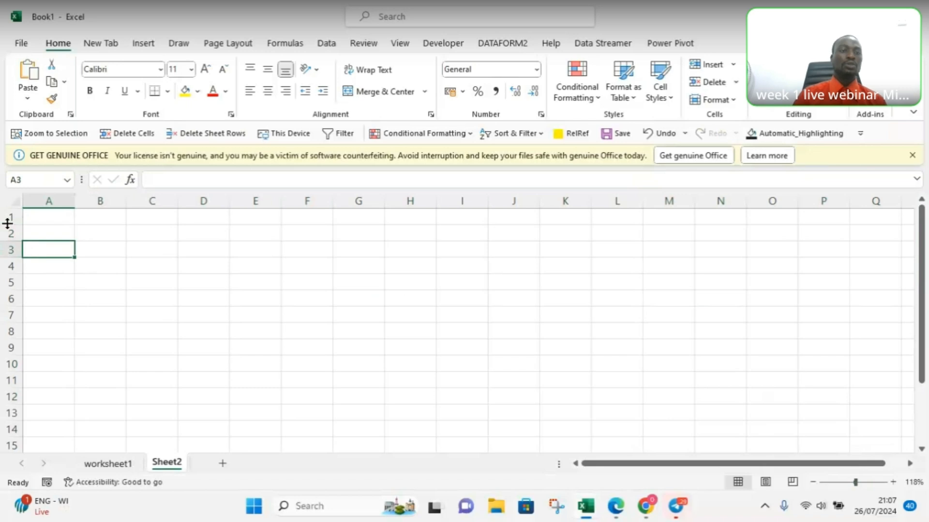
pyautogui.click(12, 270)
pyautogui.scroll(-3, 13, 271)
pyautogui.scroll(3, 12, 271)
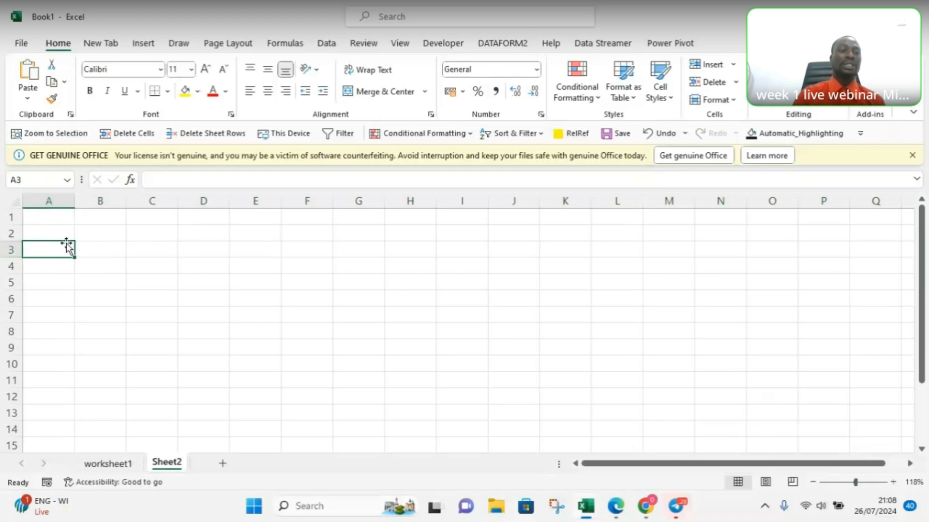
pyautogui.doubleClick(40, 250)
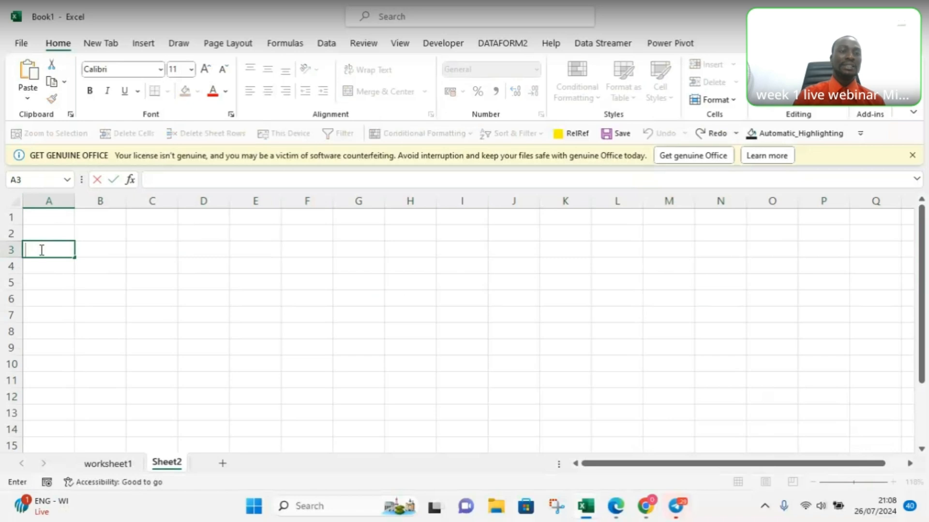
pyautogui.click(151, 248)
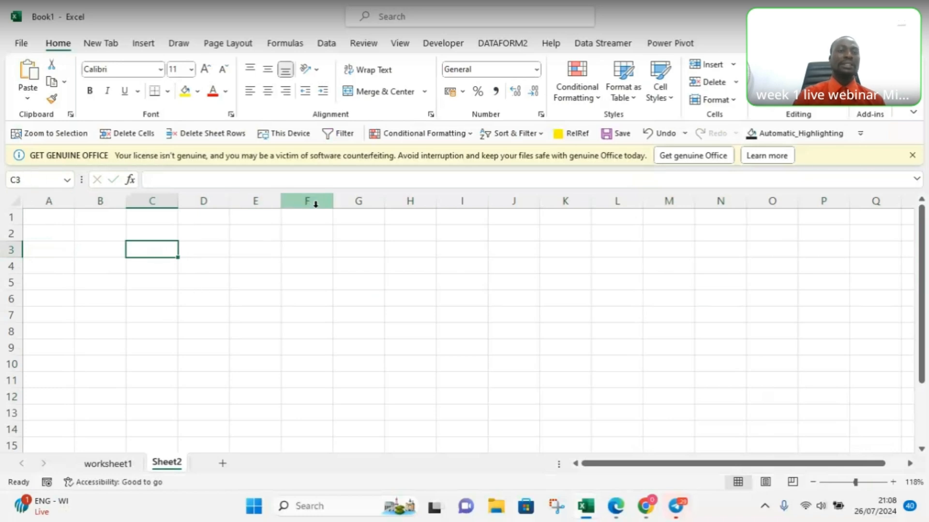
pyautogui.click(528, 288)
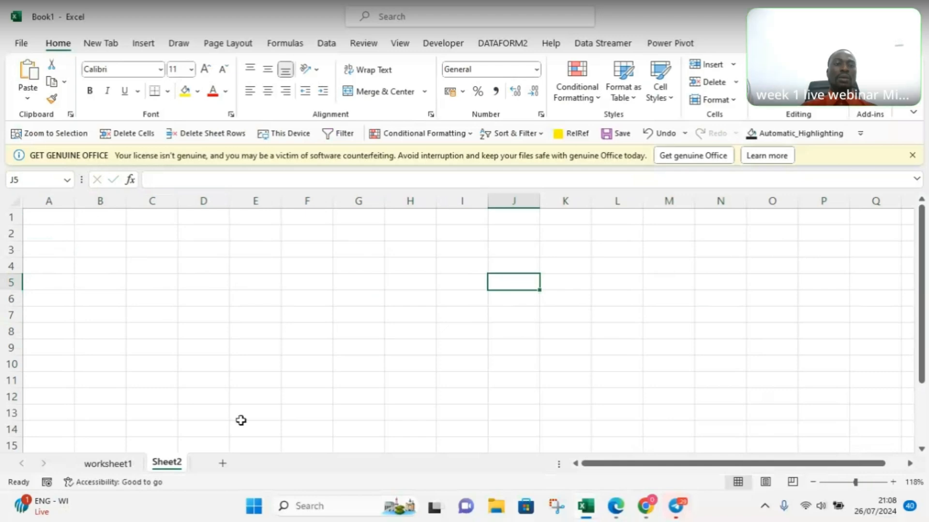
# Step: Open the recent workbook Customer_demographics_and_sales_Lab6 and show the first columns of its Sheet1
pyautogui.click(108, 464)
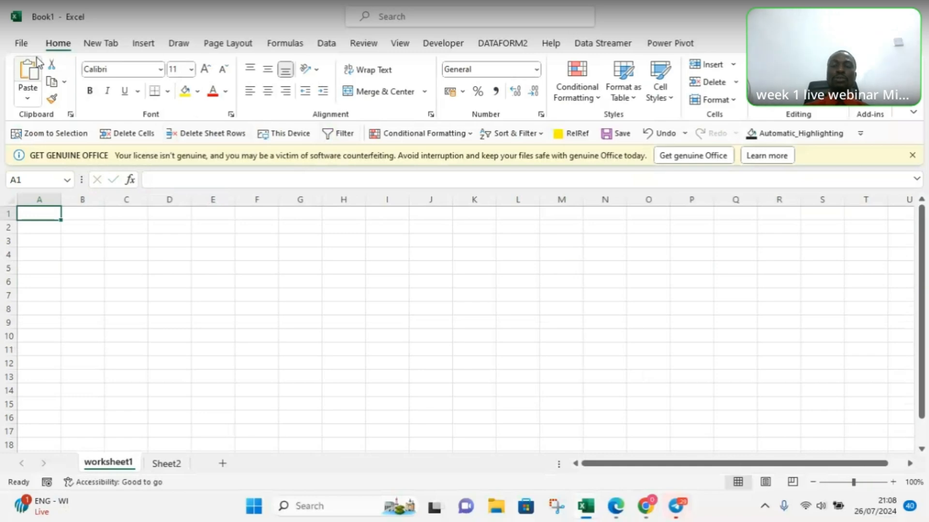
pyautogui.click(24, 42)
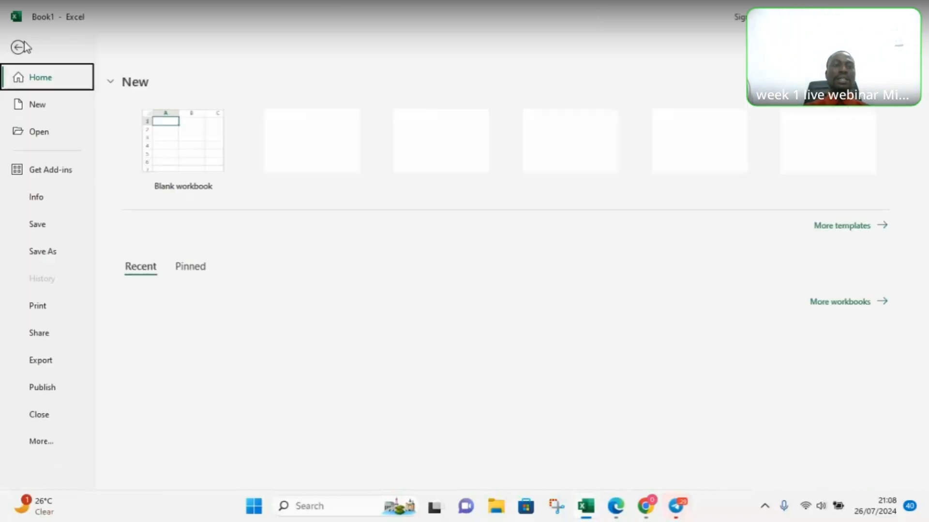
pyautogui.click(23, 45)
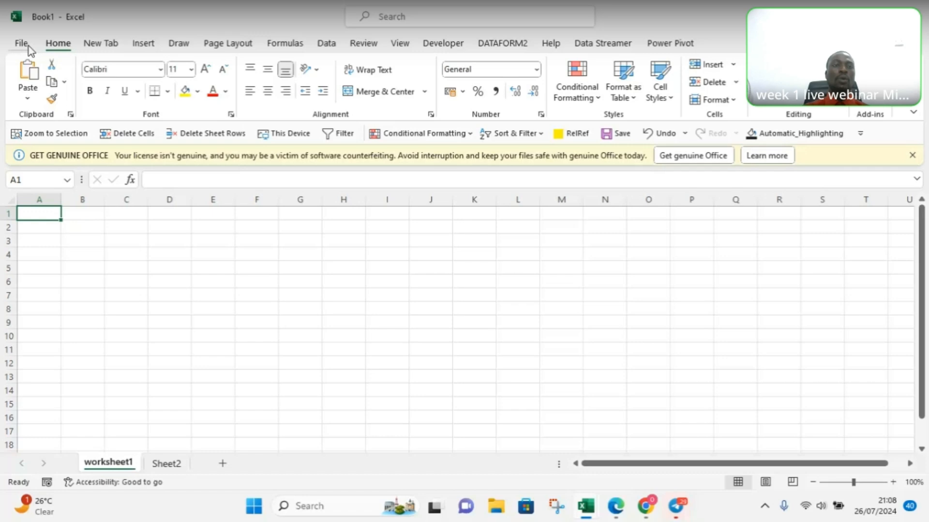
pyautogui.click(28, 46)
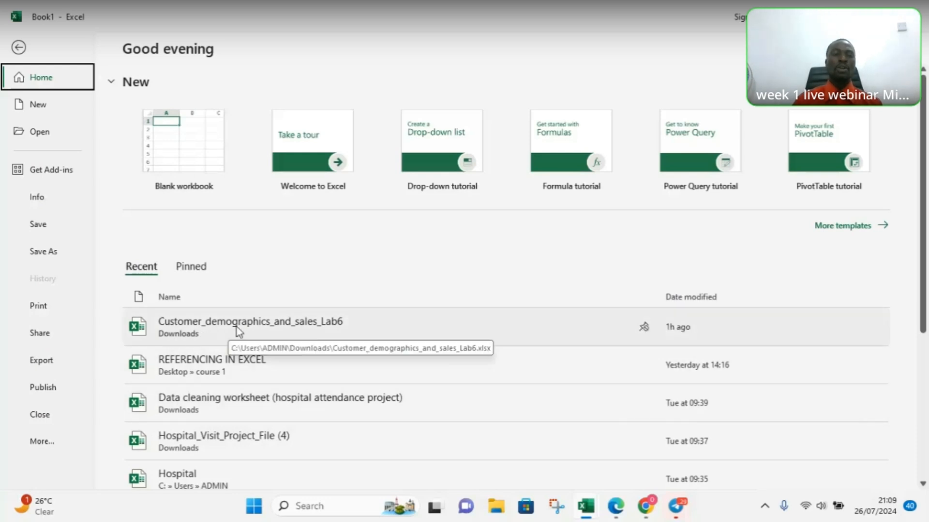
pyautogui.click(199, 328)
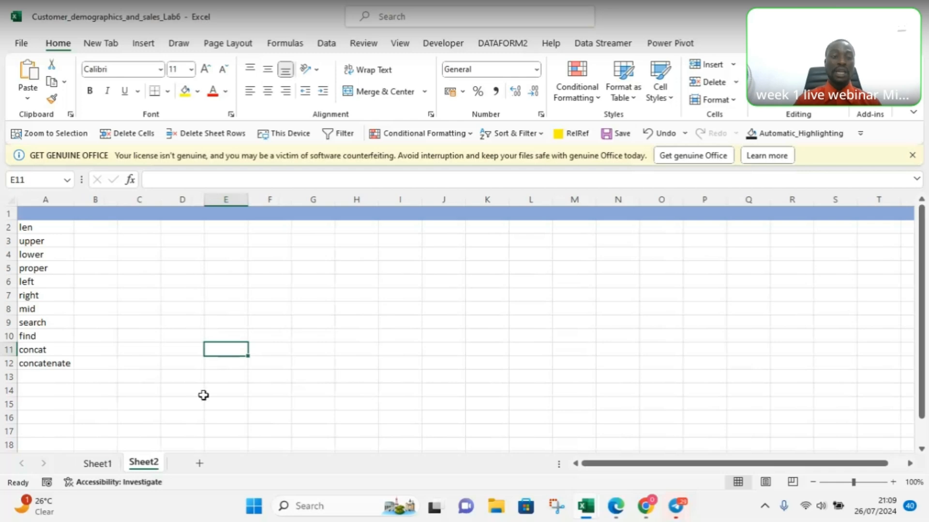
pyautogui.click(99, 466)
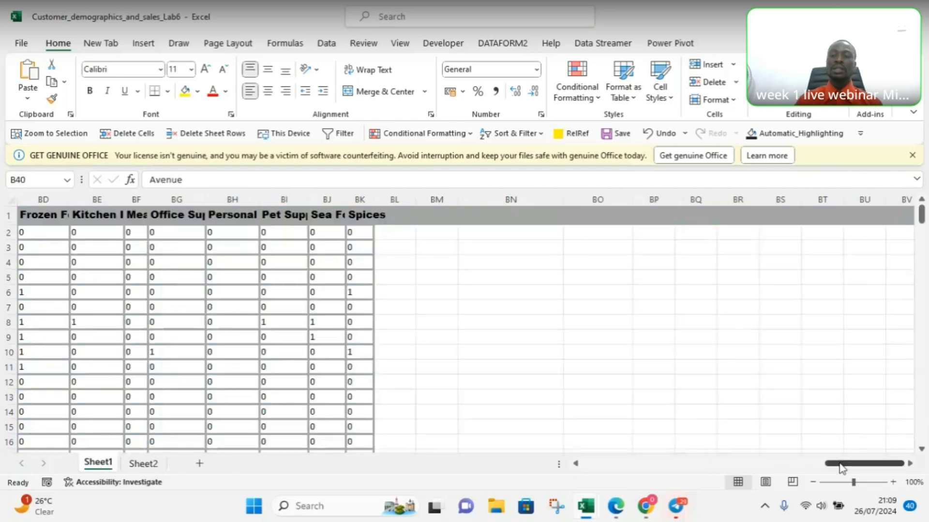
pyautogui.moveTo(841, 470); pyautogui.dragTo(583, 475)
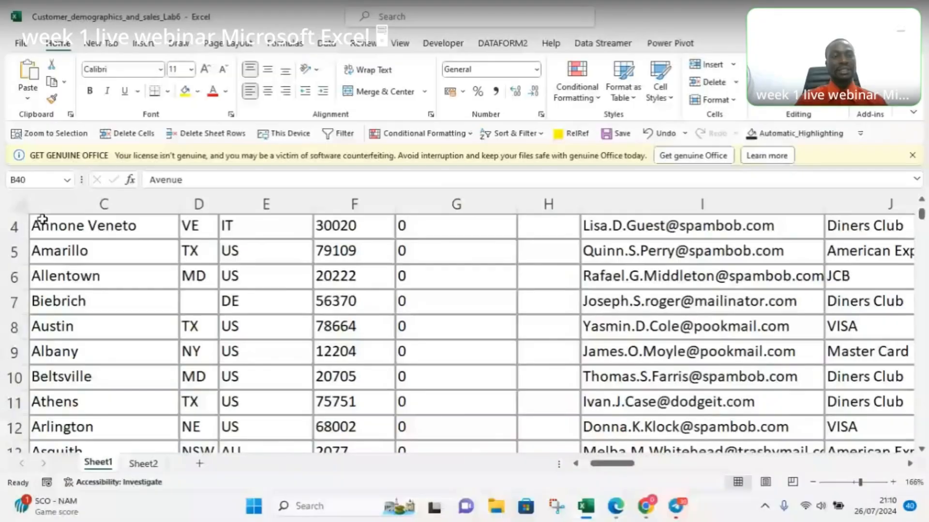
# Step: Copy all cells of Sheet1 and switch back to the Book1 workbook
pyautogui.click(20, 207)
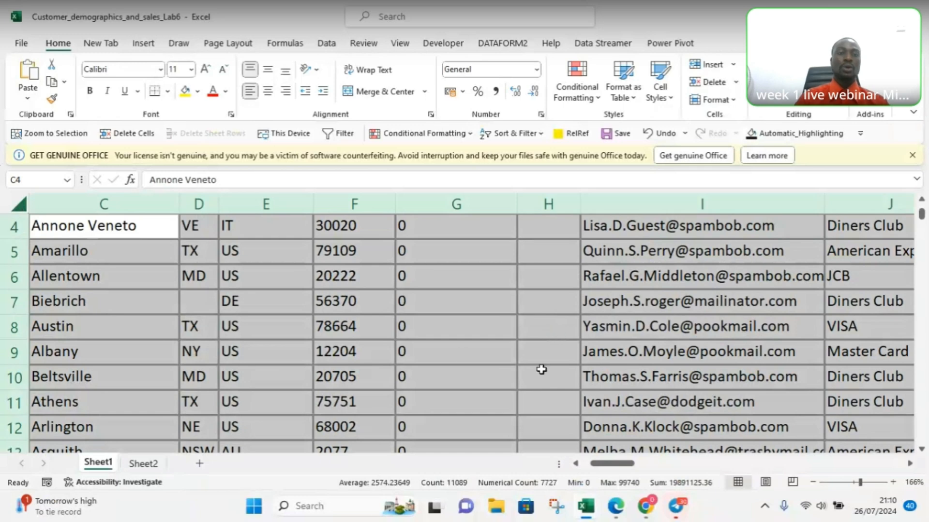
pyautogui.hotkey('ctrl', 'c')
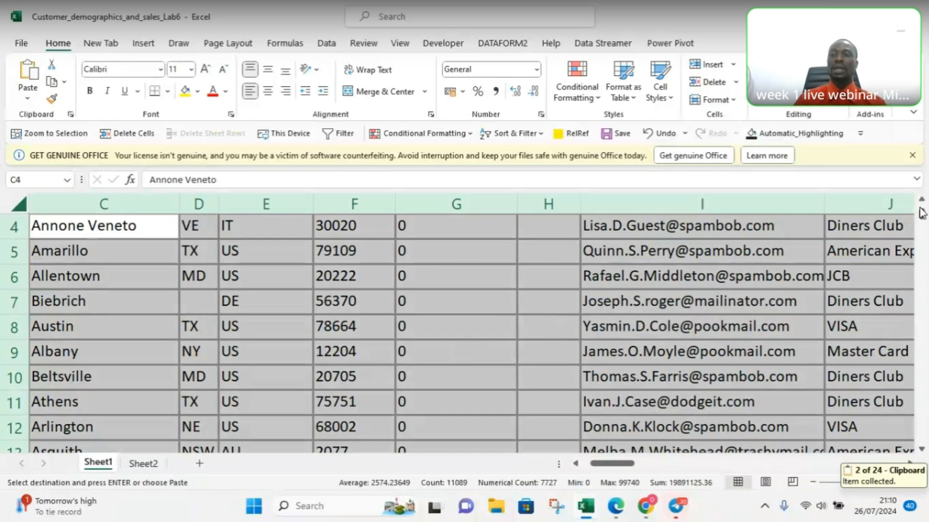
pyautogui.scroll(1, 922, 211)
pyautogui.scroll(1, 922, 211)
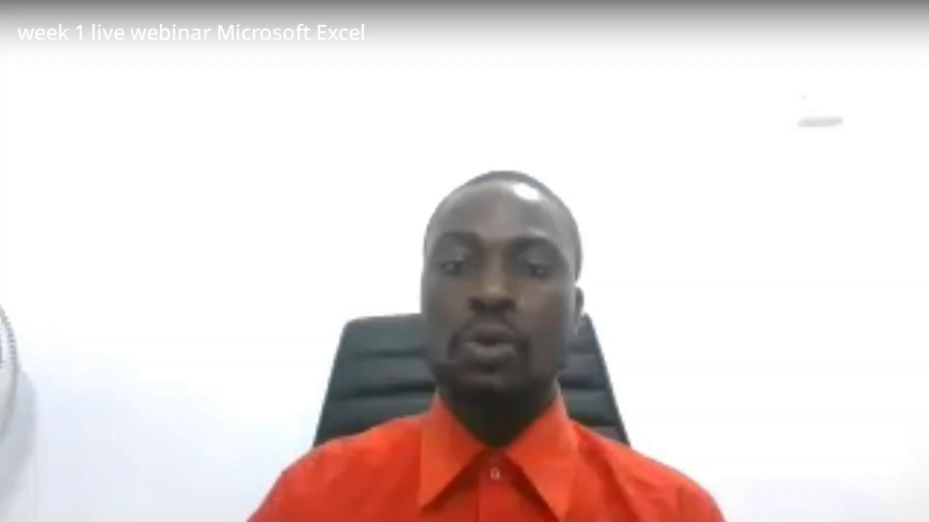
pyautogui.moveTo(586, 510)
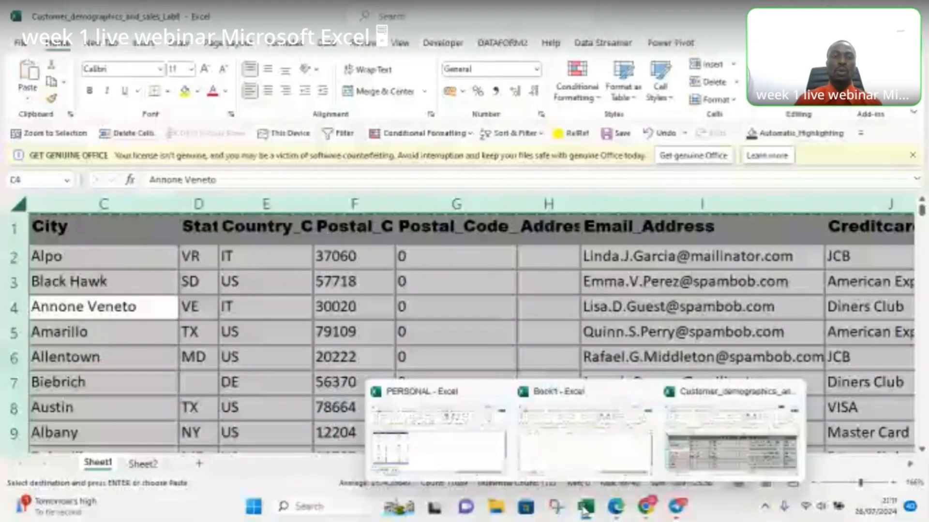
pyautogui.click(581, 451)
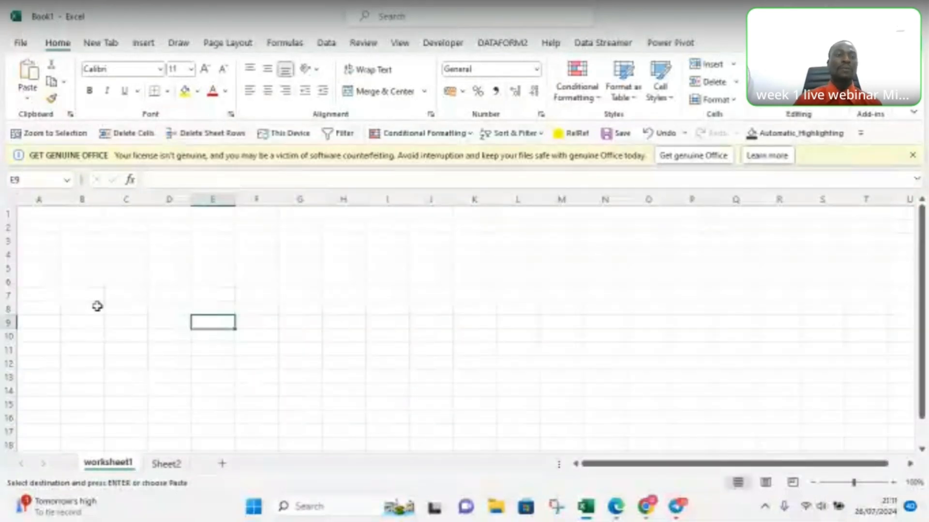
# Step: Try pasting the copied customer data at cell A1 of worksheet1, and undo the paste
pyautogui.click(33, 220)
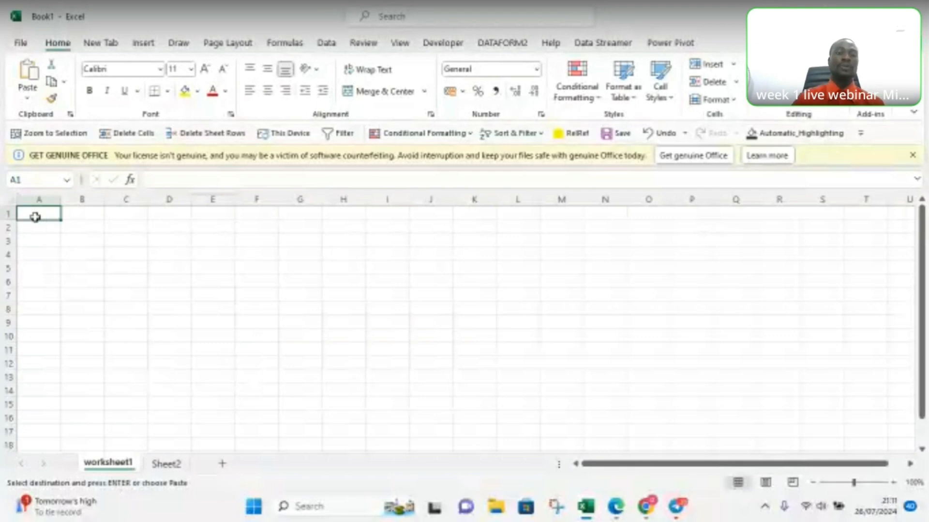
pyautogui.hotkey('ctrl', 'v')
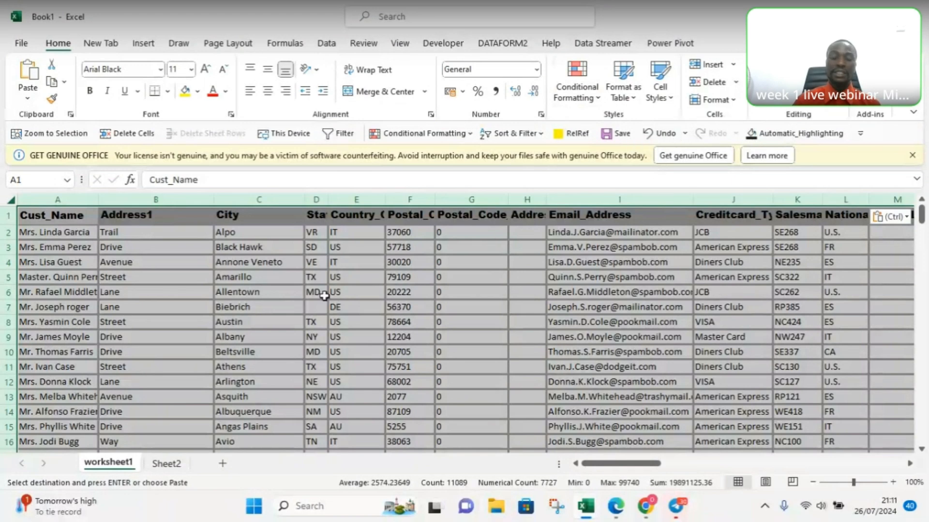
pyautogui.hotkey('ctrl', 'z')
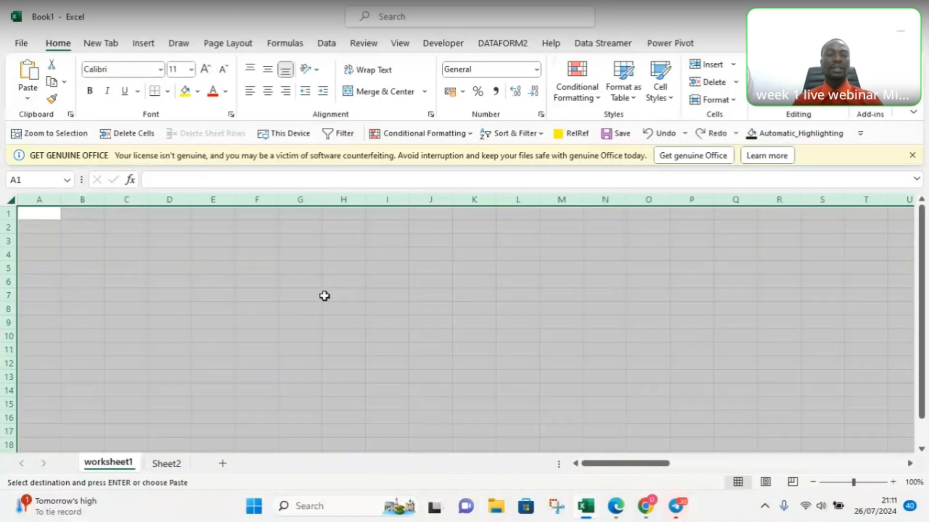
pyautogui.click(281, 285)
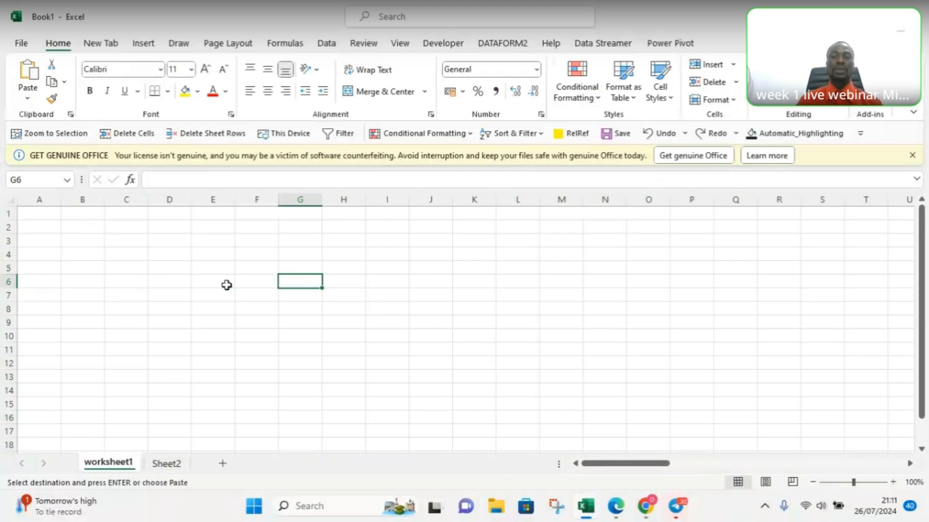
# Step: Paste the copied customer data at cell A1 of worksheet1 using the regular paste option
pyautogui.click(41, 211)
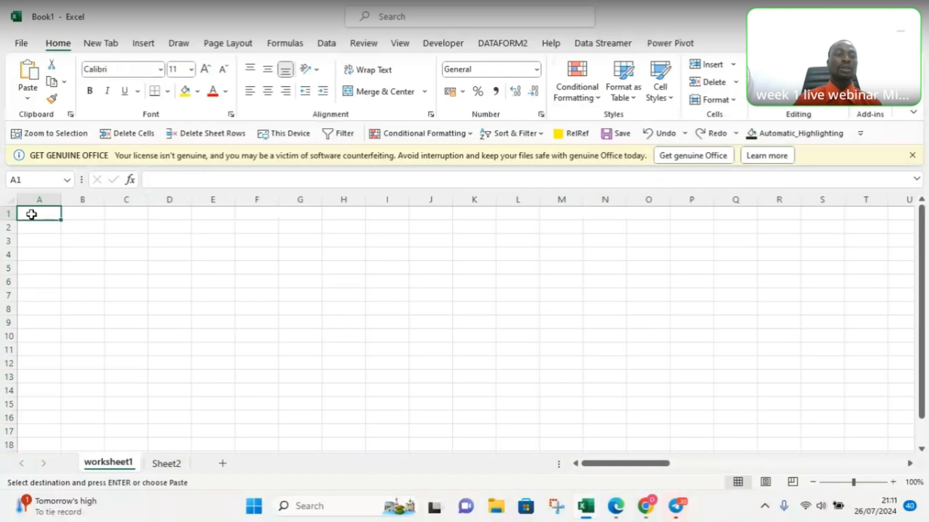
pyautogui.rightClick(32, 215)
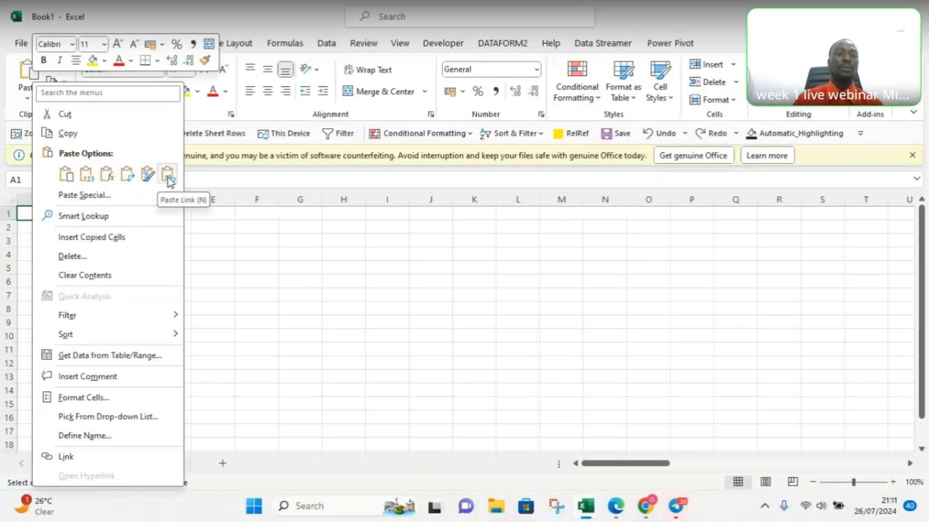
pyautogui.click(68, 174)
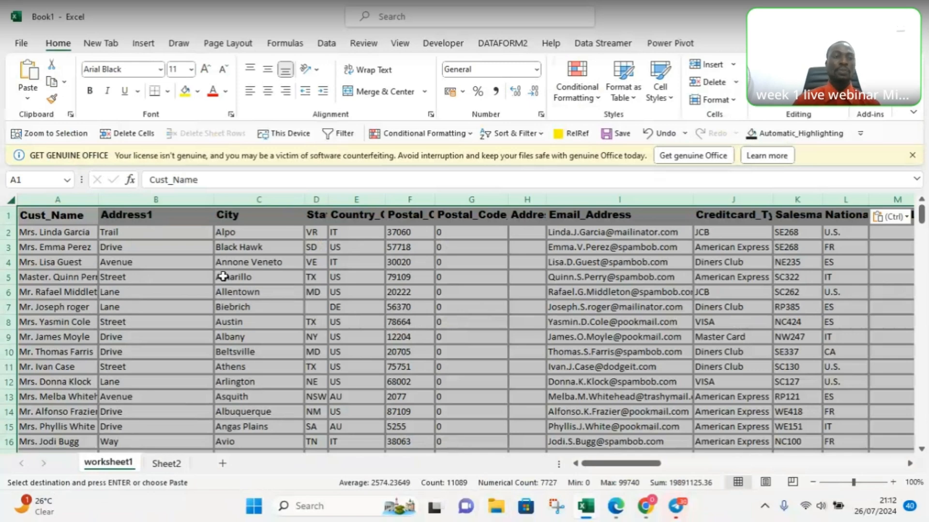
pyautogui.click(279, 291)
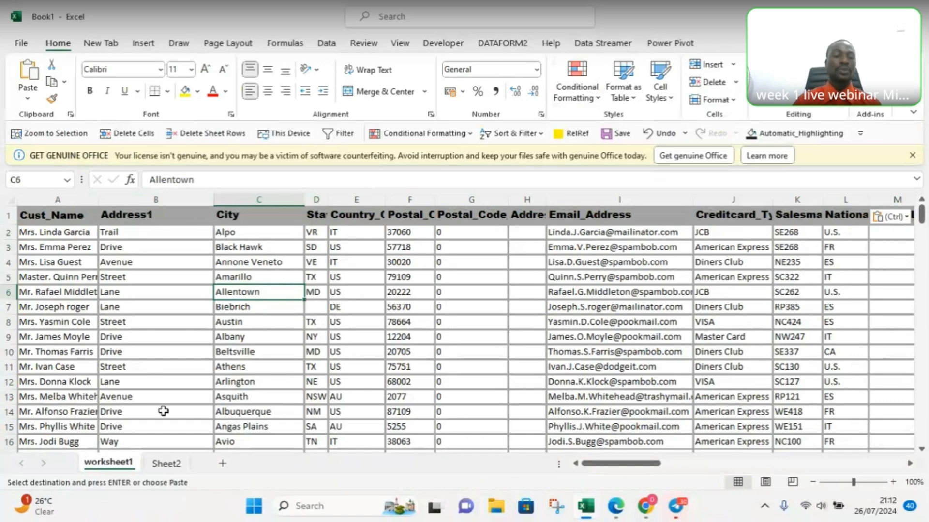
# Step: Rename Sheet2 as workingpage
pyautogui.doubleClick(165, 464)
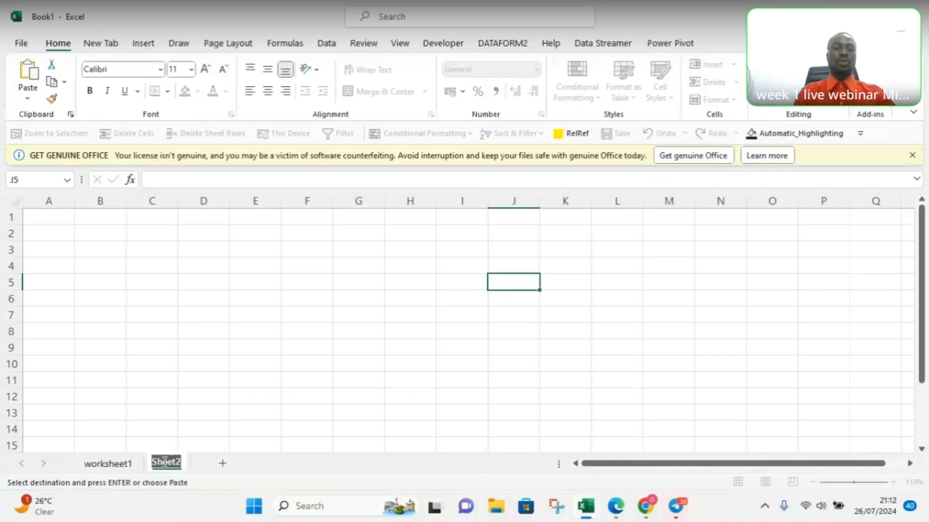
pyautogui.write('wo')
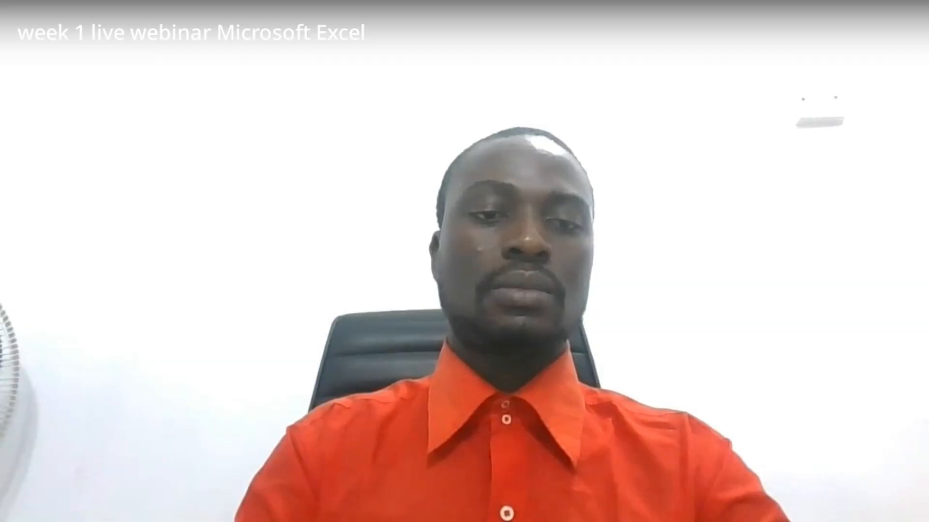
pyautogui.write('rking')
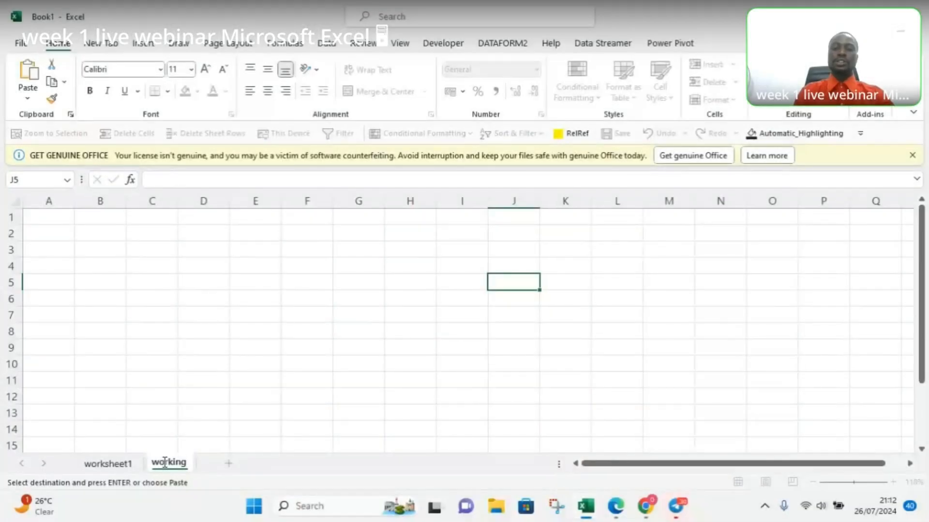
pyautogui.write('page')
pyautogui.press('Return')
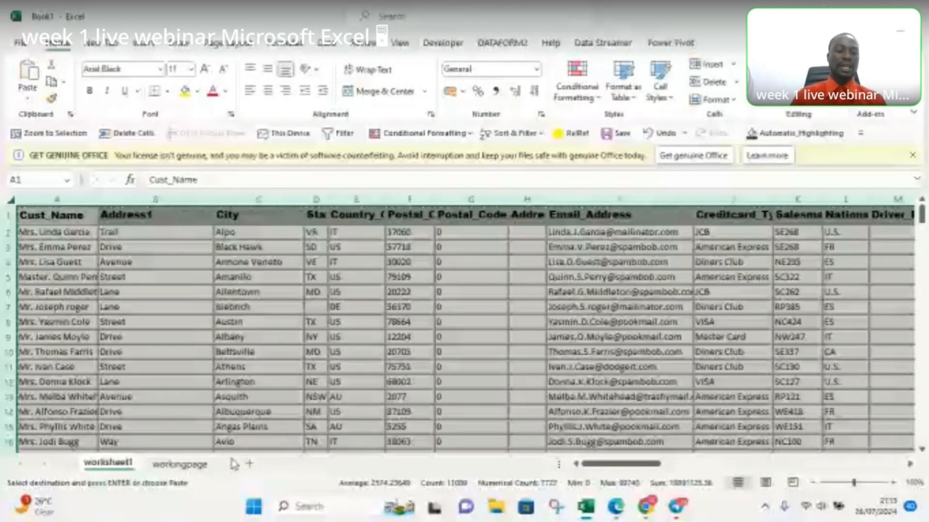
# Step: Paste the copied customer data at cell A1 of the workingpage sheet
pyautogui.click(186, 466)
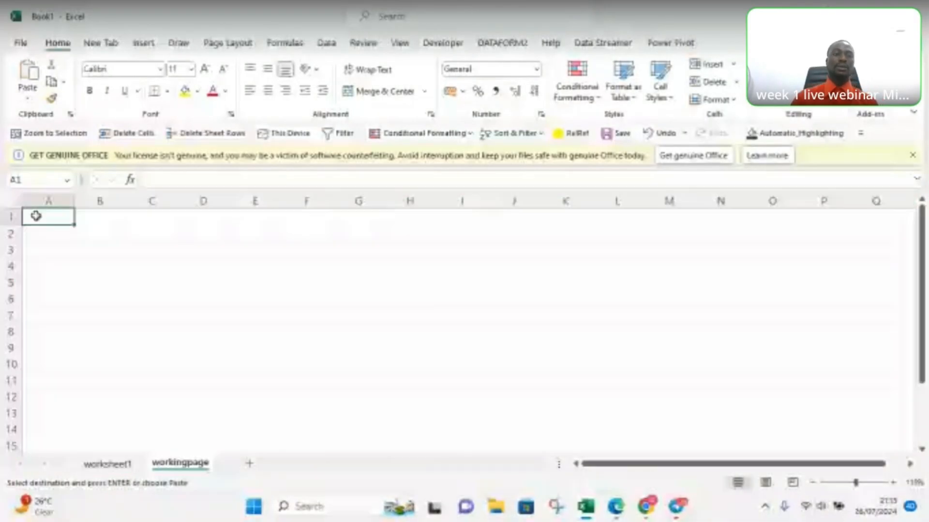
pyautogui.hotkey('ctrl', 'v')
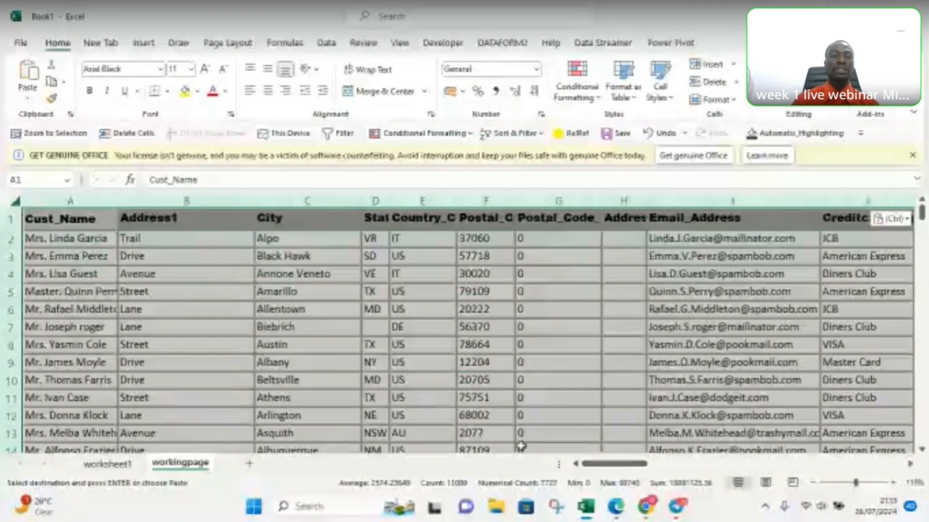
pyautogui.click(359, 333)
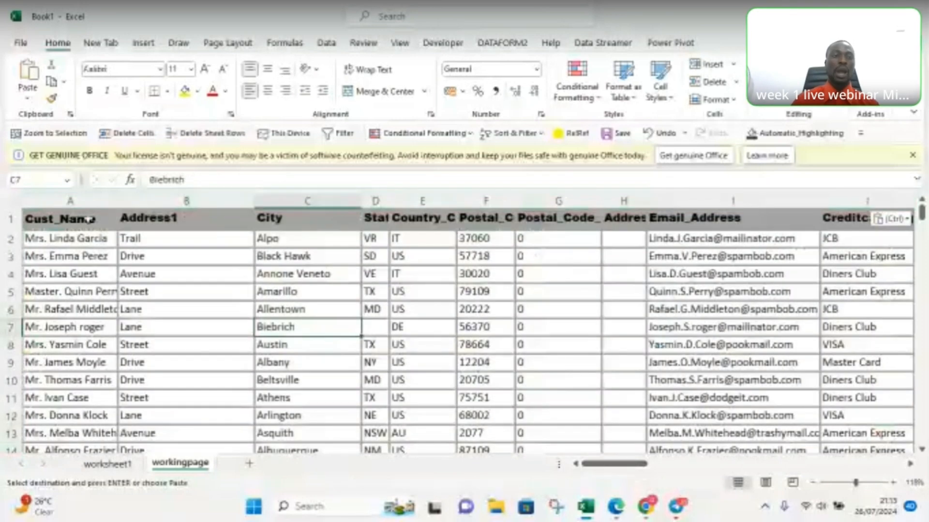
pyautogui.click(160, 199)
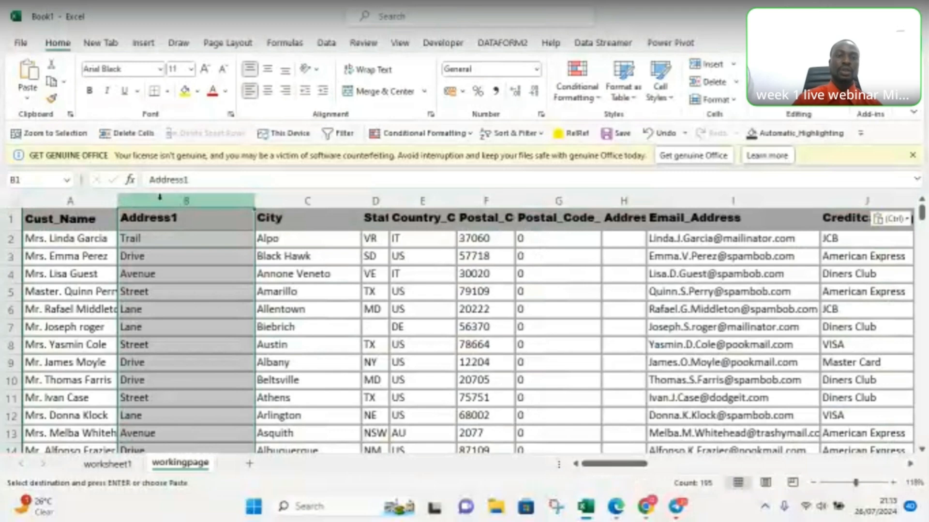
pyautogui.rightClick(156, 202)
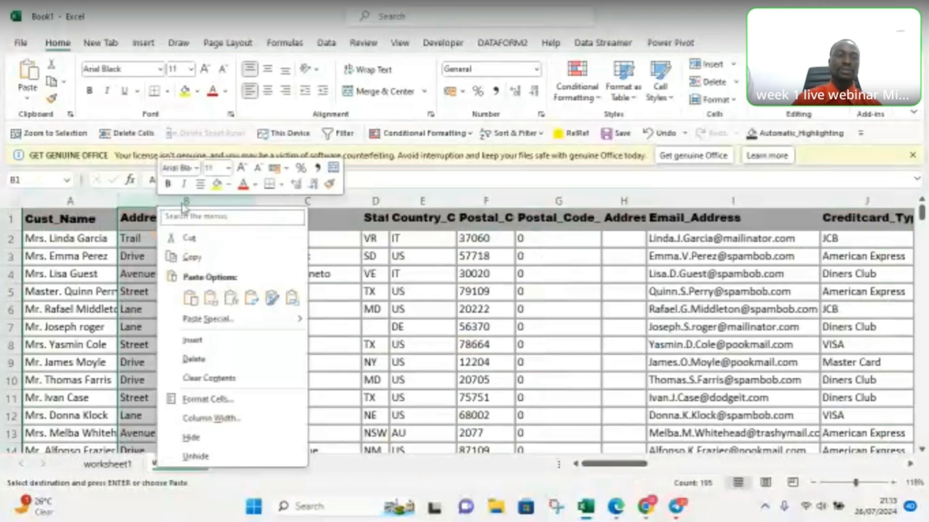
pyautogui.click(134, 212)
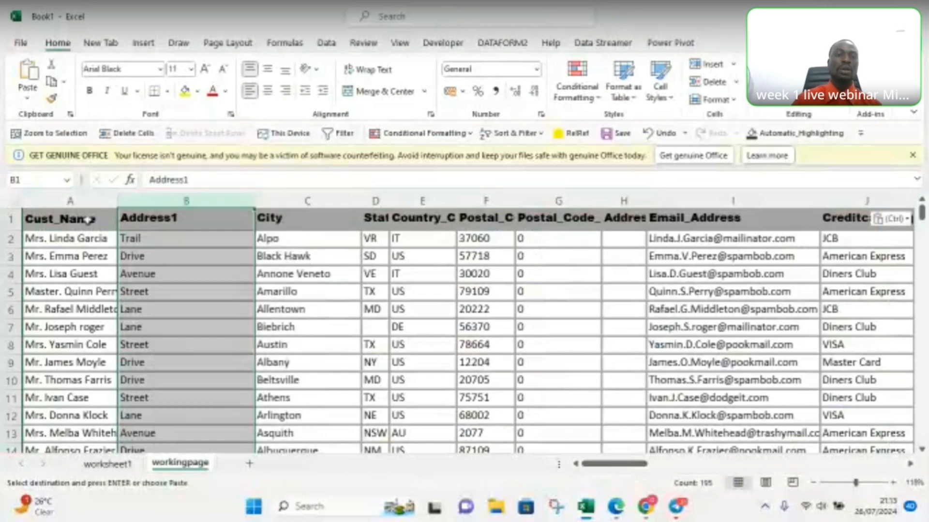
pyautogui.click(88, 221)
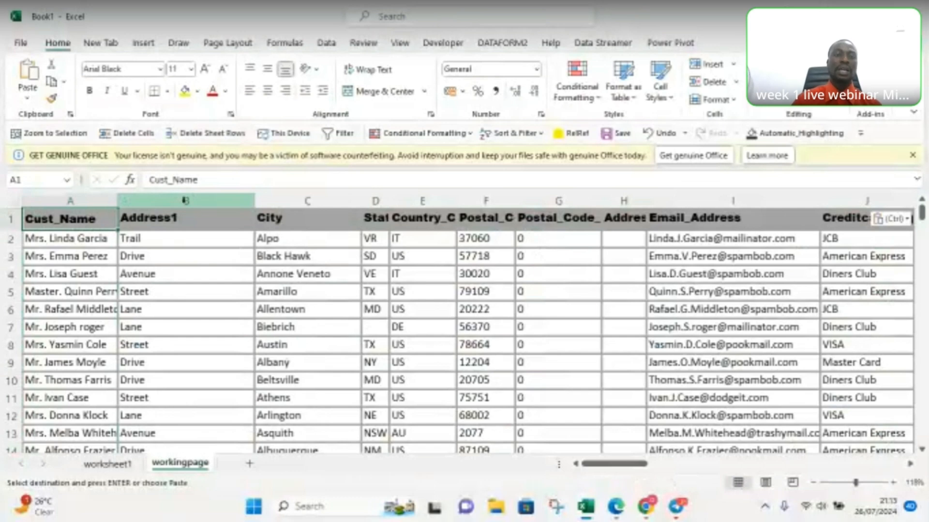
# Step: Delete the Address1 column from the workingpage sheet and widen the State column to show its full heading
pyautogui.click(184, 203)
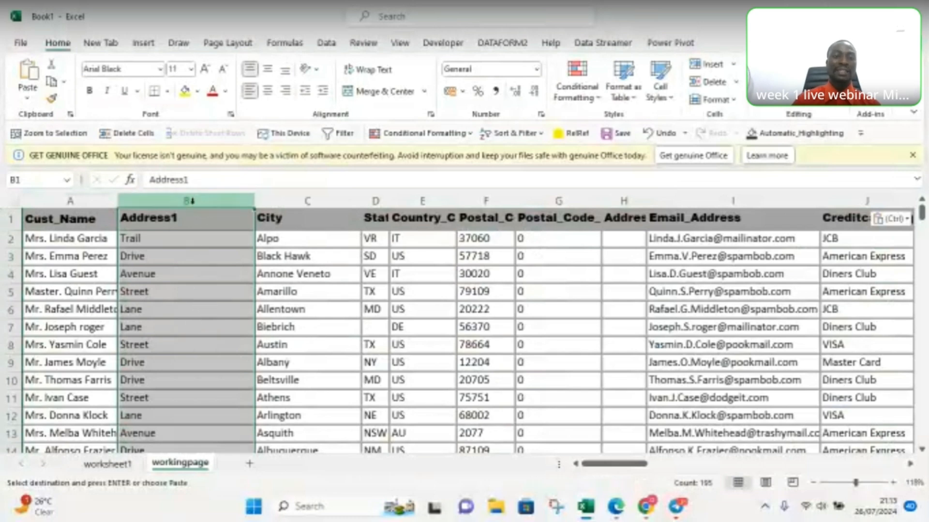
pyautogui.rightClick(189, 202)
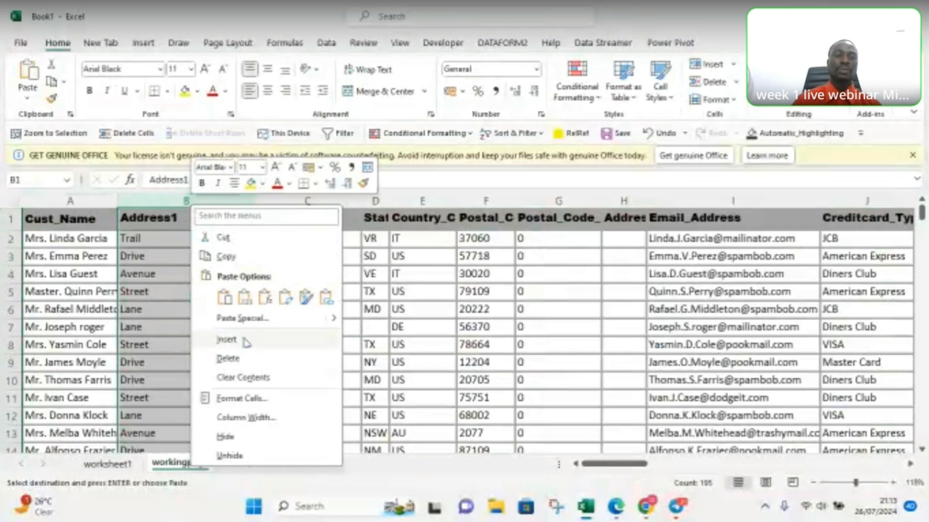
pyautogui.click(228, 360)
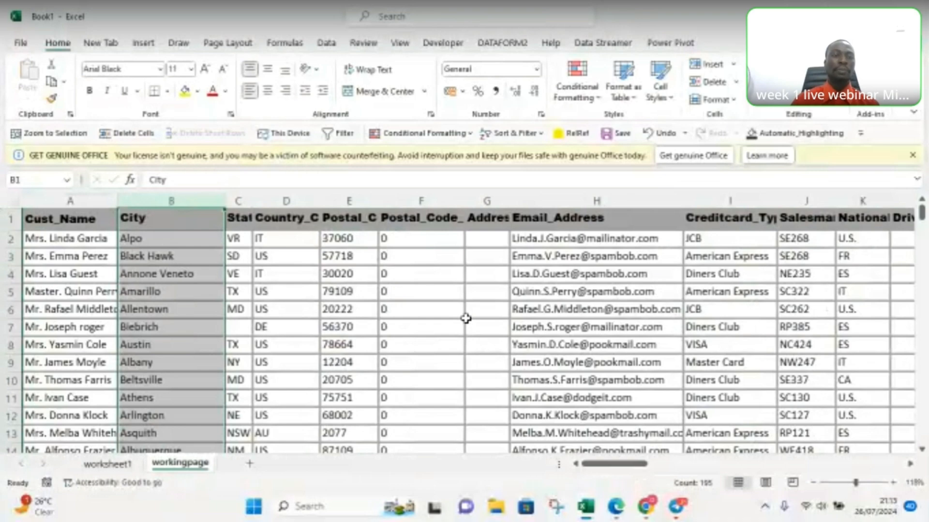
pyautogui.moveTo(616, 469); pyautogui.dragTo(587, 457)
pyautogui.moveTo(250, 199); pyautogui.dragTo(266, 199)
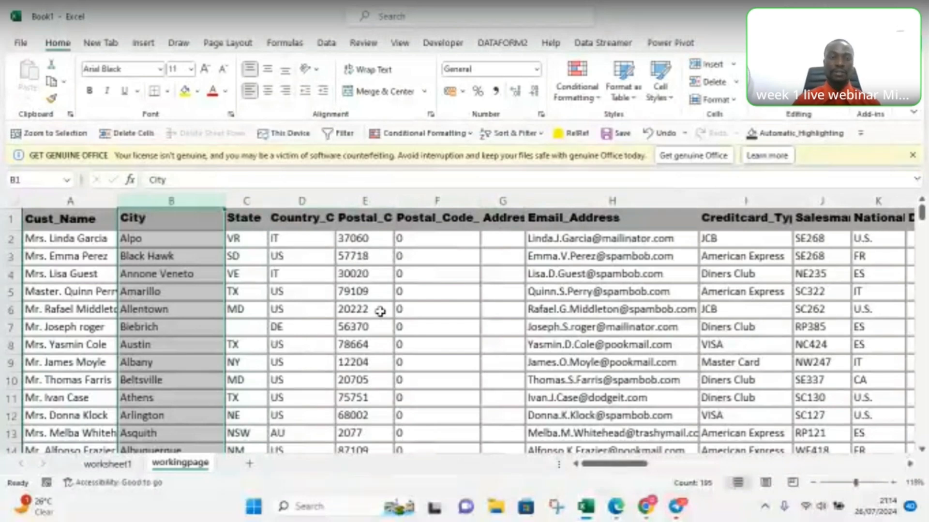
# Step: Zoom the workingpage sheet to 160% and autofit all its columns so the full headings fit
pyautogui.click(323, 298)
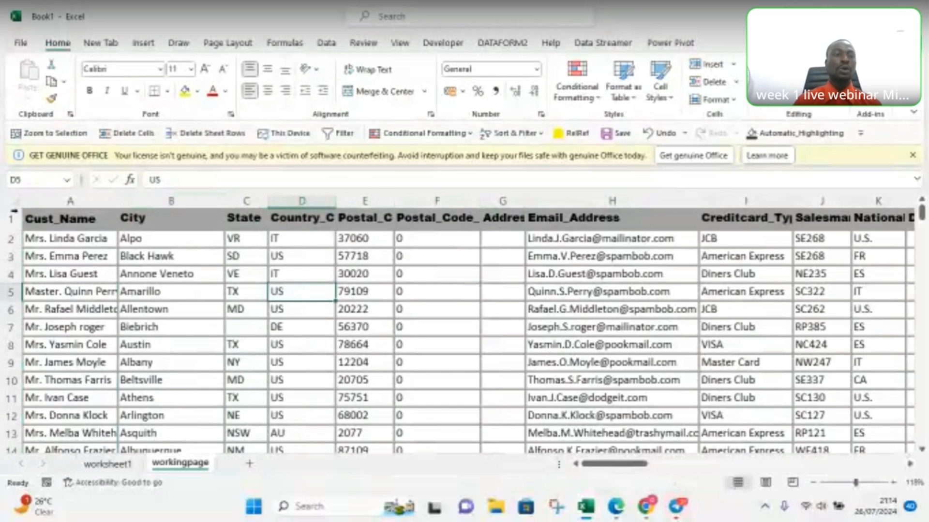
pyautogui.click(860, 483)
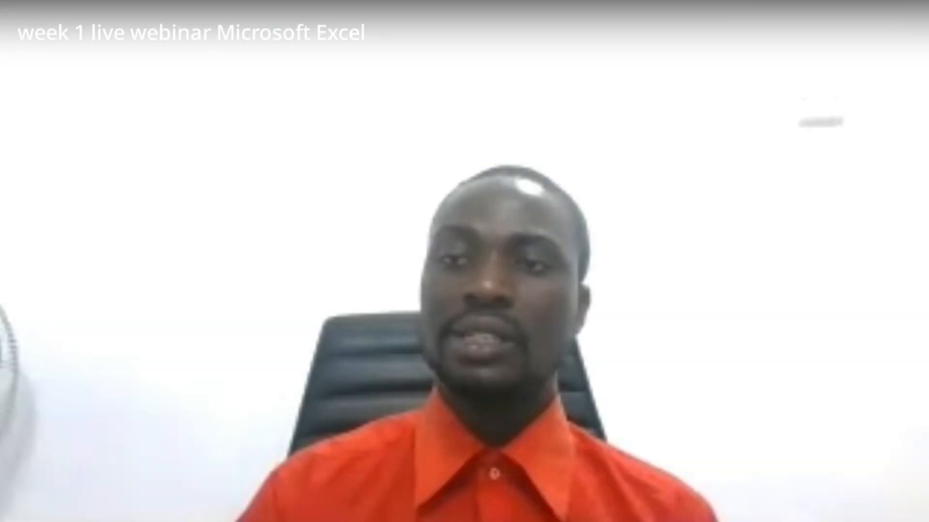
pyautogui.click(19, 206)
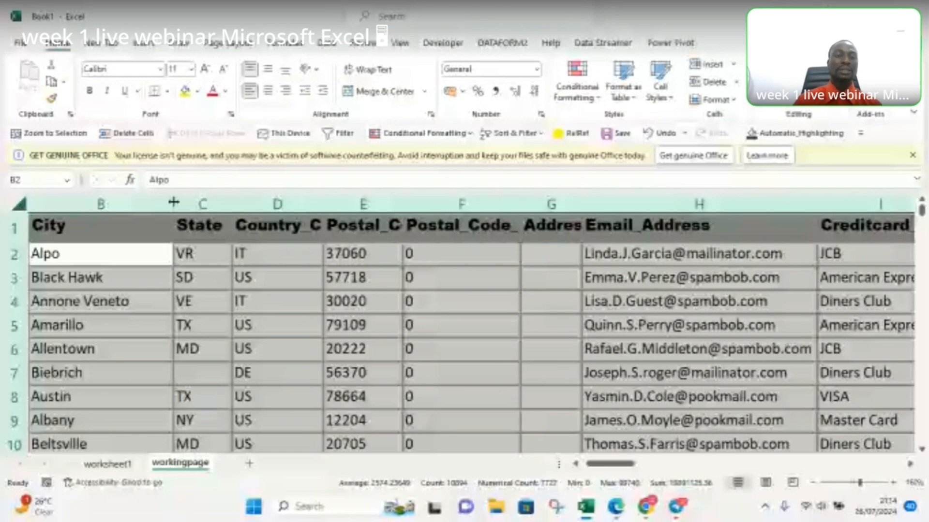
pyautogui.doubleClick(173, 202)
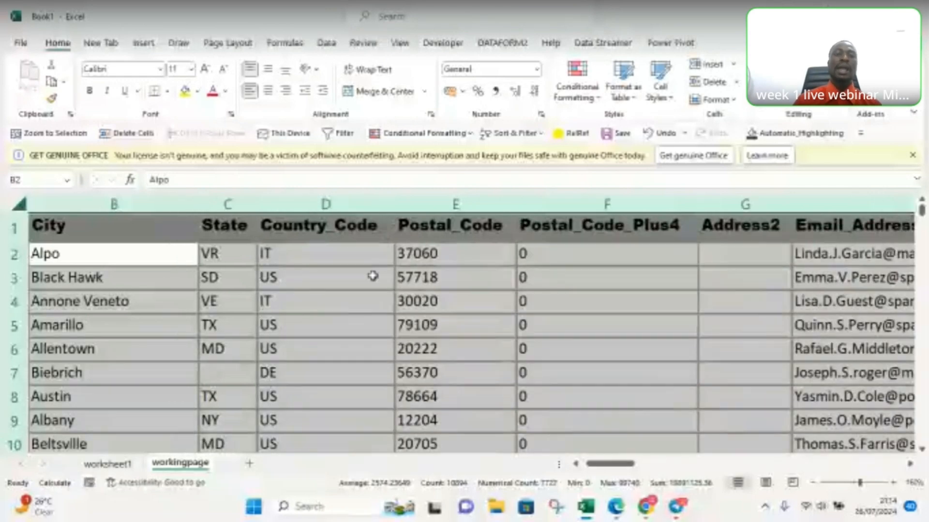
pyautogui.click(193, 315)
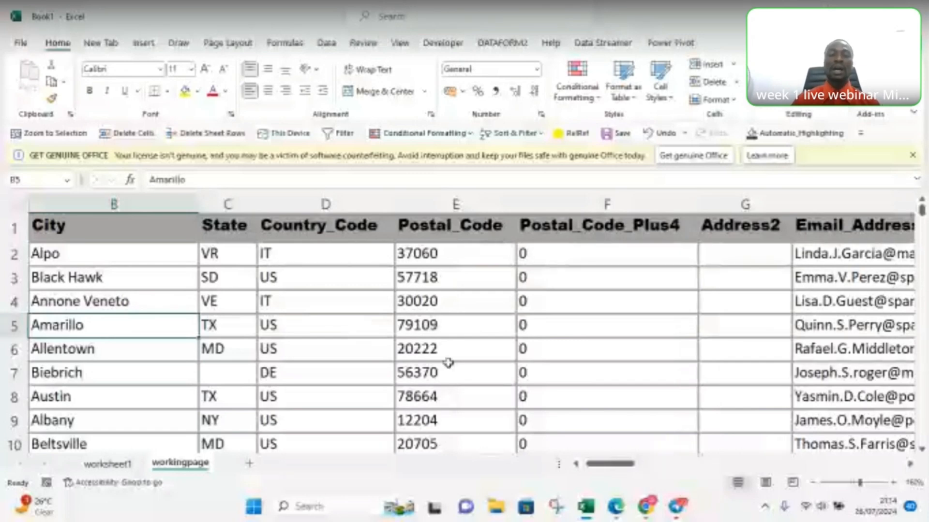
pyautogui.moveTo(610, 464); pyautogui.dragTo(580, 468)
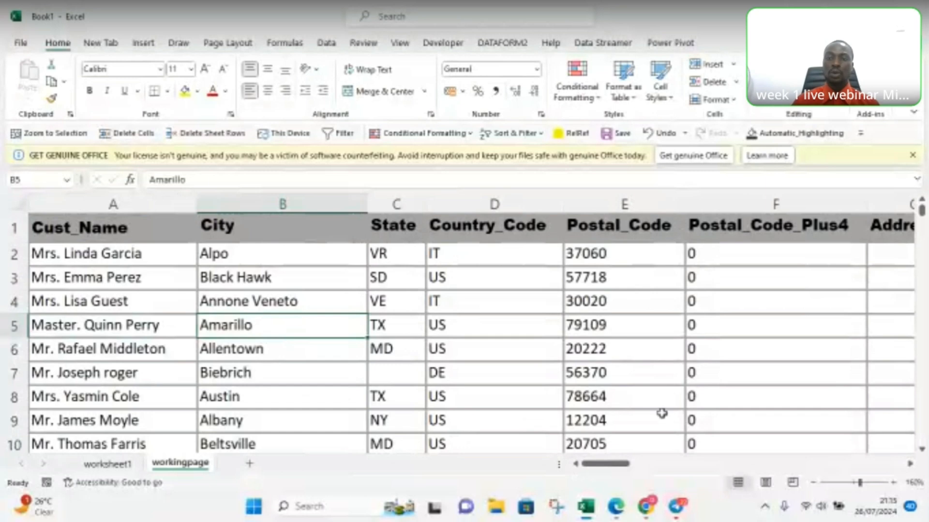
pyautogui.moveTo(614, 468); pyautogui.dragTo(618, 468)
# Step: Delete the columns Postal_Code through Email_Address, Nationality through Order_Time, and Order_Salesman through Order_Posted_Date together from the workingpage sheet
pyautogui.click(325, 202)
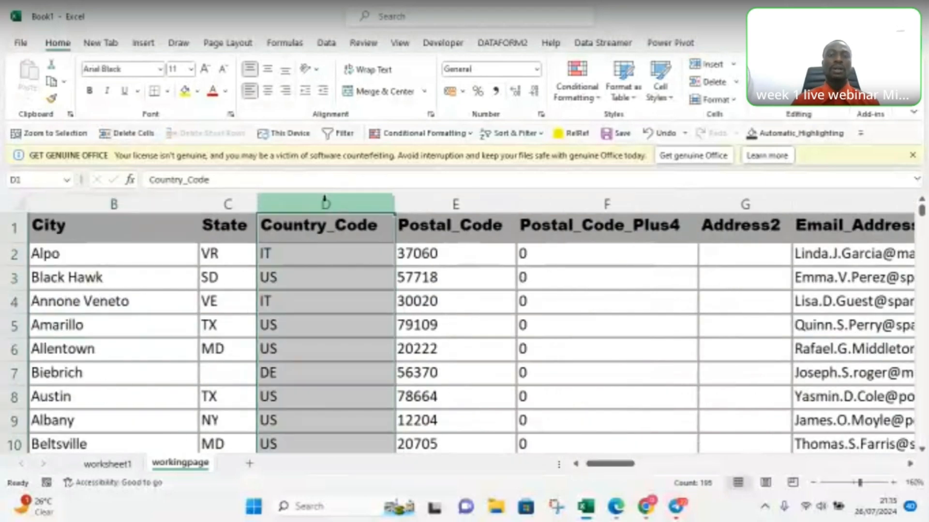
pyautogui.click(435, 203)
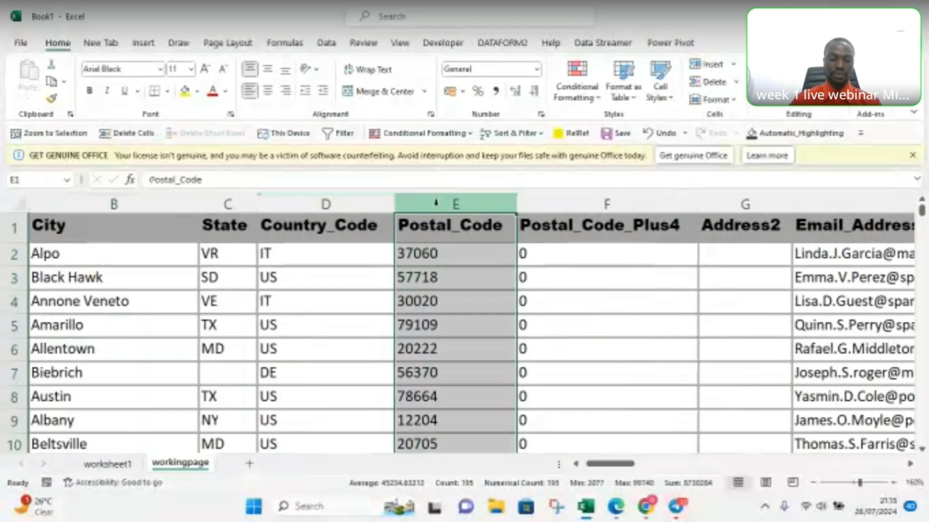
pyautogui.moveTo(436, 202)
pyautogui.mouseDown()
pyautogui.moveTo(688, 213)
pyautogui.moveTo(880, 246)
pyautogui.moveTo(924, 266)
pyautogui.moveTo(667, 244)
pyautogui.moveTo(365, 256)
pyautogui.moveTo(428, 262)
pyautogui.moveTo(320, 271)
pyautogui.moveTo(416, 279)
pyautogui.mouseUp()
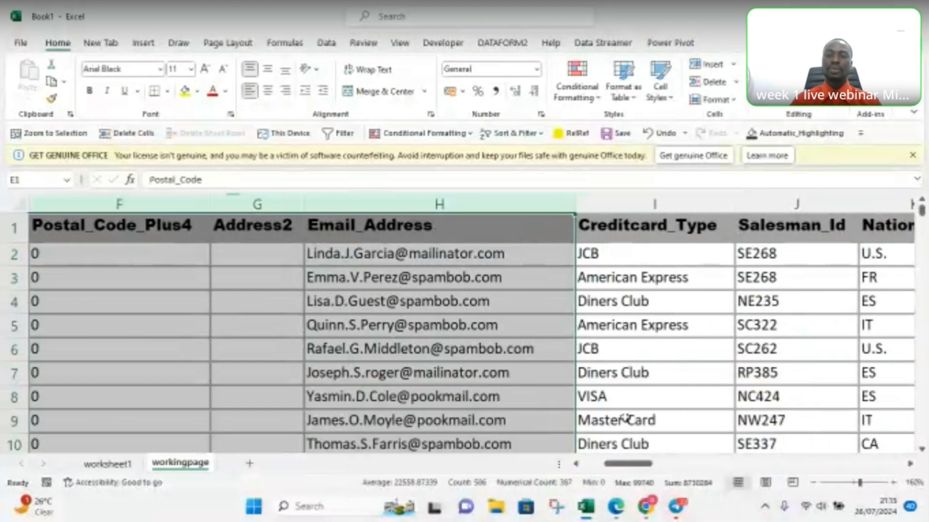
pyautogui.moveTo(625, 463); pyautogui.dragTo(632, 465)
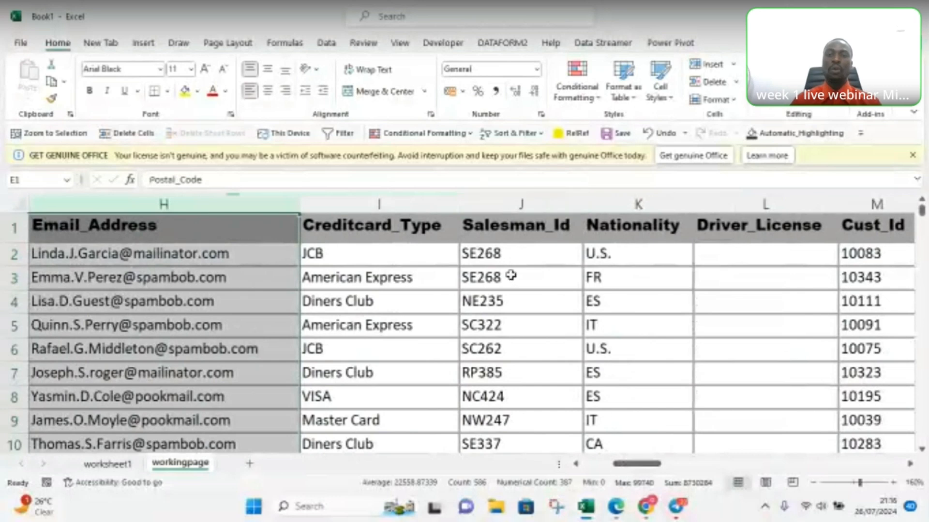
pyautogui.keyDown('ctrl'); pyautogui.click(617, 205); pyautogui.keyUp('ctrl')
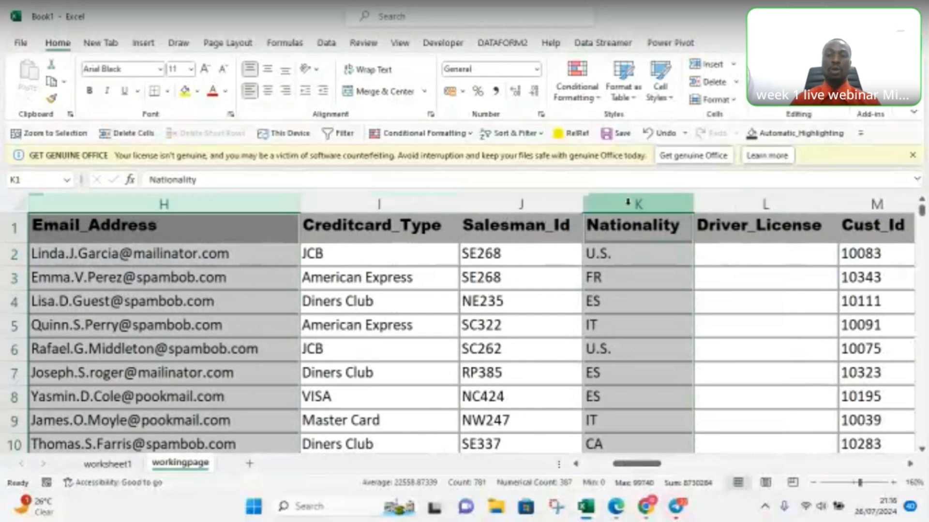
pyautogui.moveTo(618, 204); pyautogui.dragTo(859, 203)
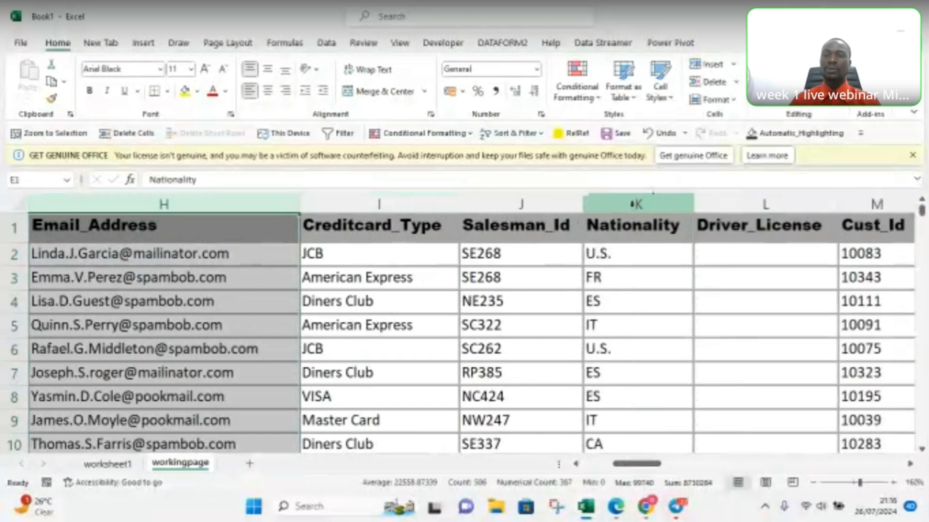
pyautogui.moveTo(631, 206); pyautogui.dragTo(639, 204)
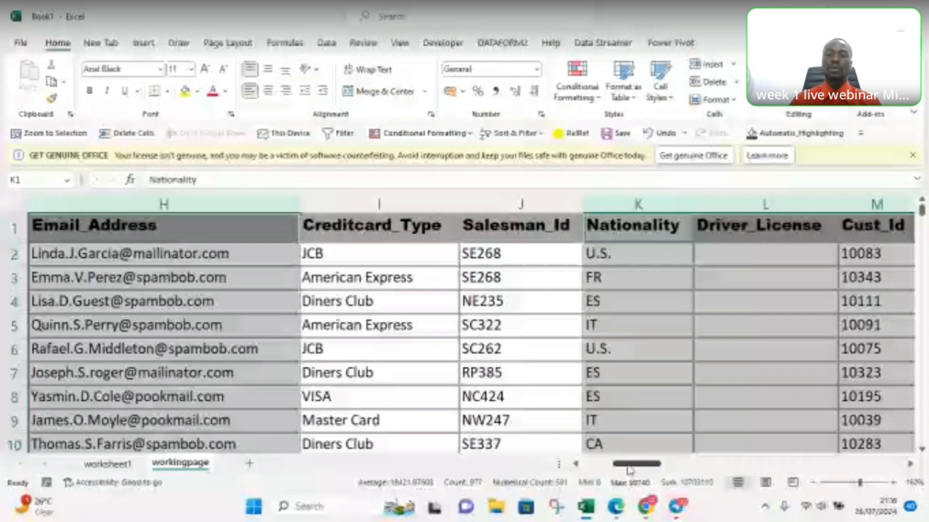
pyautogui.moveTo(629, 469); pyautogui.dragTo(637, 470)
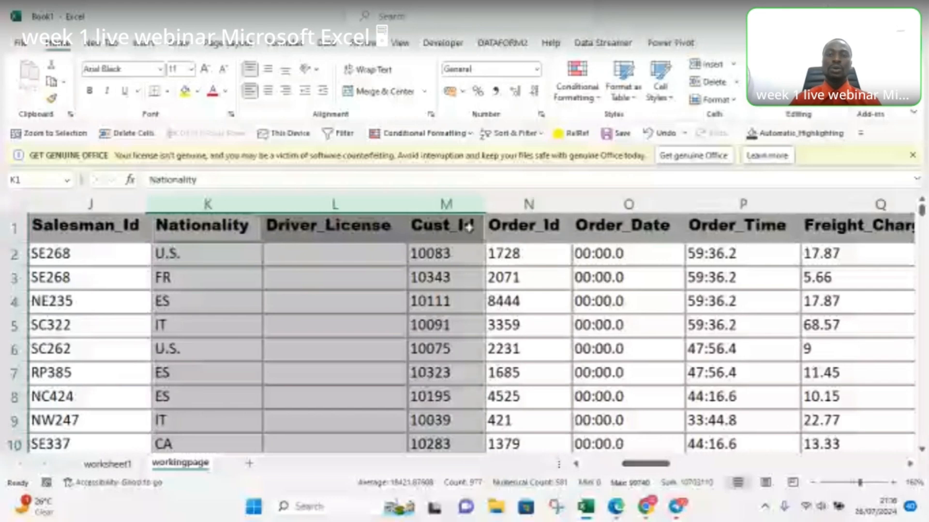
pyautogui.moveTo(516, 199); pyautogui.dragTo(722, 194)
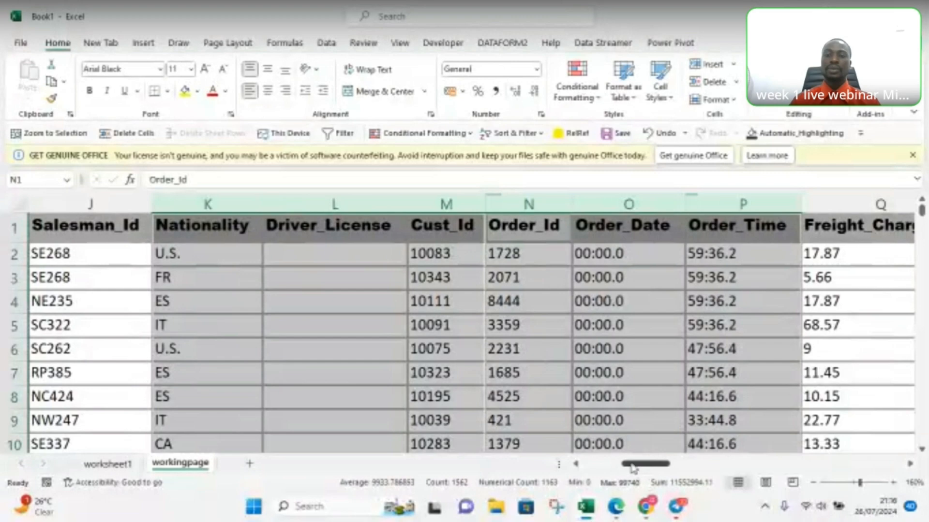
pyautogui.moveTo(632, 467); pyautogui.dragTo(633, 468)
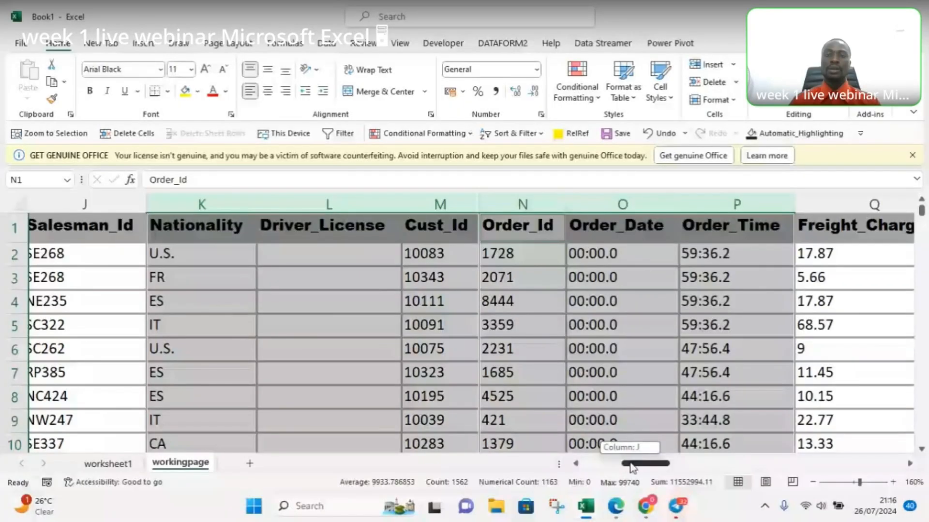
pyautogui.moveTo(632, 466); pyautogui.dragTo(650, 468)
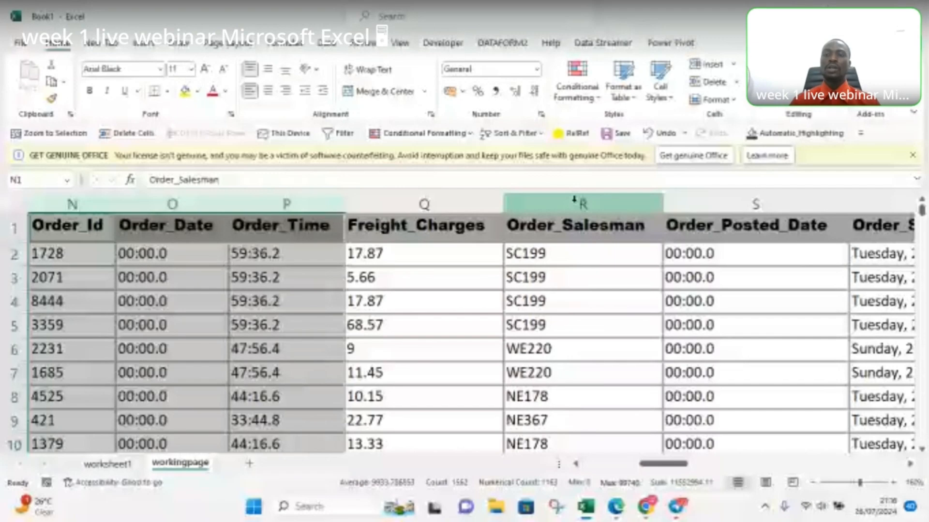
pyautogui.moveTo(574, 199); pyautogui.dragTo(728, 191)
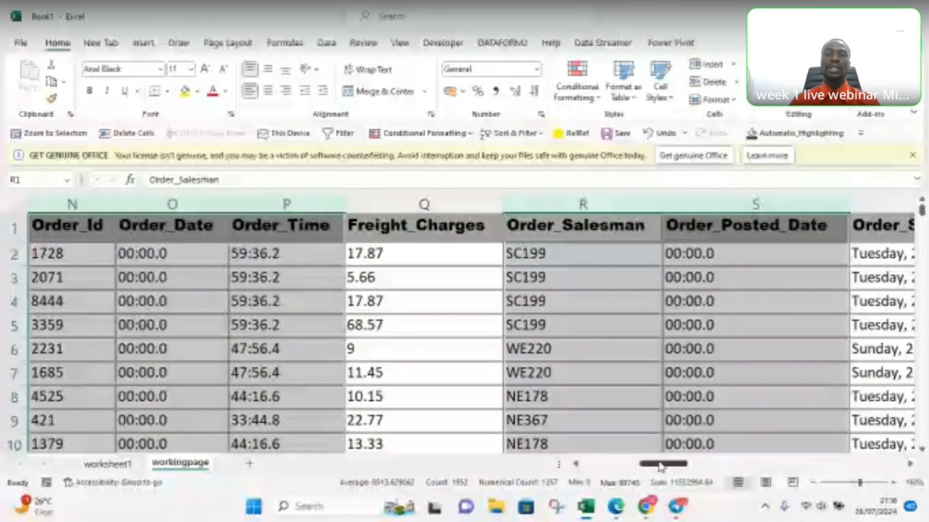
pyautogui.moveTo(661, 466)
pyautogui.mouseDown()
pyautogui.moveTo(693, 467)
pyautogui.moveTo(662, 466)
pyautogui.mouseUp()
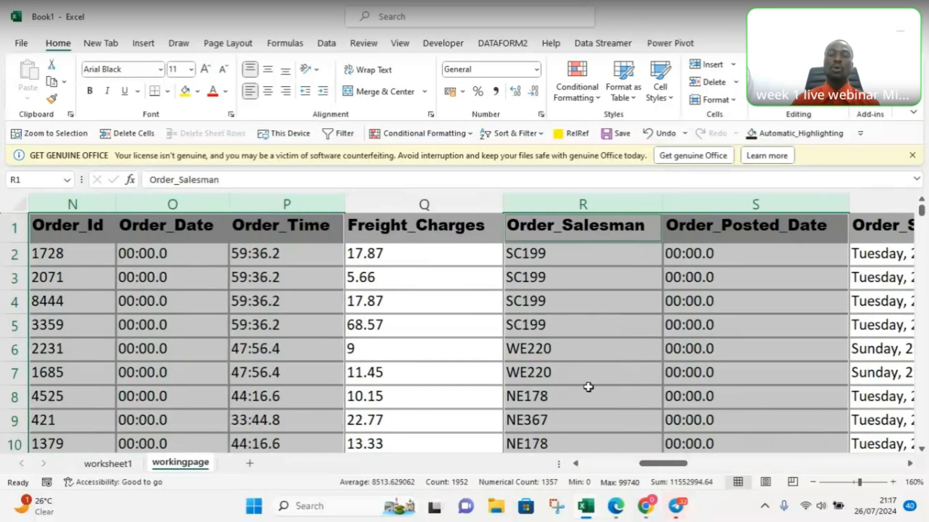
pyautogui.rightClick(571, 280)
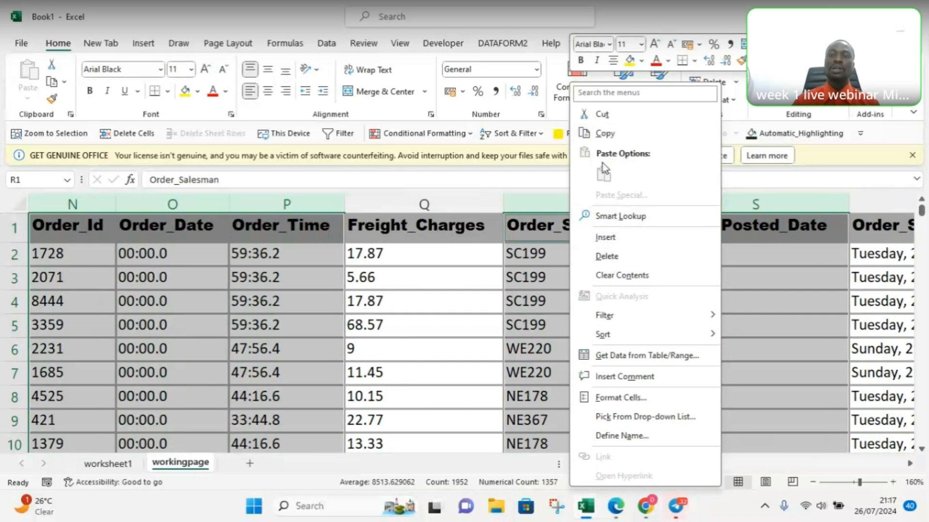
pyautogui.click(611, 257)
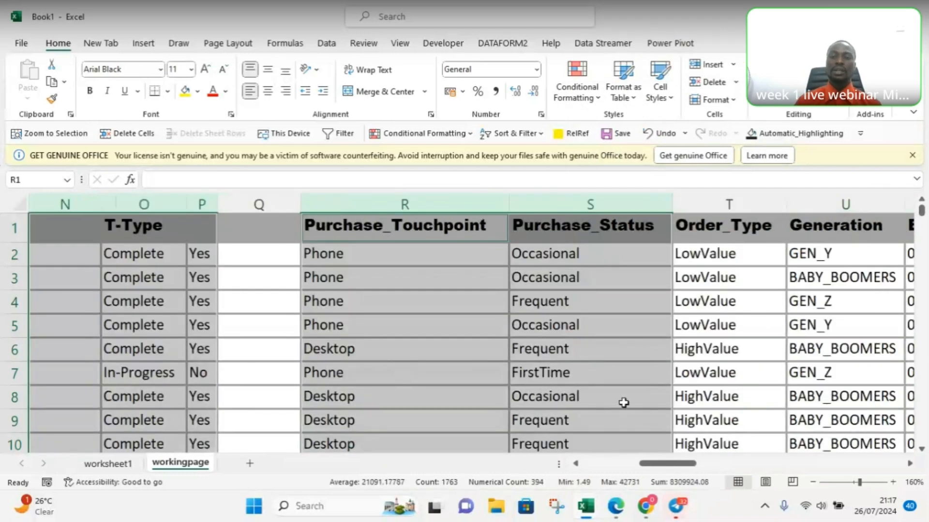
pyautogui.moveTo(667, 463); pyautogui.dragTo(579, 479)
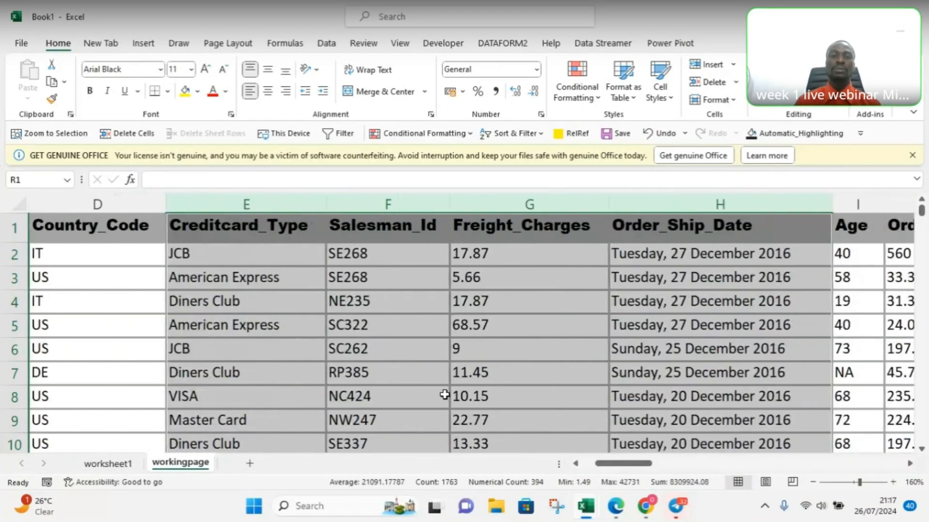
pyautogui.click(142, 334)
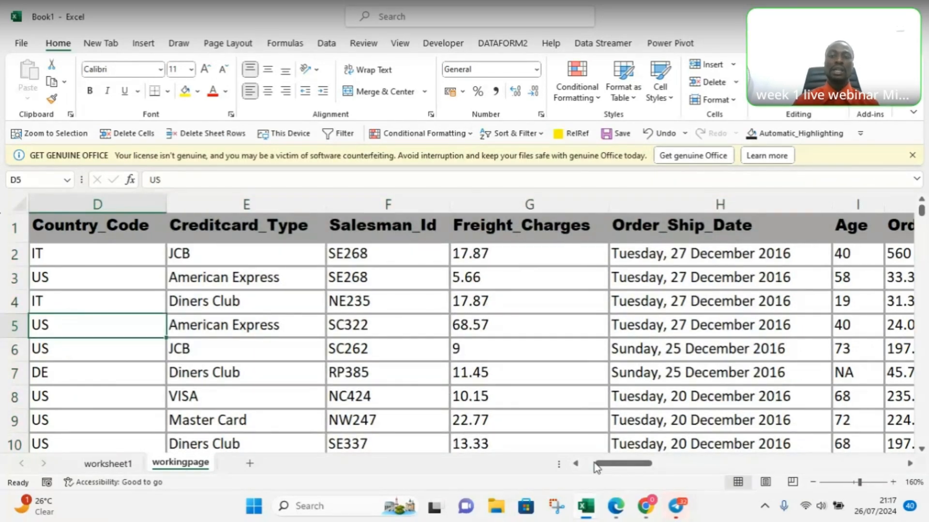
# Step: Delete the three blank-headed columns L to N just before the T-Type column
pyautogui.moveTo(603, 468); pyautogui.dragTo(627, 471)
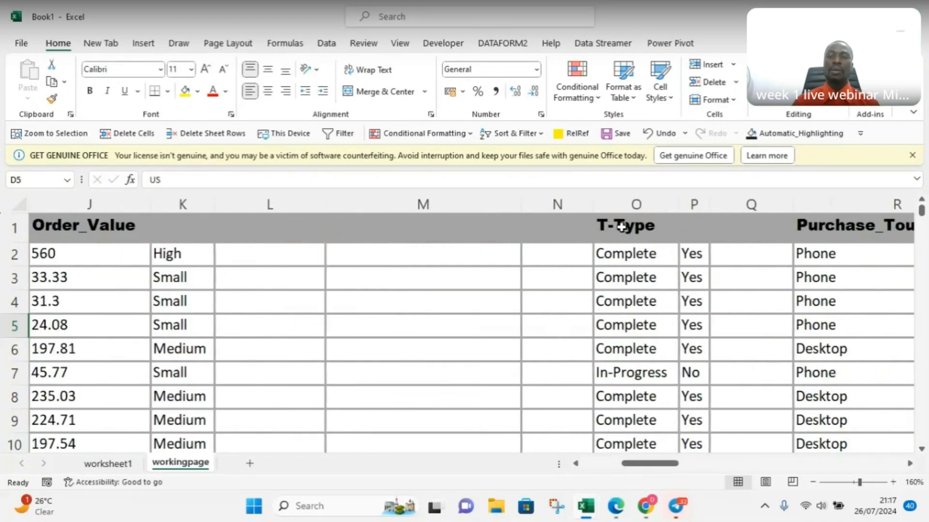
pyautogui.click(259, 203)
pyautogui.moveTo(262, 198); pyautogui.dragTo(526, 221)
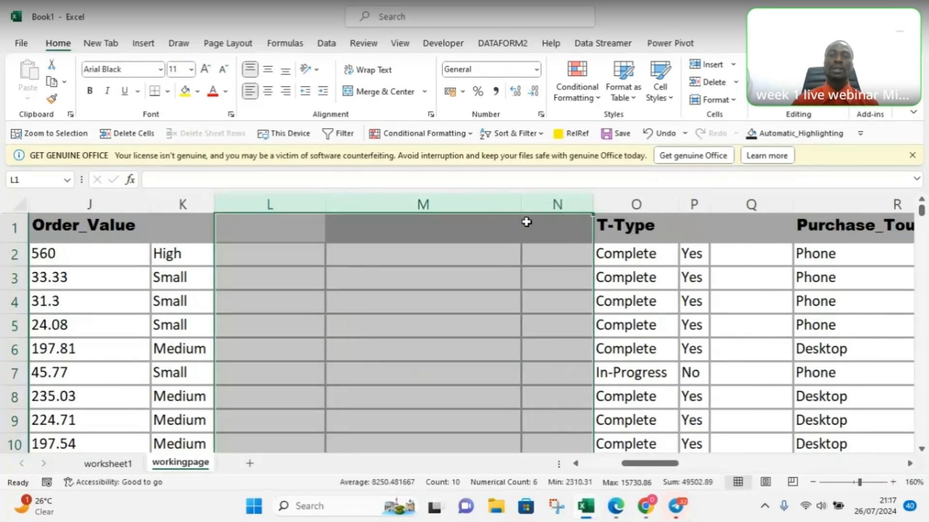
pyautogui.rightClick(526, 221)
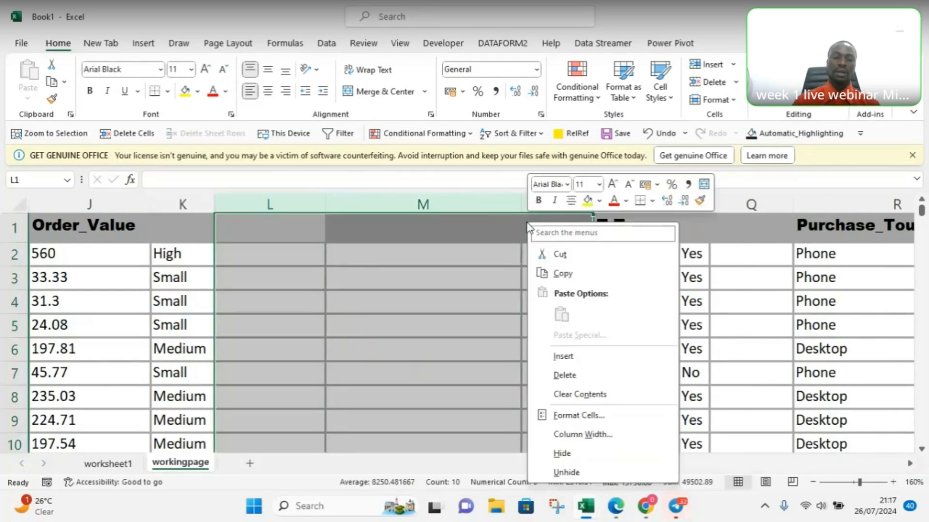
pyautogui.click(563, 376)
pyautogui.click(552, 326)
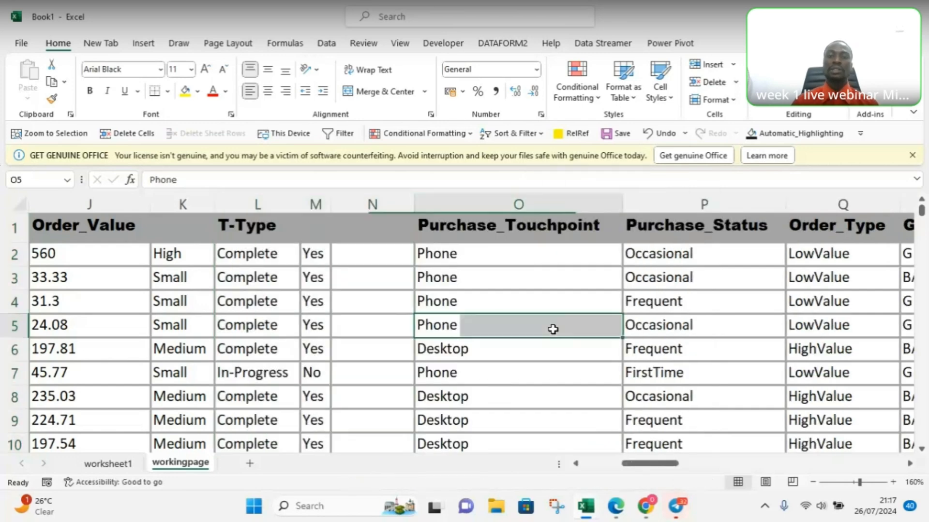
# Step: Select the row 1 heading cells from Generation through Spices on the workingpage sheet
pyautogui.moveTo(641, 467); pyautogui.dragTo(669, 468)
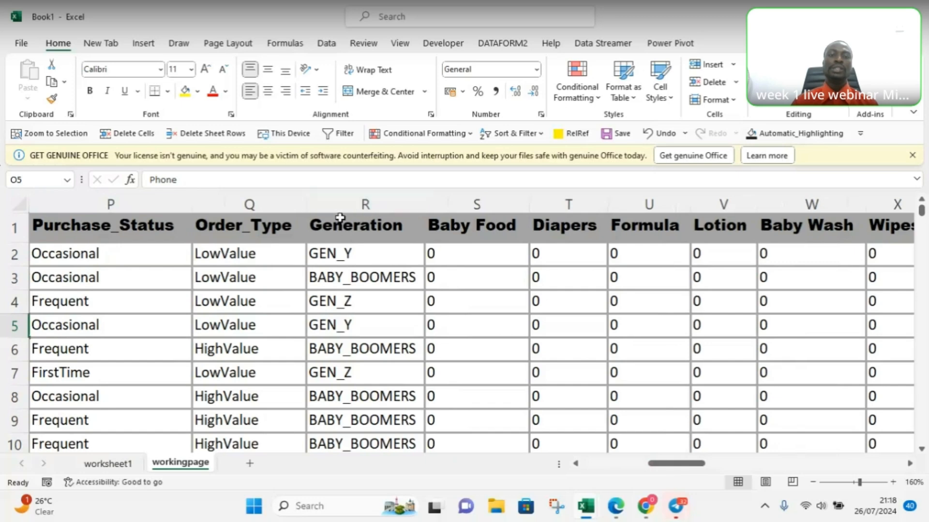
pyautogui.click(339, 201)
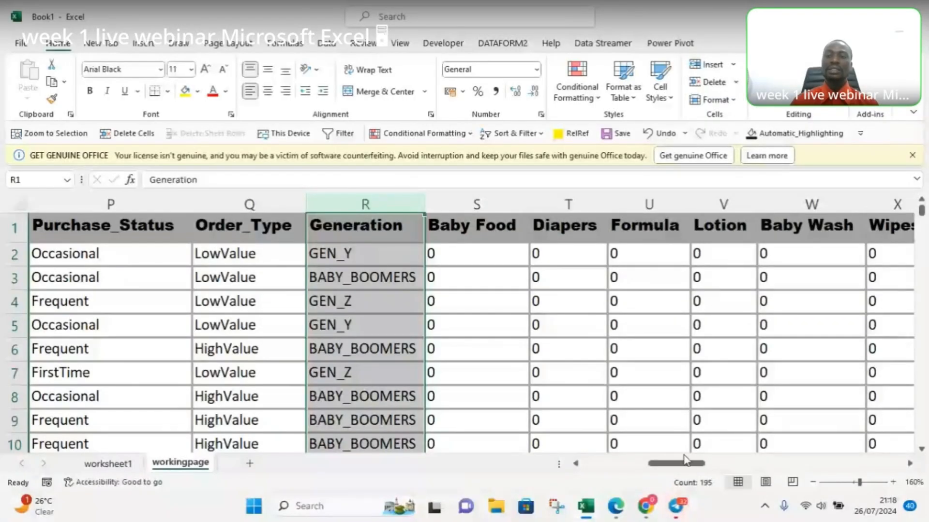
pyautogui.moveTo(684, 459); pyautogui.dragTo(670, 472)
pyautogui.moveTo(561, 198); pyautogui.dragTo(493, 195)
pyautogui.click(492, 196)
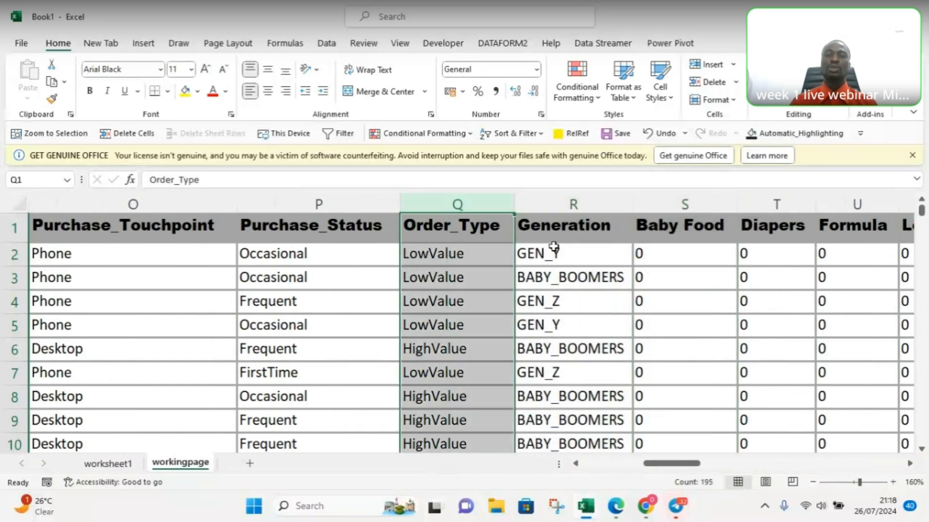
pyautogui.click(544, 228)
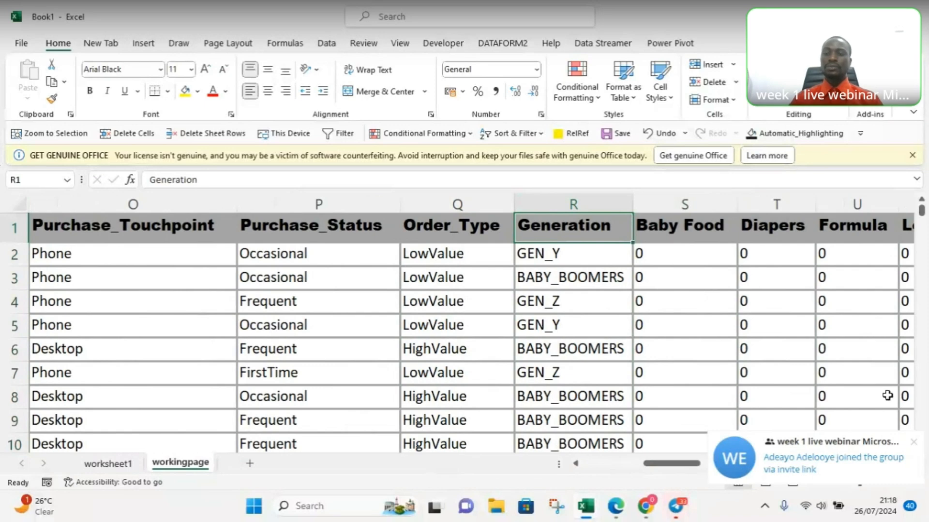
pyautogui.click(912, 447)
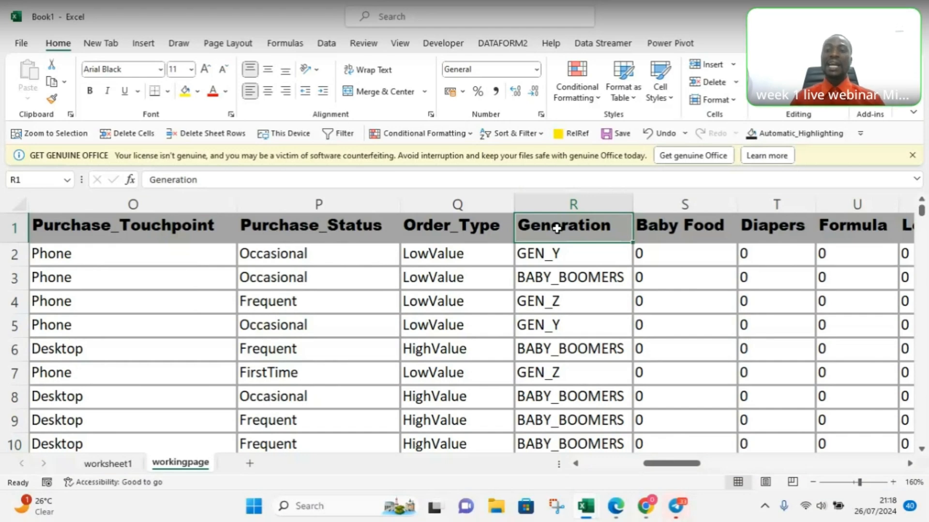
pyautogui.hotkey('ctrl', 'shift', 'Right')
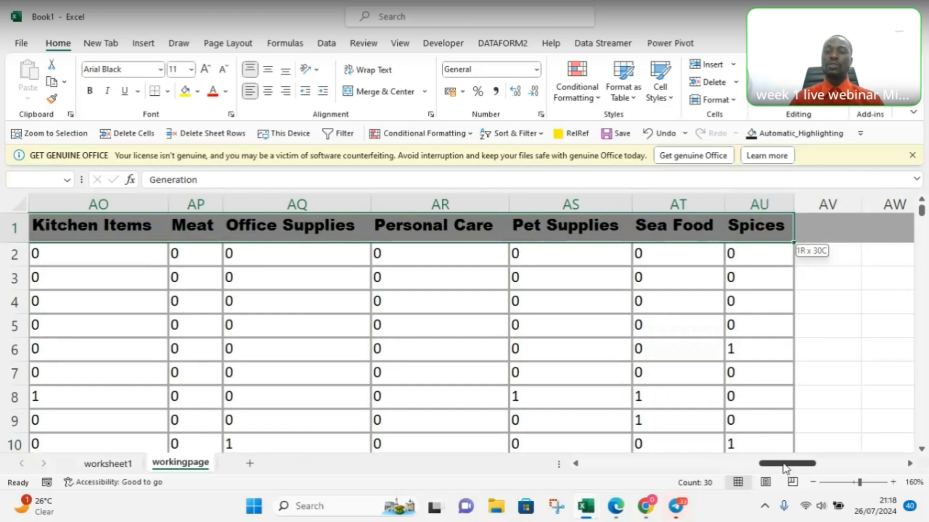
pyautogui.moveTo(785, 468); pyautogui.dragTo(775, 467)
pyautogui.moveTo(896, 463)
pyautogui.mouseDown()
pyautogui.moveTo(670, 471)
pyautogui.moveTo(530, 462)
pyautogui.moveTo(583, 462)
pyautogui.moveTo(556, 457)
pyautogui.mouseUp()
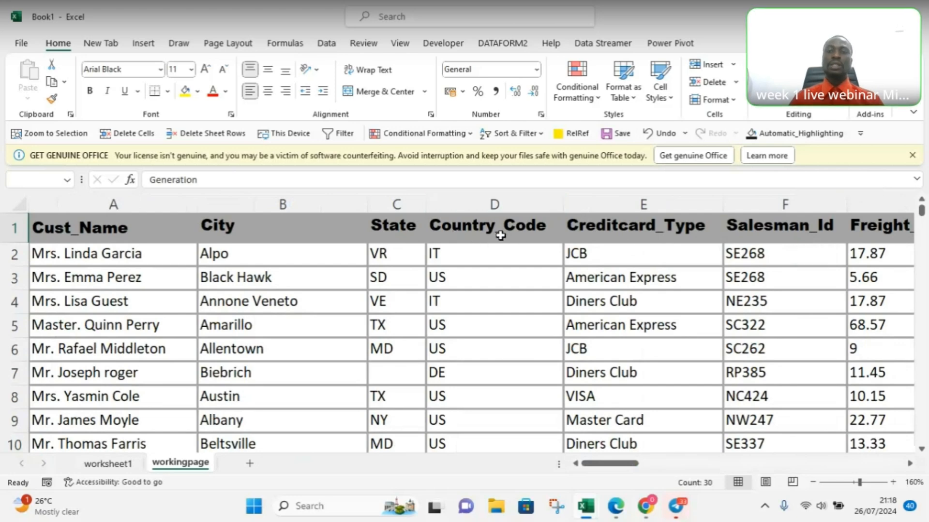
pyautogui.moveTo(622, 464); pyautogui.dragTo(686, 463)
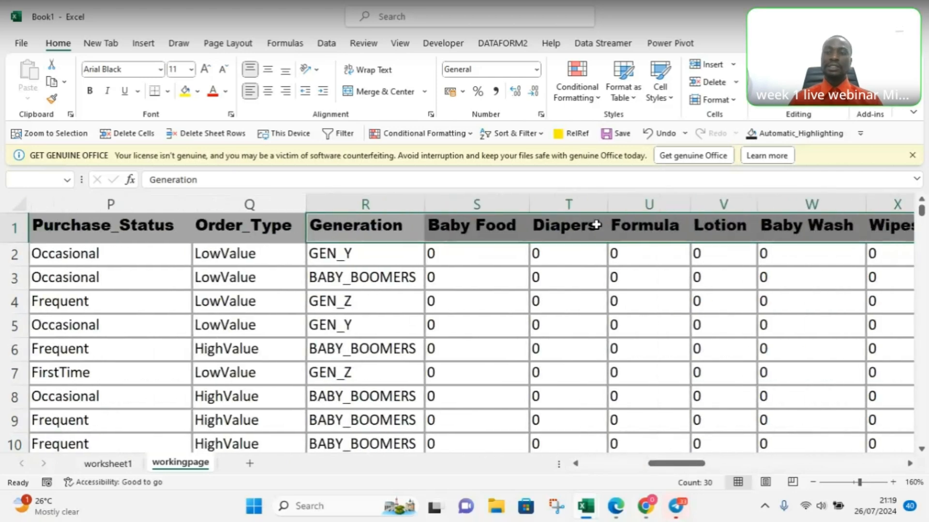
# Step: Delete all the cells from Generation through Spices, from the heading row down to row 195, shifting the remaining cells left
pyautogui.click(478, 327)
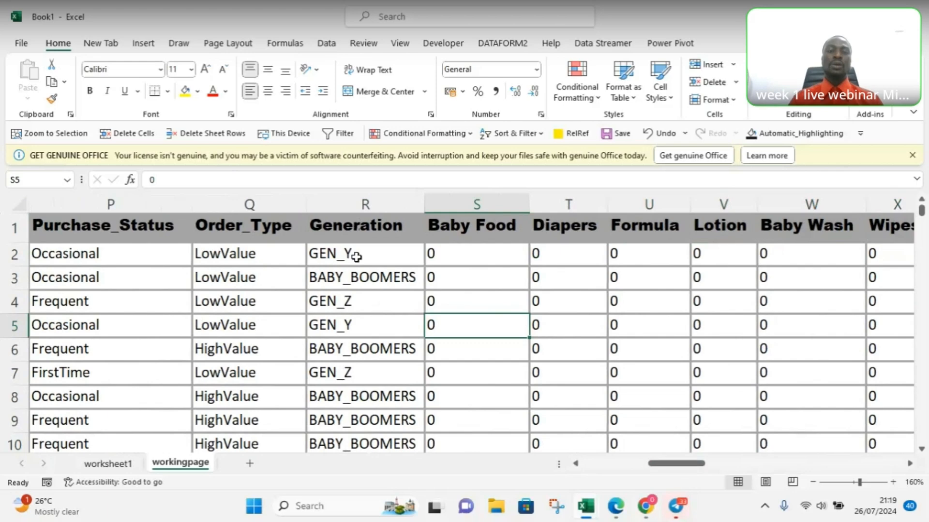
pyautogui.click(339, 236)
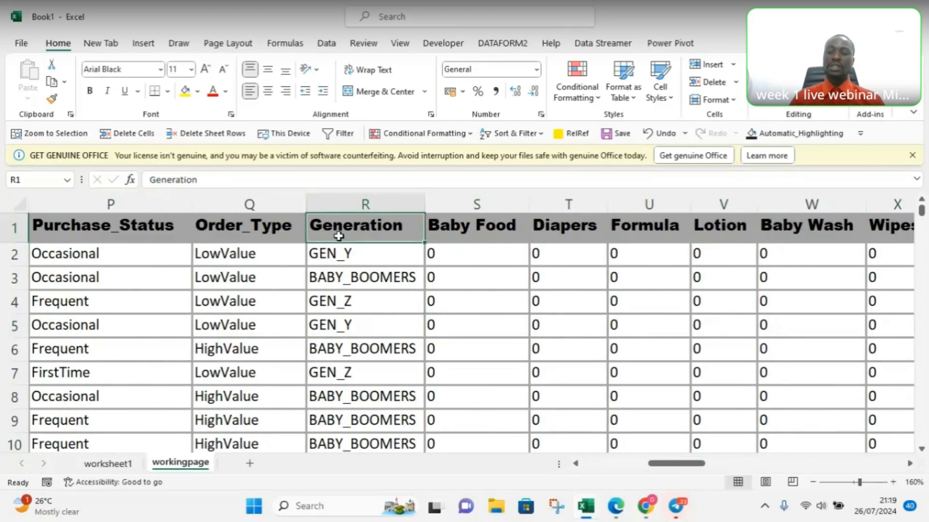
pyautogui.hotkey('ctrl', 'shift', 'Right')
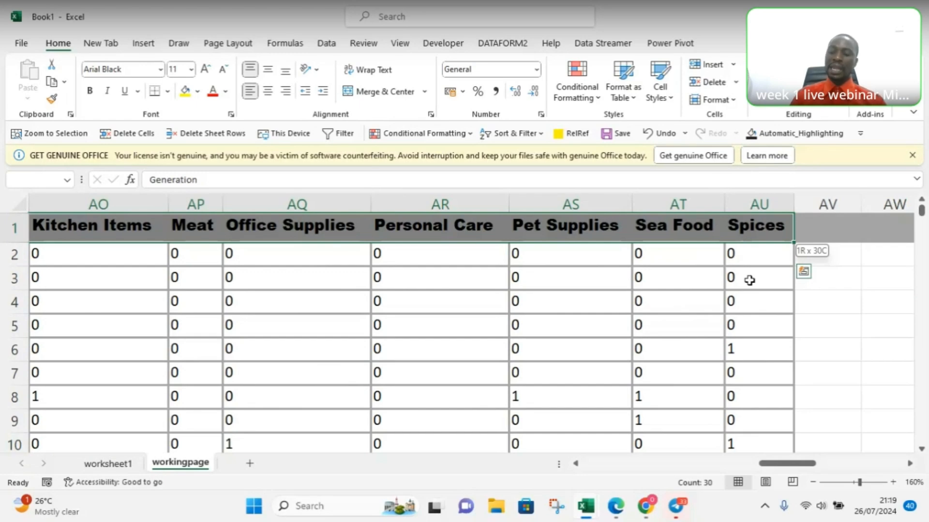
pyautogui.hotkey('ctrl', 'shift', 'Down')
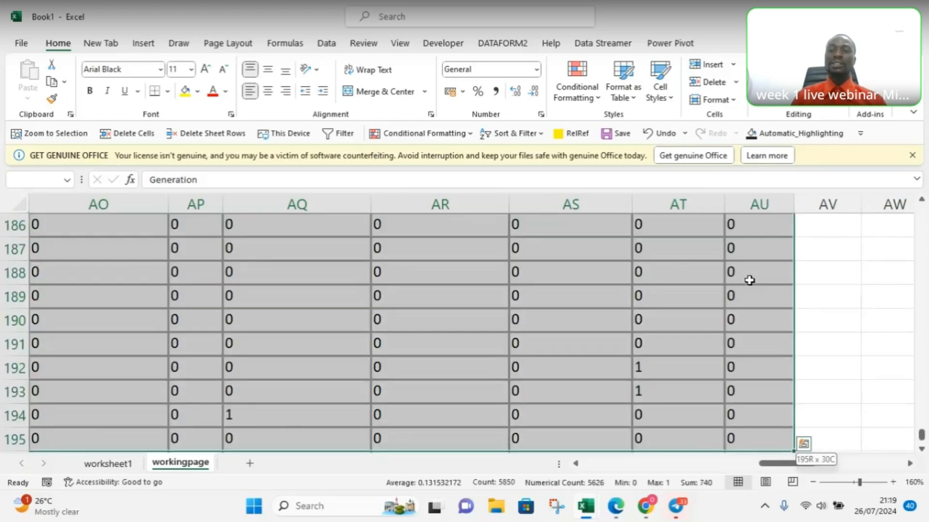
pyautogui.moveTo(797, 468); pyautogui.dragTo(684, 469)
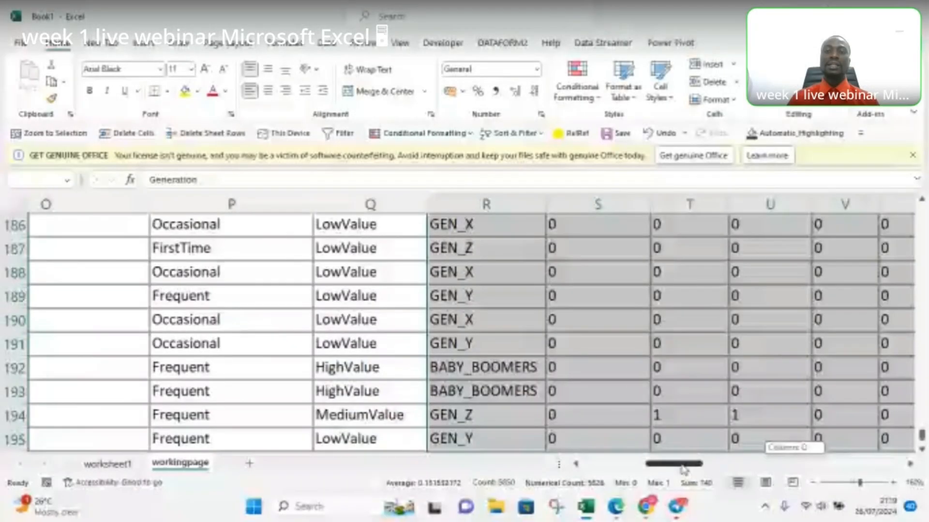
pyautogui.moveTo(684, 469); pyautogui.dragTo(681, 468)
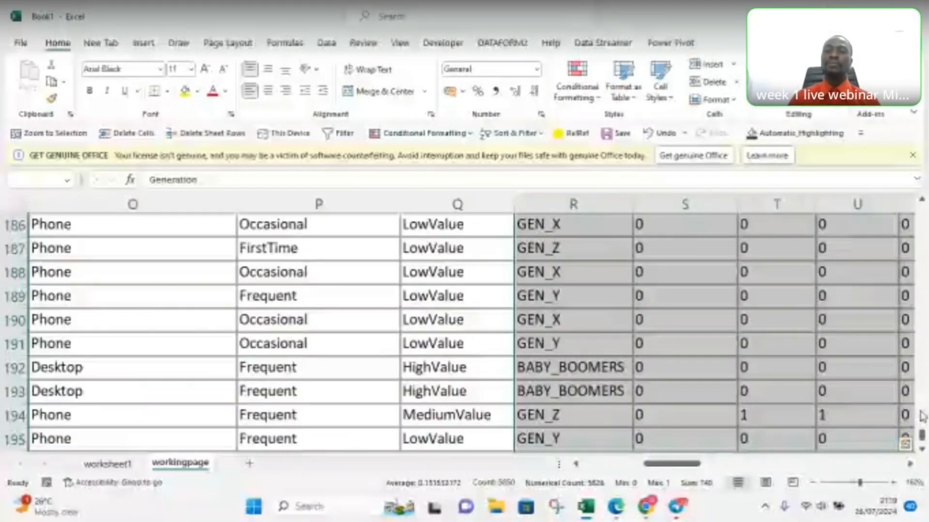
pyautogui.moveTo(921, 416); pyautogui.dragTo(922, 209)
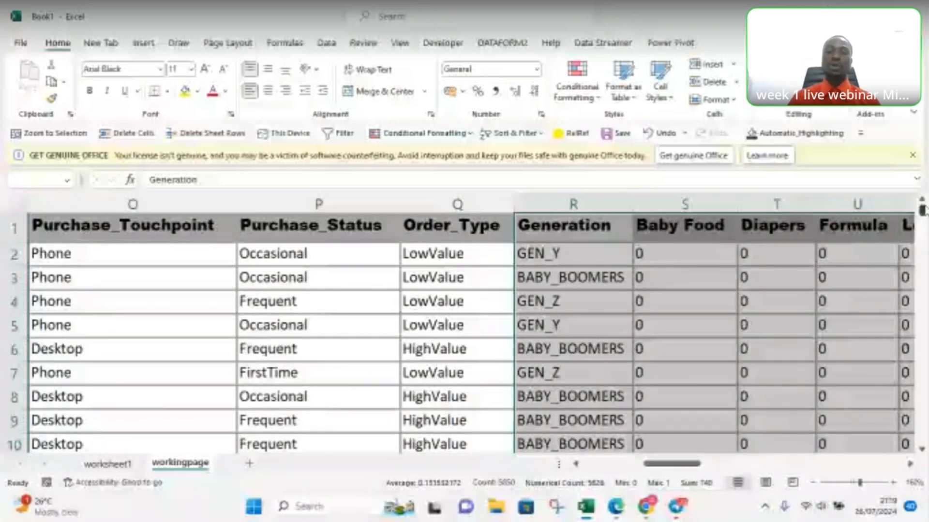
pyautogui.moveTo(691, 463); pyautogui.dragTo(727, 457)
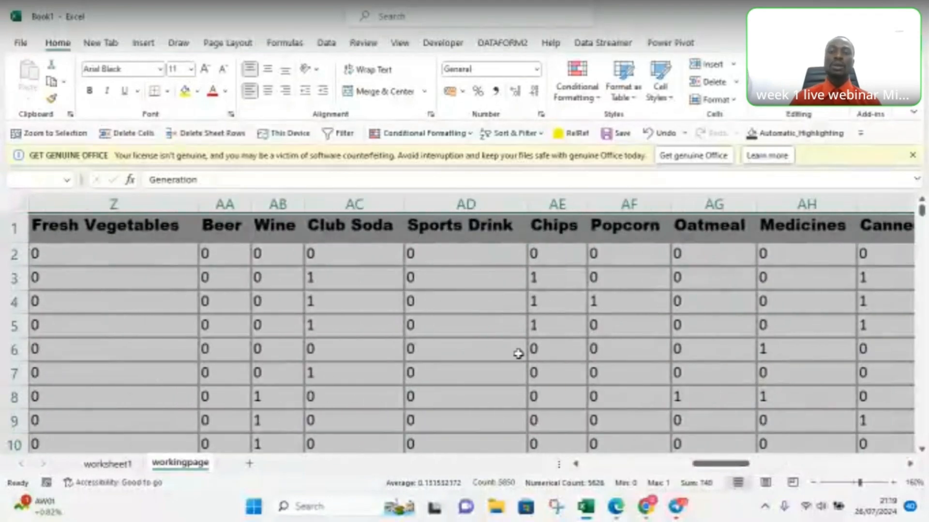
pyautogui.rightClick(571, 331)
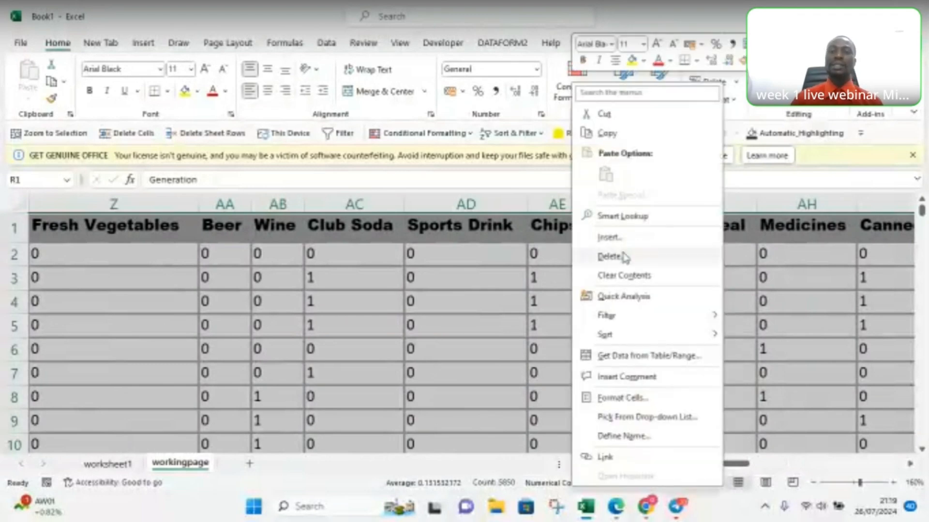
pyautogui.press('Escape')
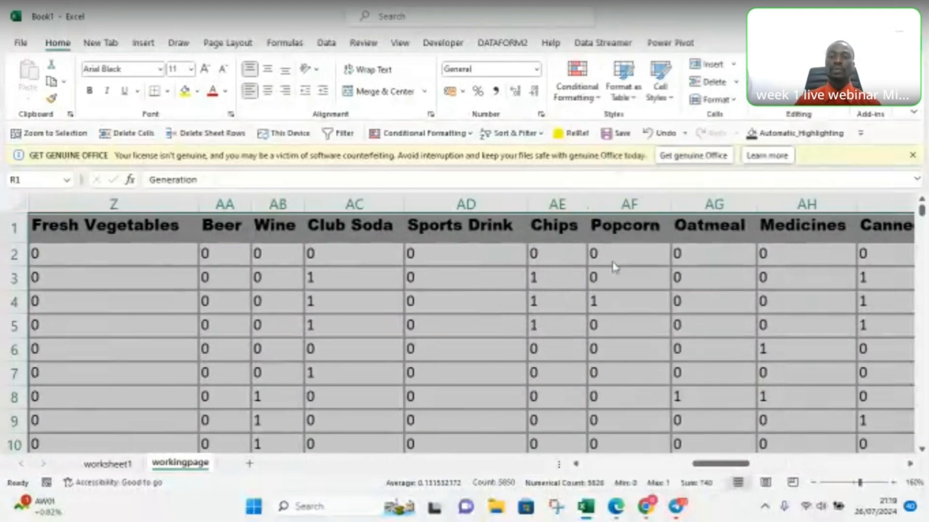
pyautogui.hotkey('ctrl', '-')
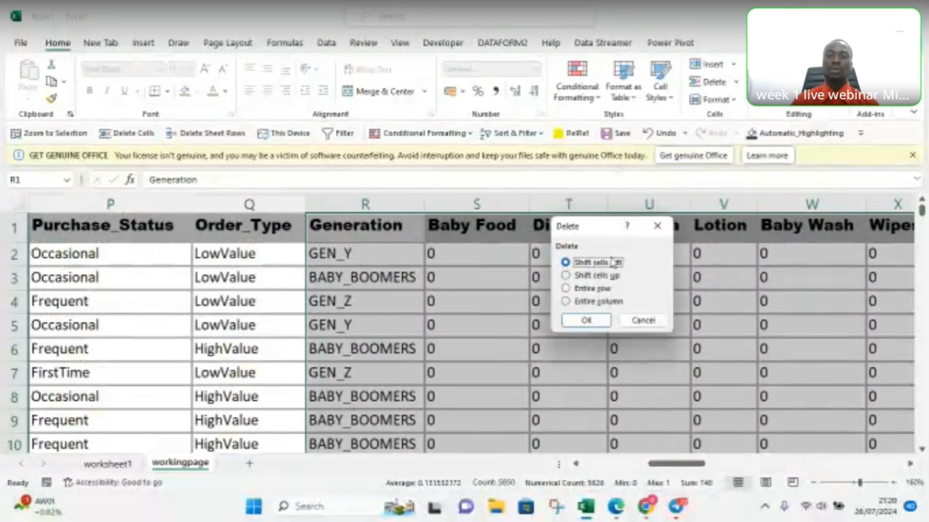
pyautogui.click(578, 320)
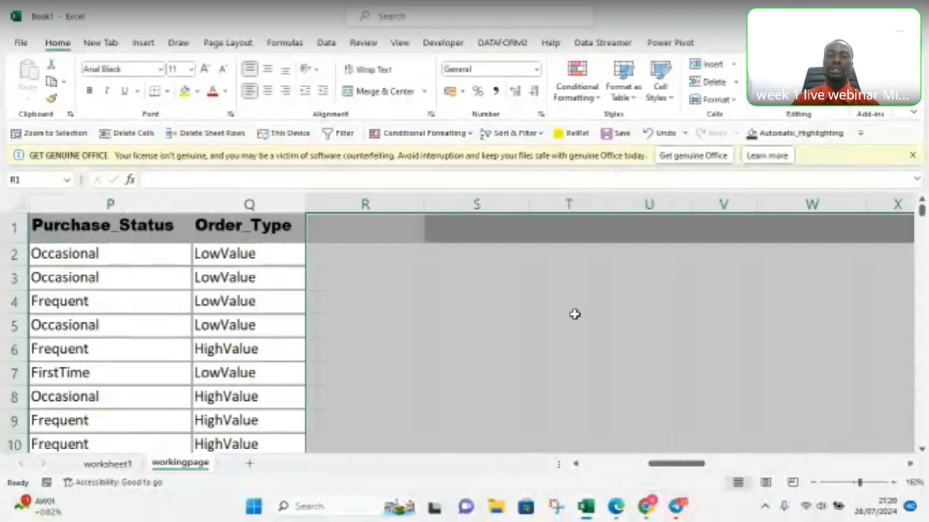
pyautogui.click(259, 325)
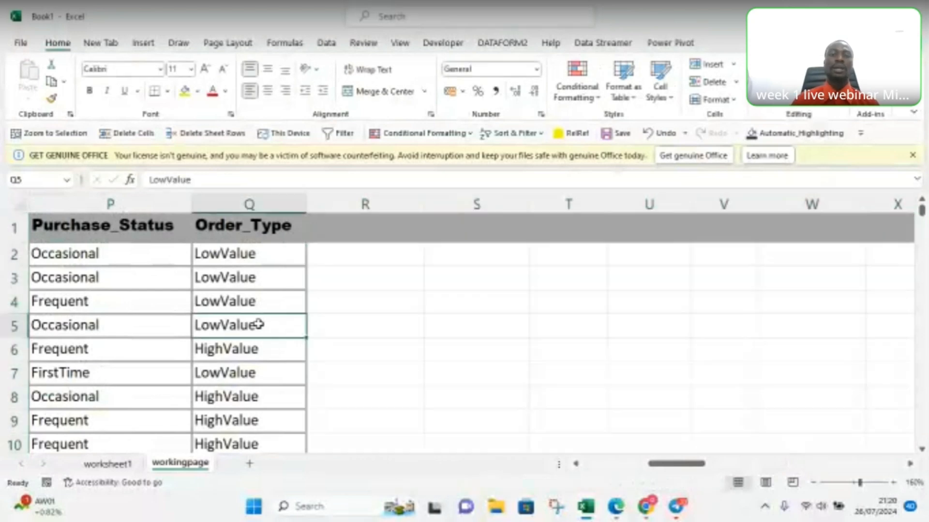
# Step: Delete the blank-headed column K between Order_Value and T-Type on the workingpage sheet
pyautogui.moveTo(696, 472); pyautogui.dragTo(623, 472)
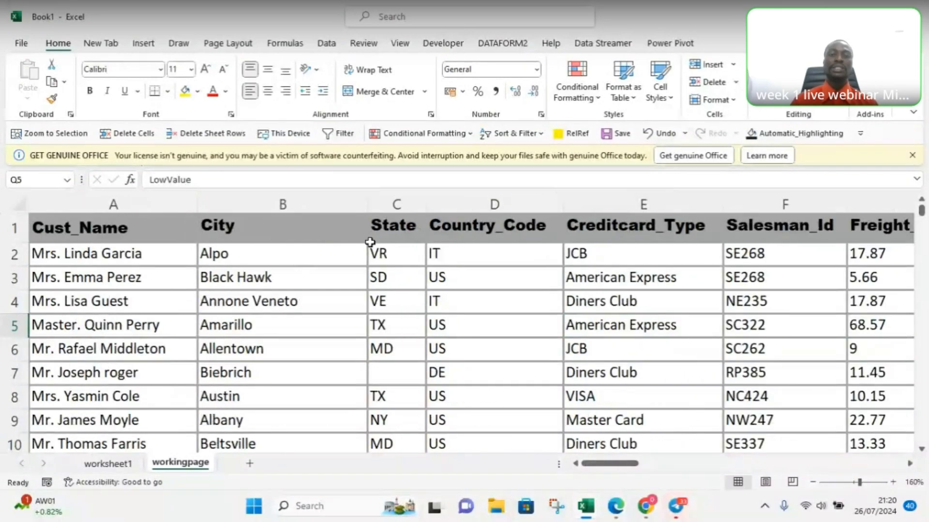
pyautogui.moveTo(593, 468); pyautogui.dragTo(601, 467)
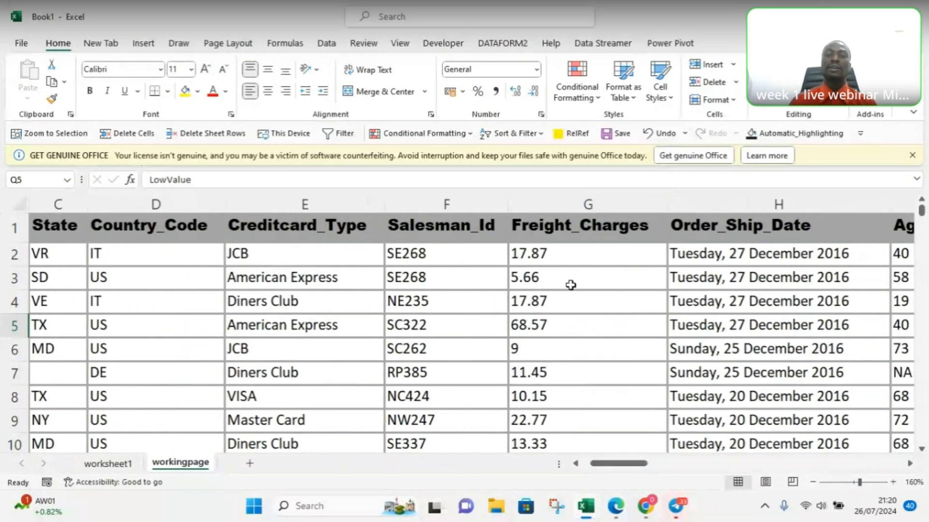
pyautogui.moveTo(609, 469); pyautogui.dragTo(622, 468)
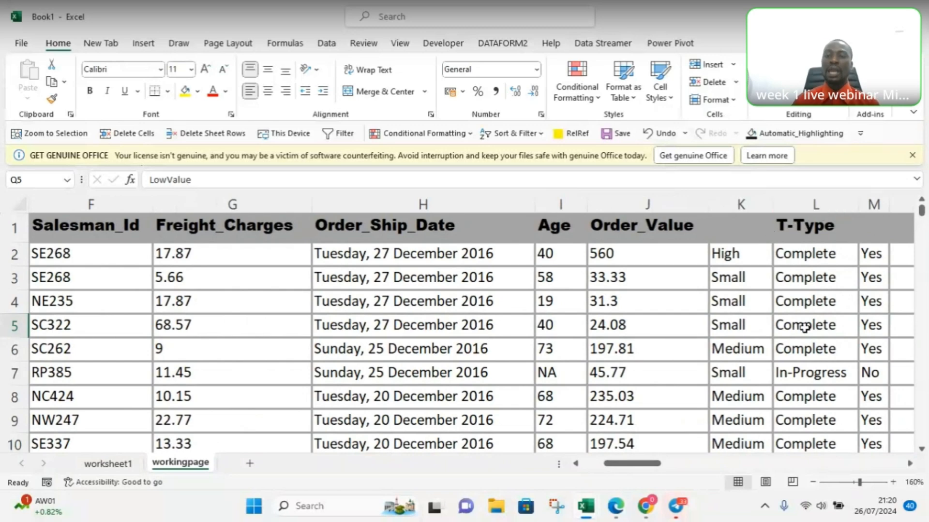
pyautogui.click(730, 220)
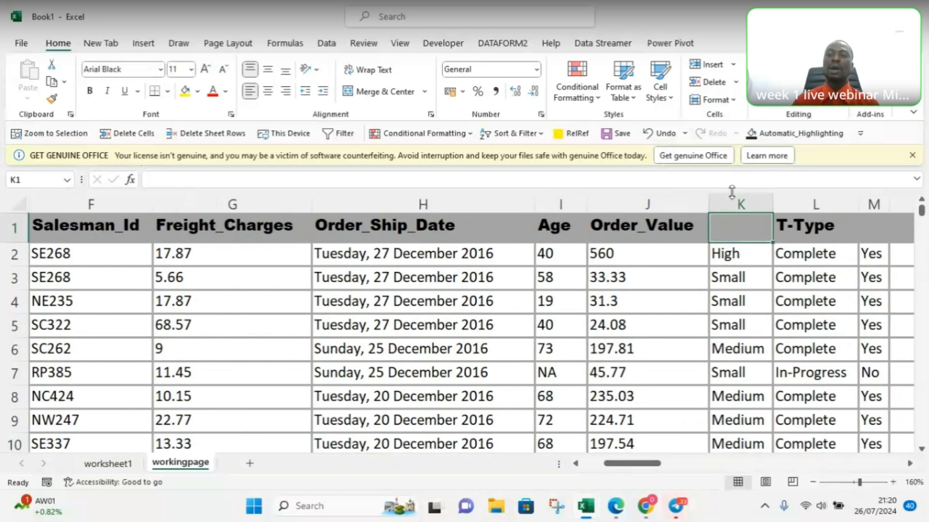
pyautogui.click(732, 203)
pyautogui.rightClick(731, 202)
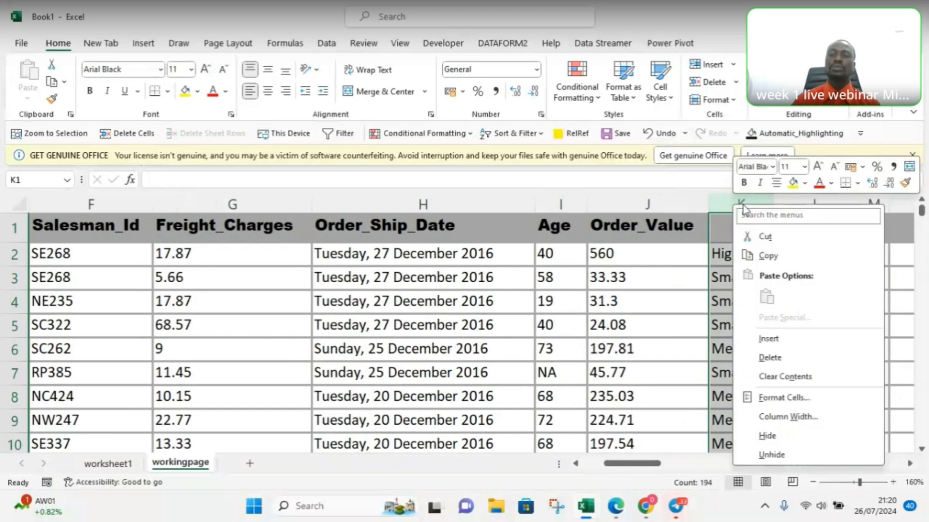
pyautogui.click(771, 358)
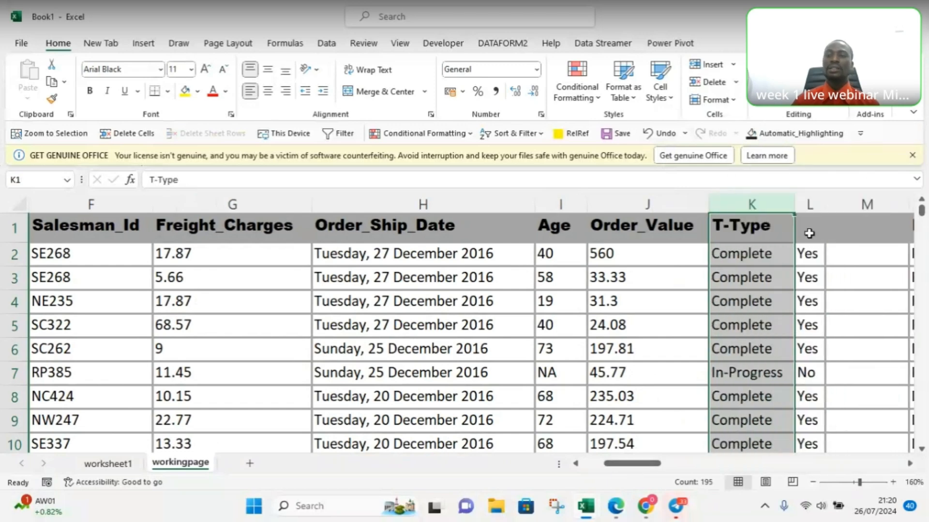
# Step: Delete the two blank-headed columns between T-Type and Purchase_Touchpoint
pyautogui.click(809, 207)
pyautogui.rightClick(810, 213)
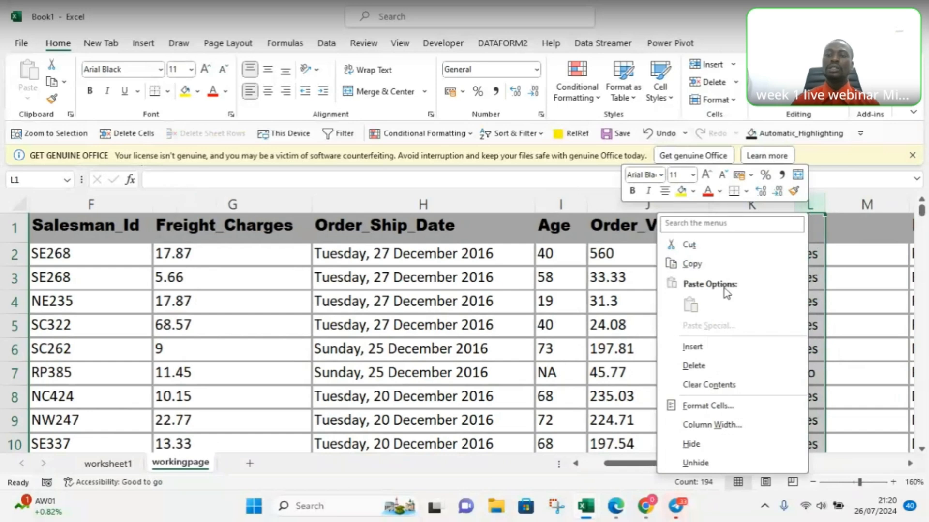
pyautogui.click(695, 368)
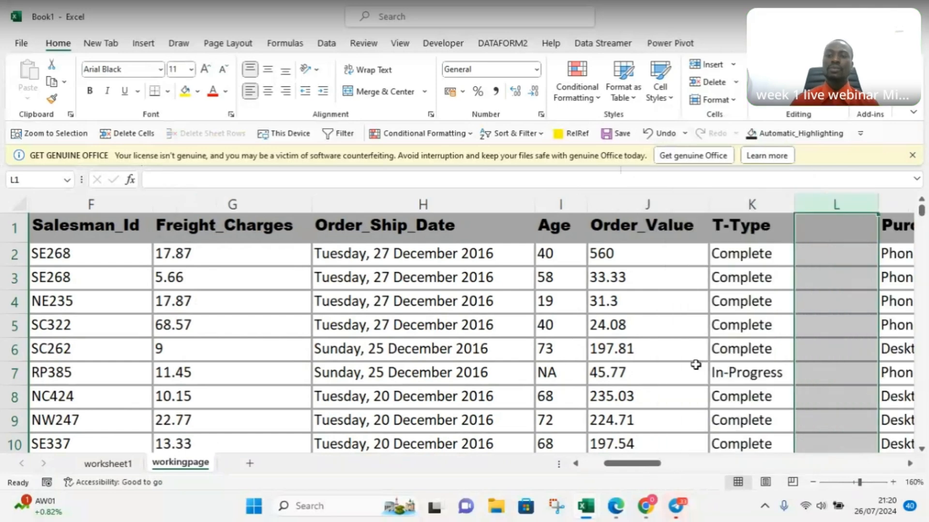
pyautogui.rightClick(805, 201)
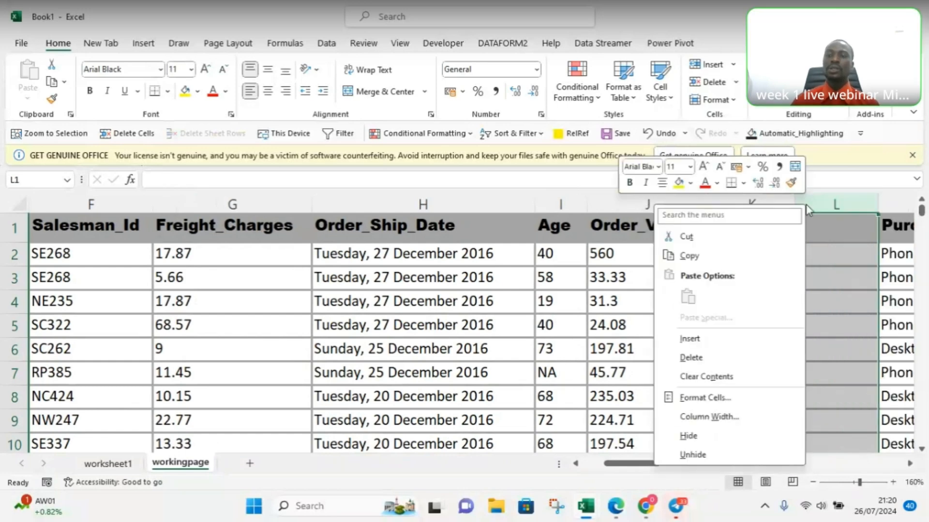
pyautogui.click(695, 360)
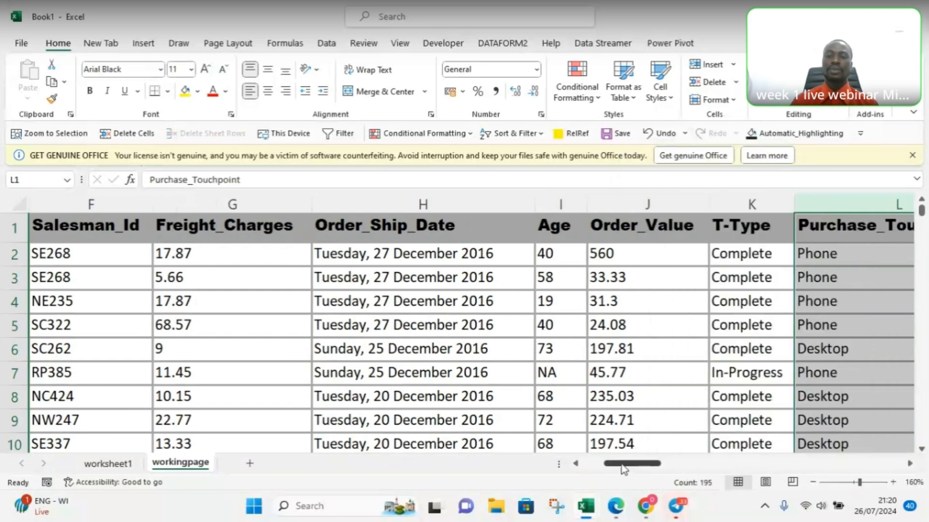
# Step: Select the whole table from the Cust_Name heading to the last row of the Order_Type column, then clear the selection
pyautogui.rightClick(636, 467)
pyautogui.moveTo(620, 468)
pyautogui.mouseDown()
pyautogui.moveTo(642, 465)
pyautogui.moveTo(622, 465)
pyautogui.mouseUp()
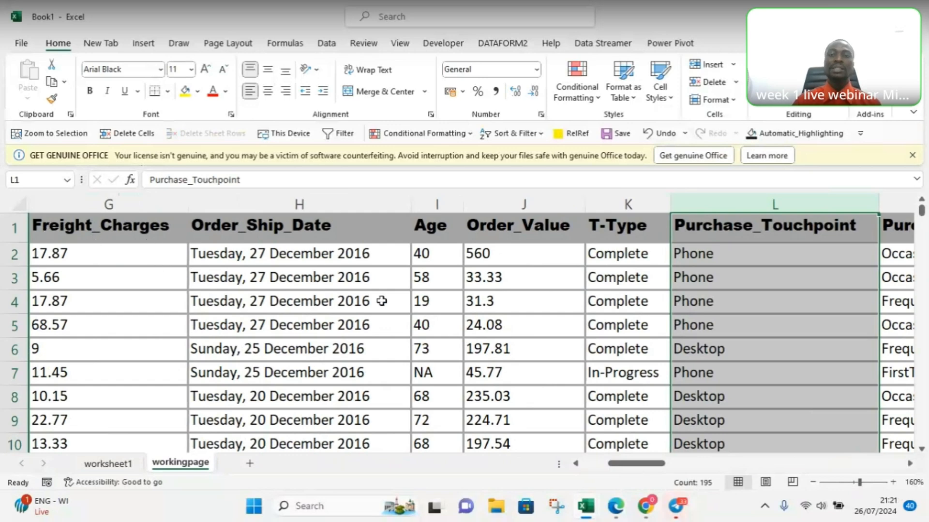
pyautogui.moveTo(628, 467); pyautogui.dragTo(599, 466)
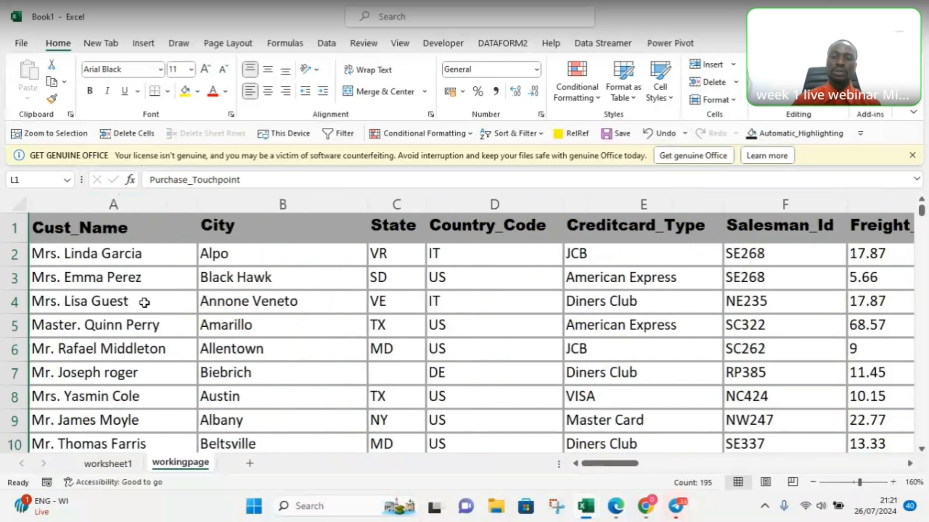
pyautogui.click(41, 233)
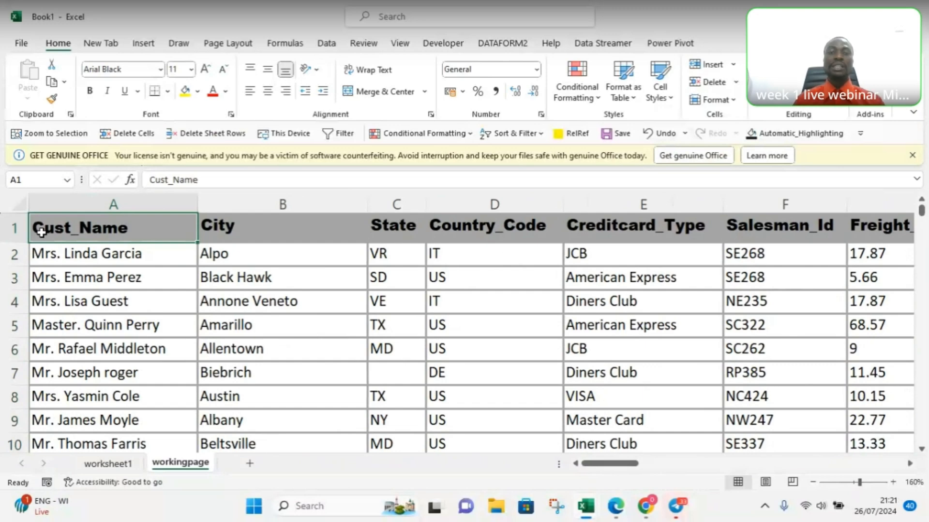
pyautogui.hotkey('ctrl', 'shift', 'Right')
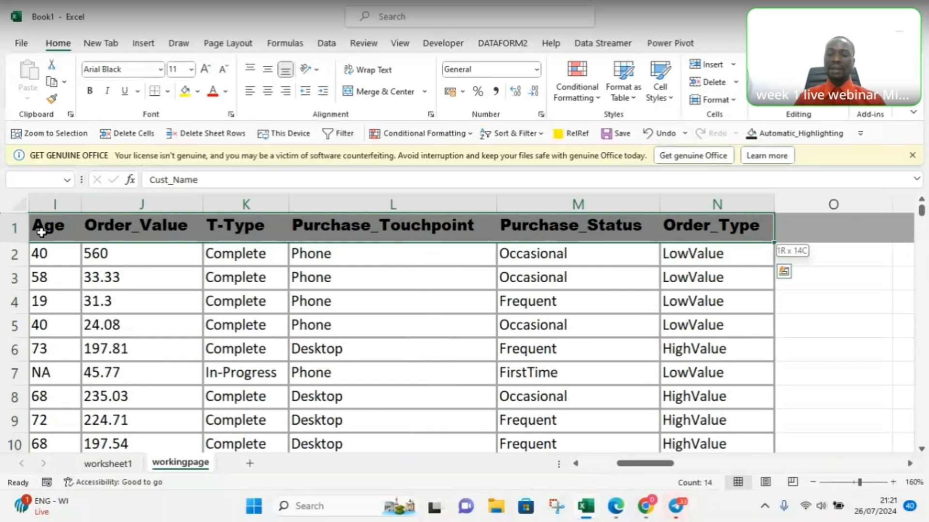
pyautogui.hotkey('ctrl', 'shift', 'Down')
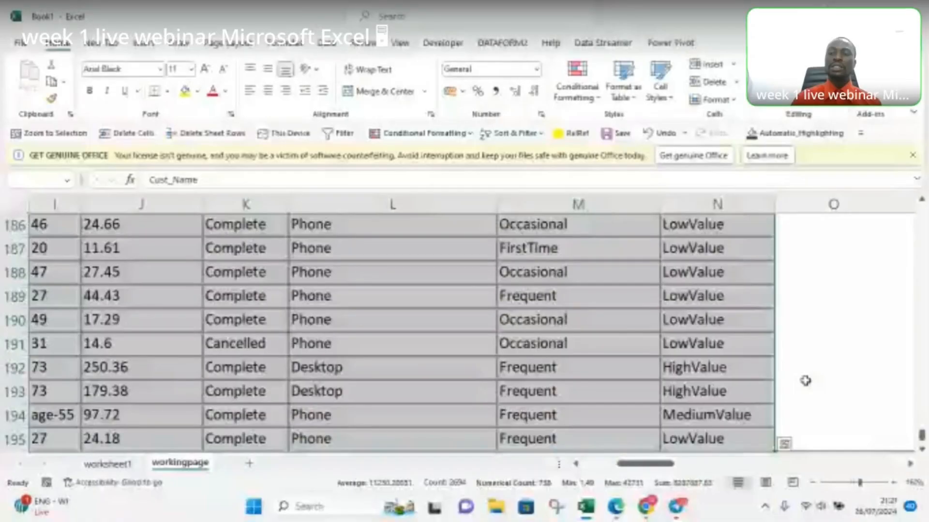
pyautogui.click(805, 381)
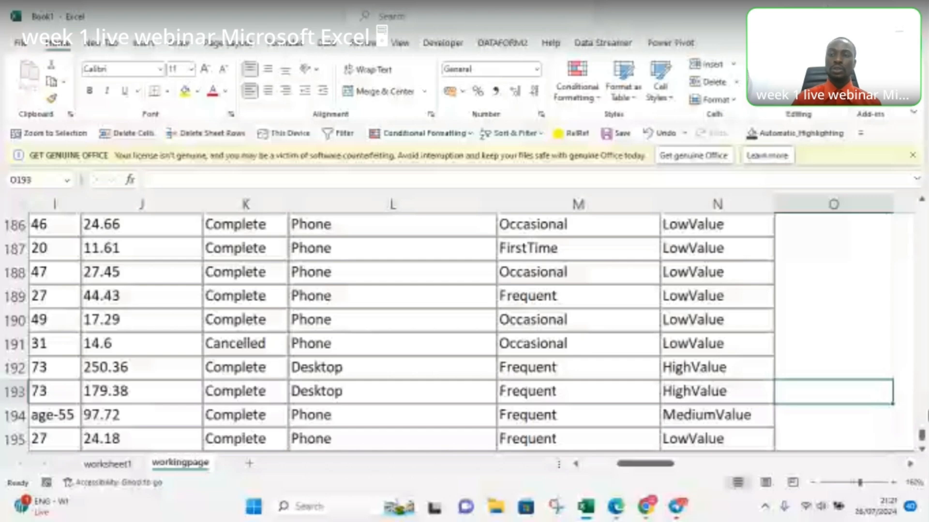
# Step: Select the heading row of the workingpage table from Cust_Name through Order_Type
pyautogui.moveTo(922, 435); pyautogui.dragTo(921, 211)
pyautogui.moveTo(654, 467); pyautogui.dragTo(396, 477)
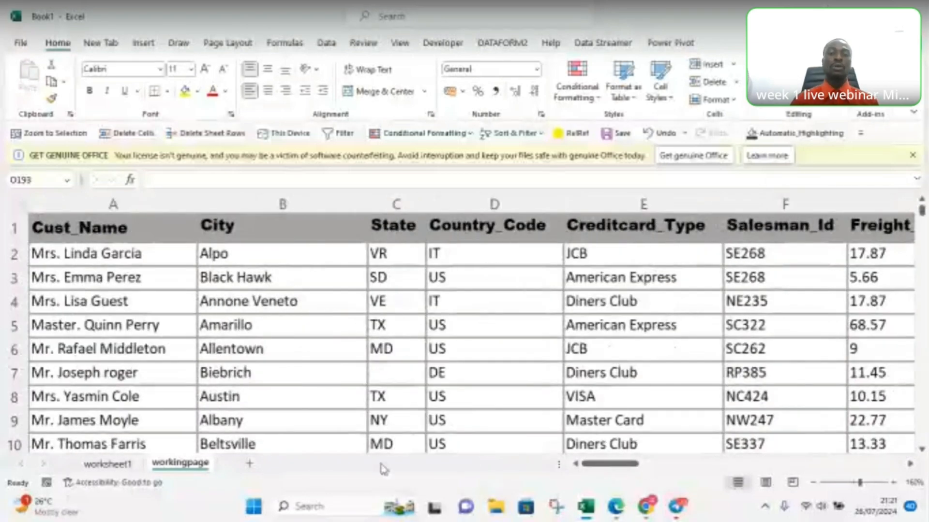
pyautogui.click(62, 232)
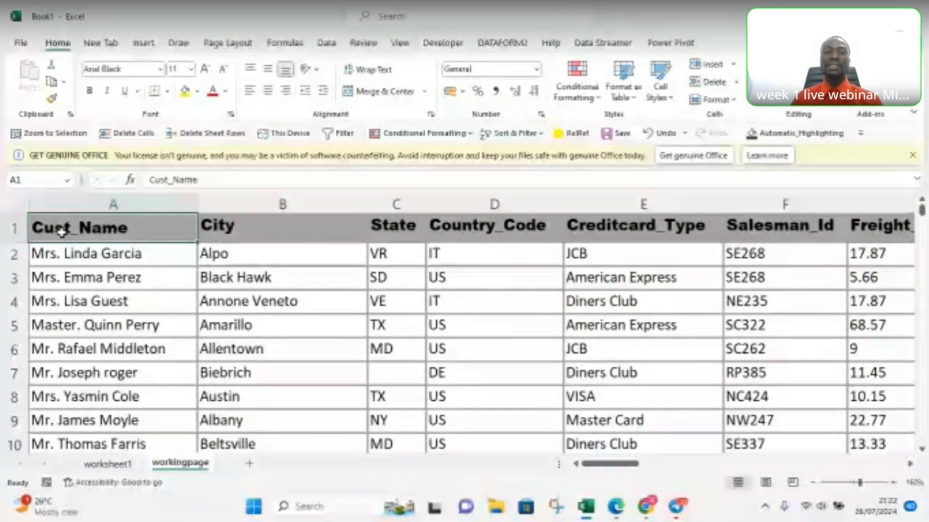
pyautogui.hotkey('shift', 'Right')
pyautogui.hotkey('shift', 'Right')
pyautogui.hotkey('shift', 'Right')
pyautogui.hotkey('shift', 'Right')
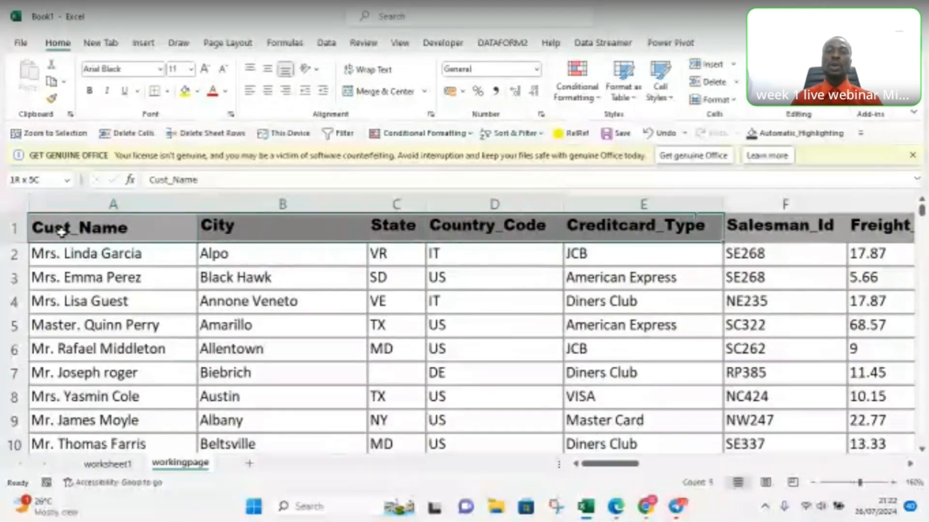
pyautogui.hotkey('shift', 'Right')
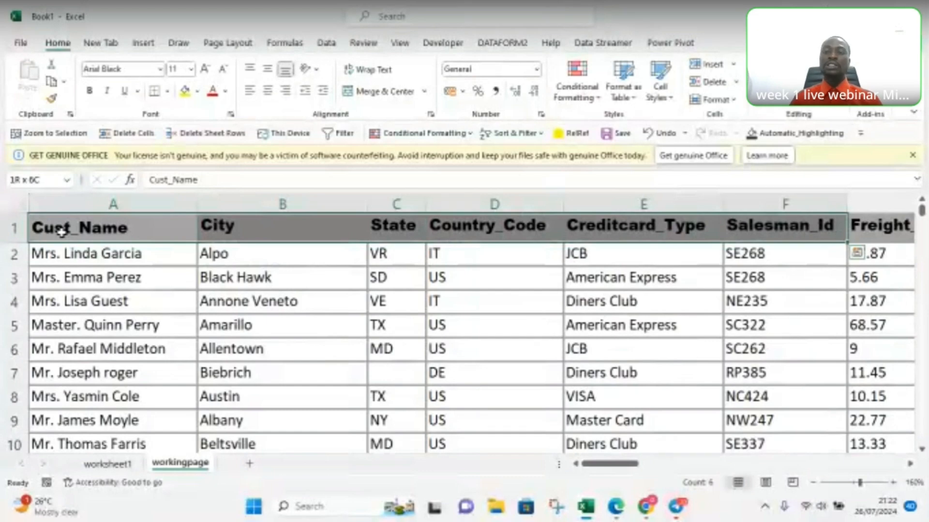
pyautogui.hotkey('shift', 'Right')
pyautogui.hotkey('shift', 'Right')
pyautogui.hotkey('shift', 'Right')
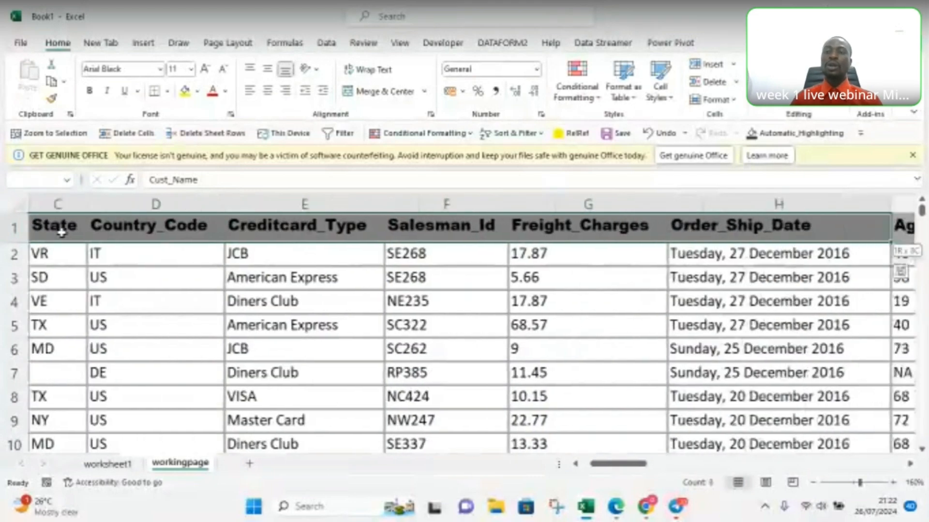
pyautogui.hotkey('shift', 'Right')
pyautogui.hotkey('shift', 'Right')
pyautogui.hotkey('shift', 'Right')
pyautogui.hotkey('shift', 'Right')
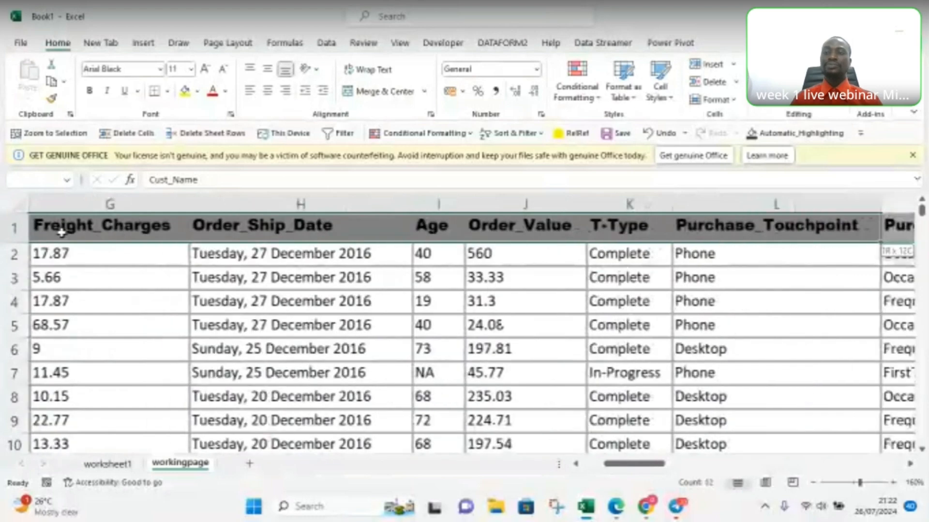
pyautogui.hotkey('shift', 'Right')
pyautogui.hotkey('shift', 'Right')
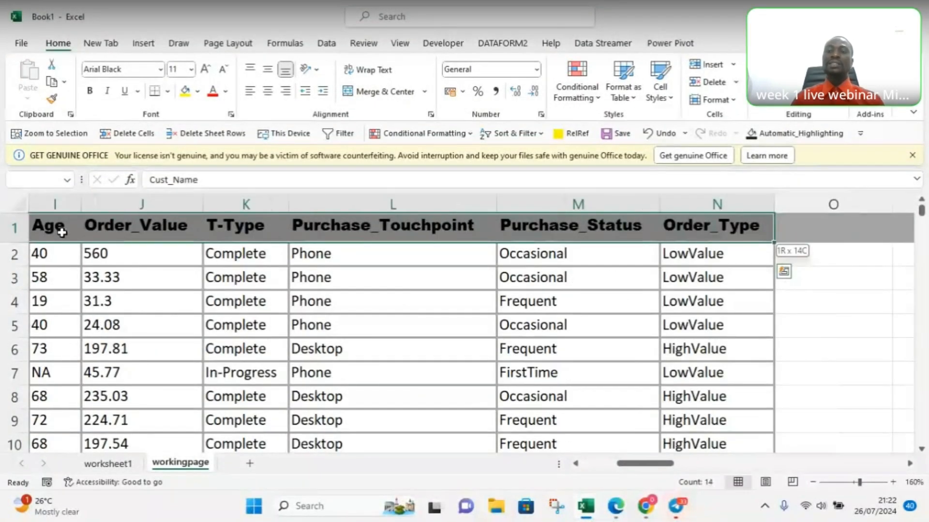
# Step: Extend the heading selection down to row 10 and copy the range
pyautogui.hotkey('shift', 'Down')
pyautogui.hotkey('shift', 'Down')
pyautogui.hotkey('shift', 'Down')
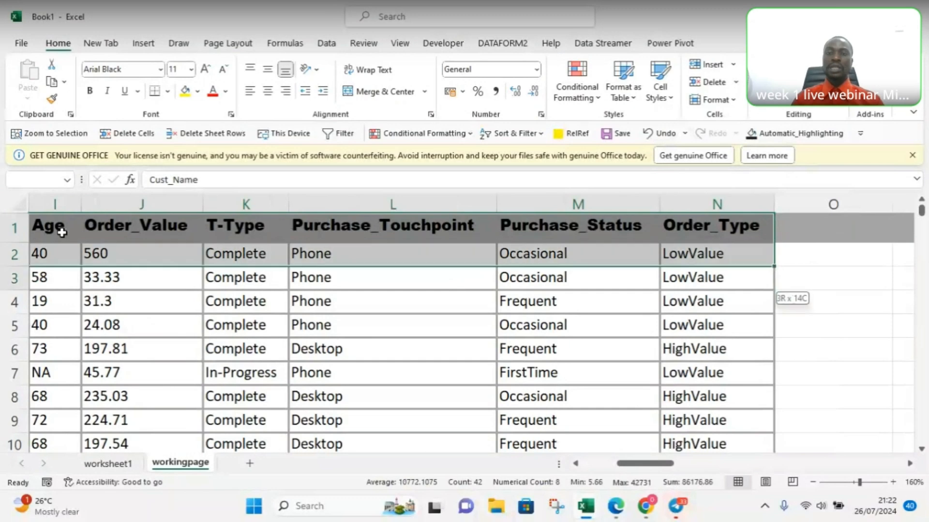
pyautogui.hotkey('shift', 'Down')
pyautogui.hotkey('shift', 'Down')
pyautogui.hotkey('shift', 'Down')
pyautogui.hotkey('shift', 'Down')
pyautogui.hotkey('shift', 'Down')
pyautogui.hotkey('shift', 'Down')
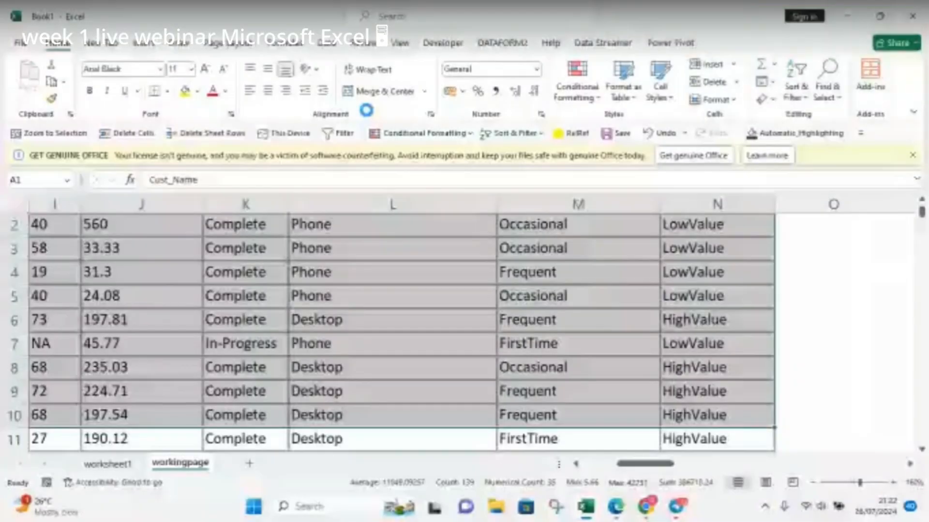
pyautogui.hotkey('ctrl', 'c')
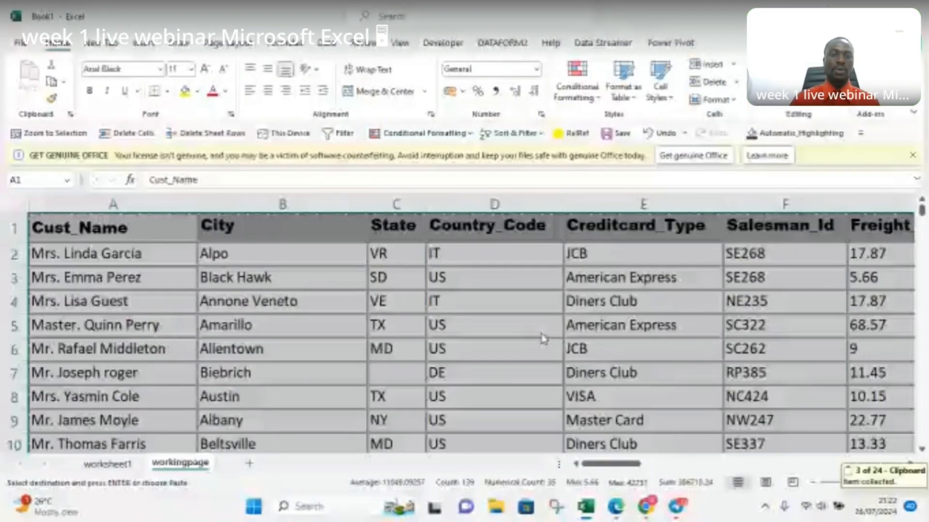
# Step: Add a new sheet after workingpage and name it realsheet
pyautogui.click(249, 463)
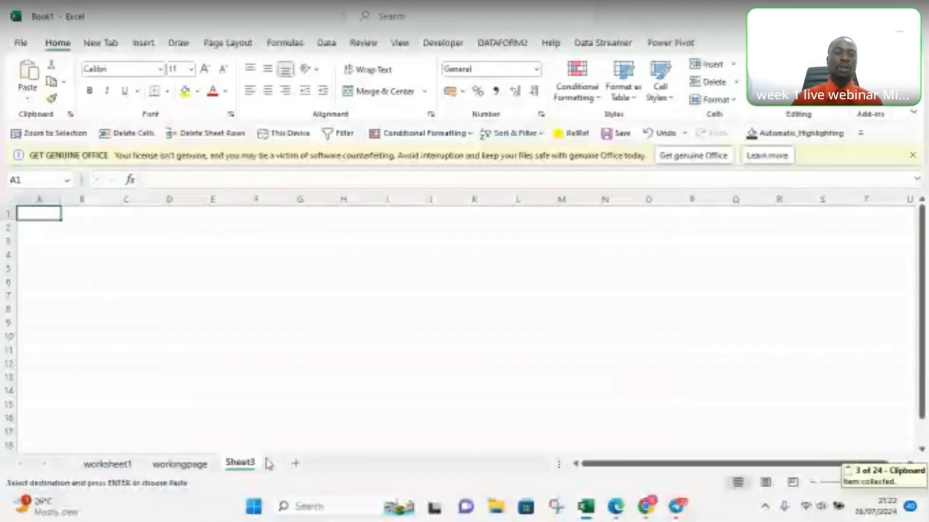
pyautogui.doubleClick(240, 462)
pyautogui.write('realsheet')
pyautogui.press('Return')
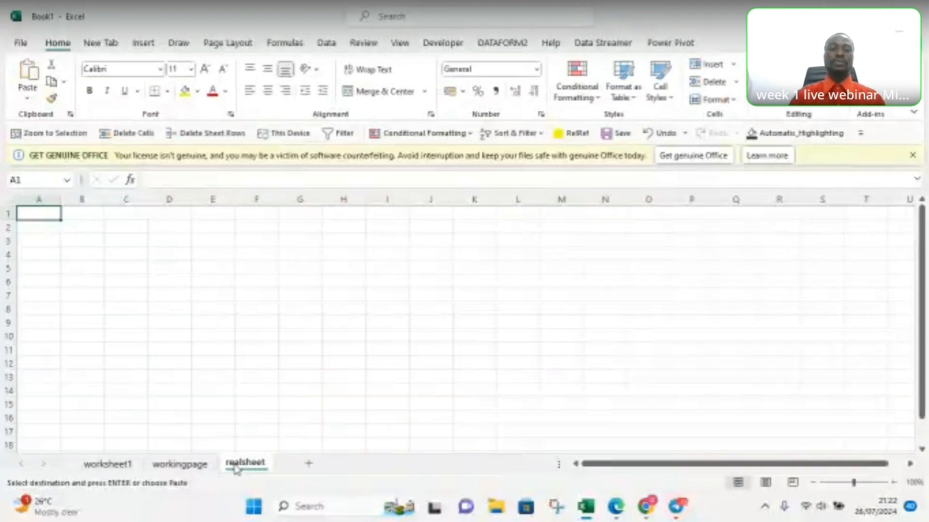
# Step: Paste the copied rows at cell A1 of realsheet and auto-fit the Cust_Name column
pyautogui.hotkey('ctrl', 'c')
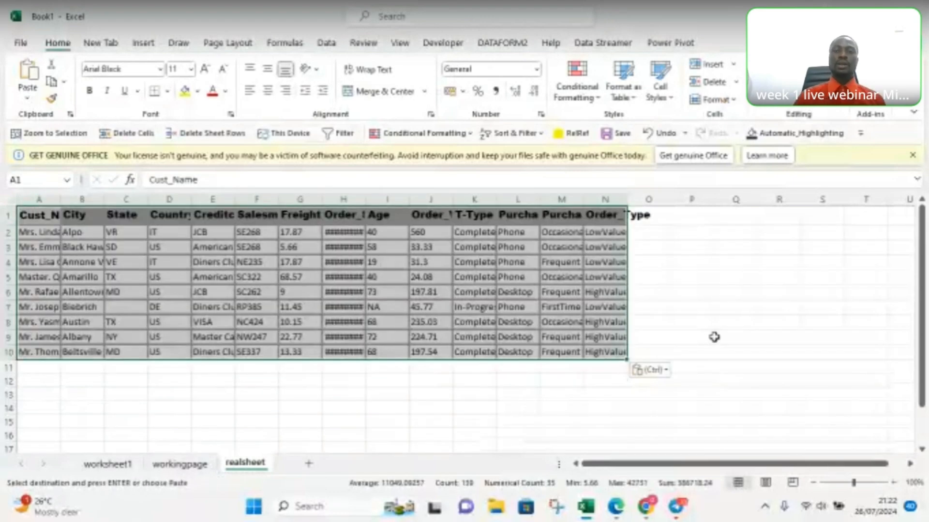
pyautogui.click(696, 379)
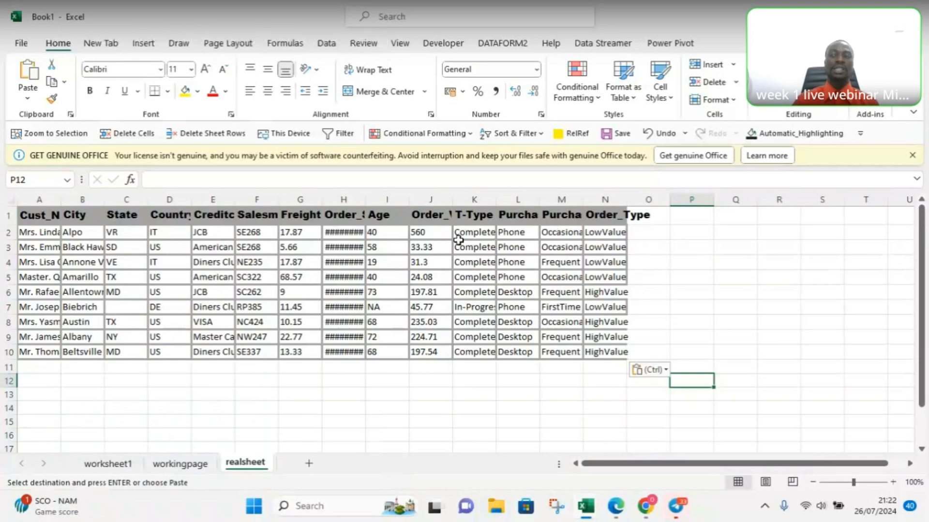
pyautogui.doubleClick(61, 200)
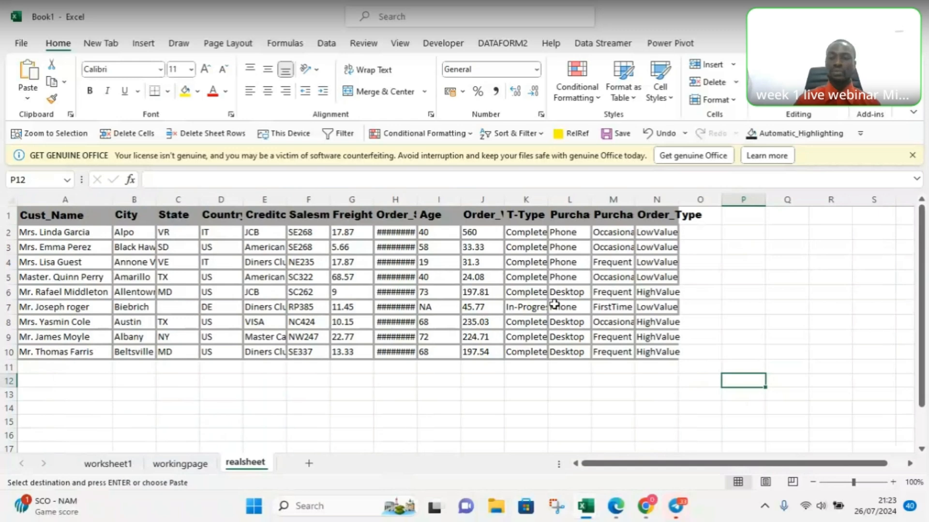
# Step: Auto-fit the widths of all realsheet columns to their contents and review the columns through Order_Type
pyautogui.click(861, 482)
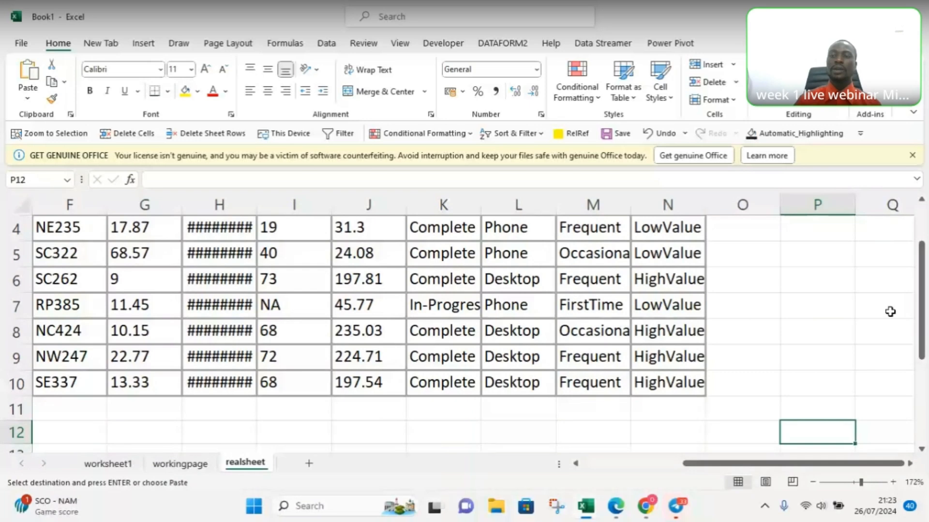
pyautogui.scroll(1, 924, 312)
pyautogui.moveTo(704, 468); pyautogui.dragTo(595, 487)
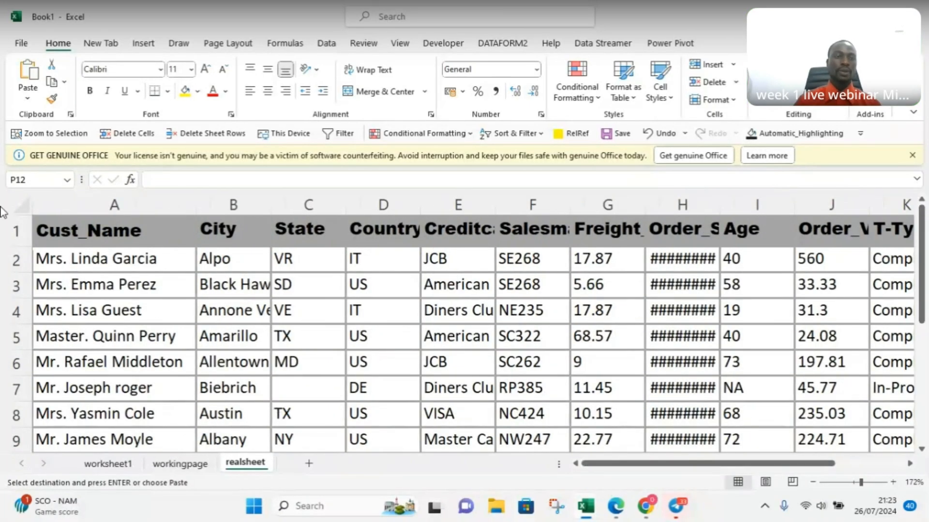
pyautogui.click(25, 210)
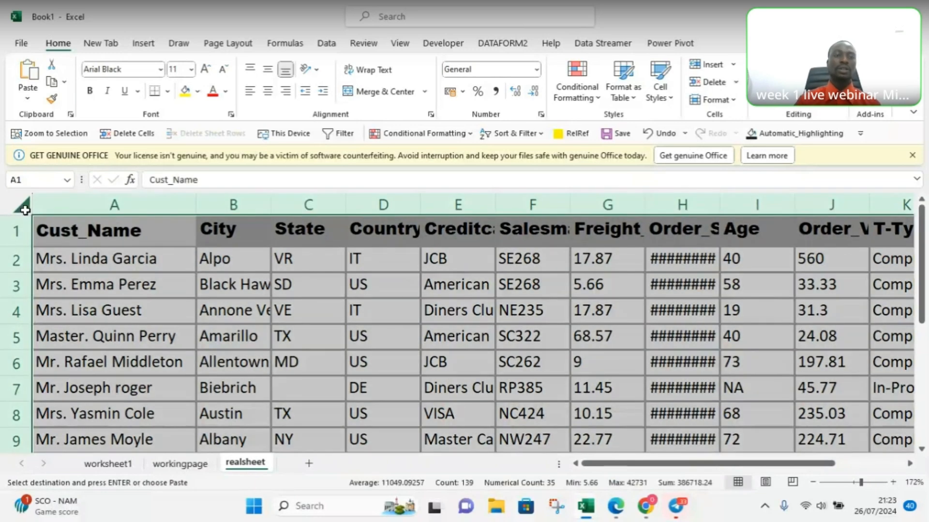
pyautogui.doubleClick(196, 201)
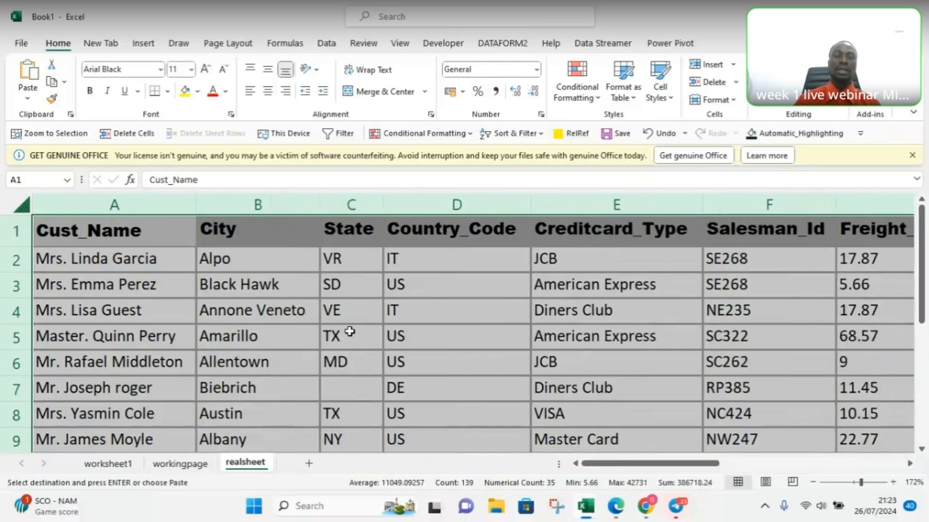
pyautogui.click(497, 370)
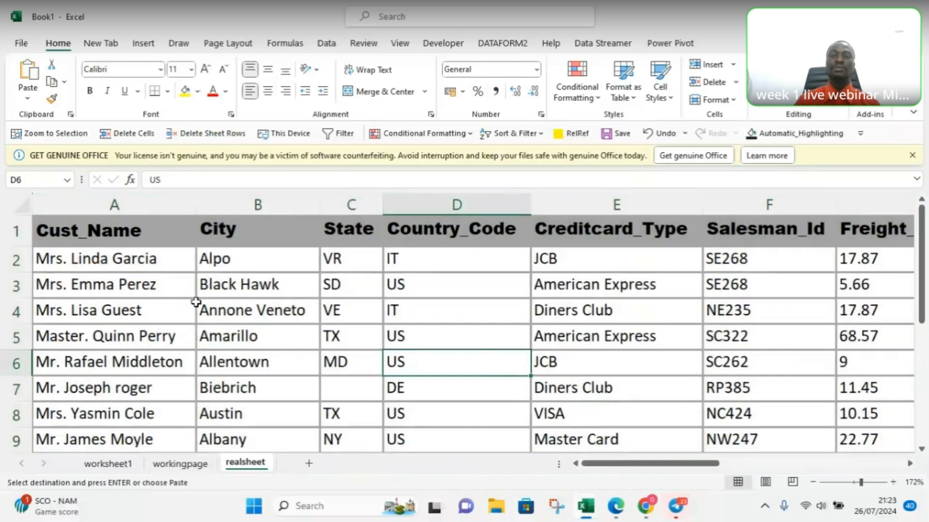
pyautogui.moveTo(629, 463); pyautogui.dragTo(840, 455)
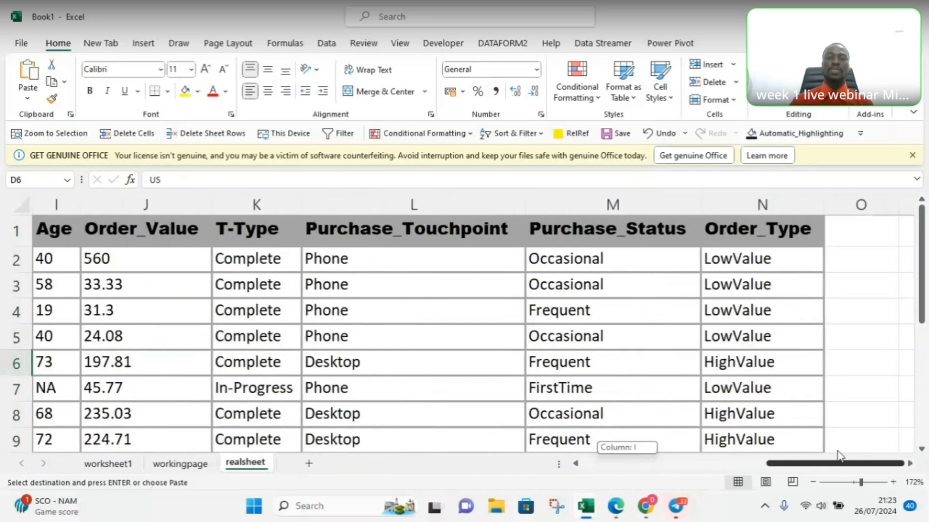
pyautogui.moveTo(839, 456); pyautogui.dragTo(712, 447)
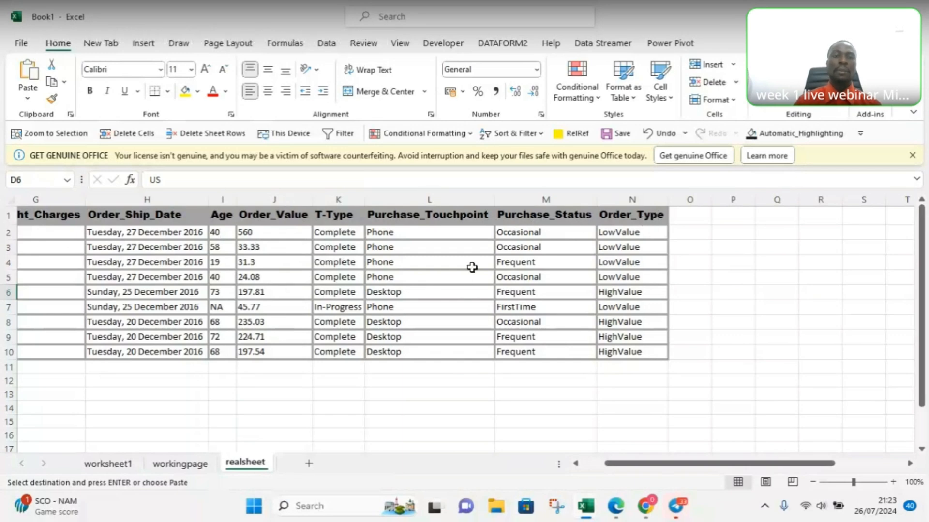
pyautogui.moveTo(654, 466); pyautogui.dragTo(631, 466)
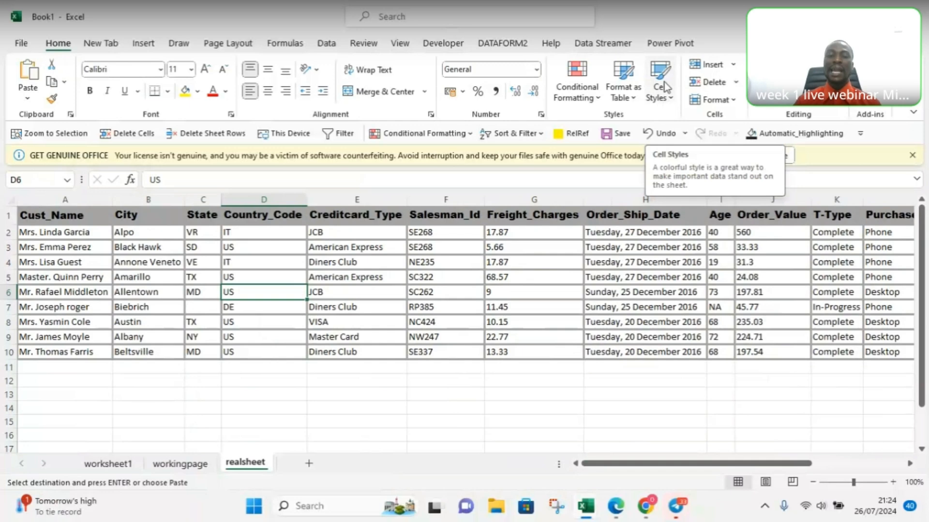
# Step: Apply the Normal cell style to cell D6 in the Country_Code column
pyautogui.click(662, 96)
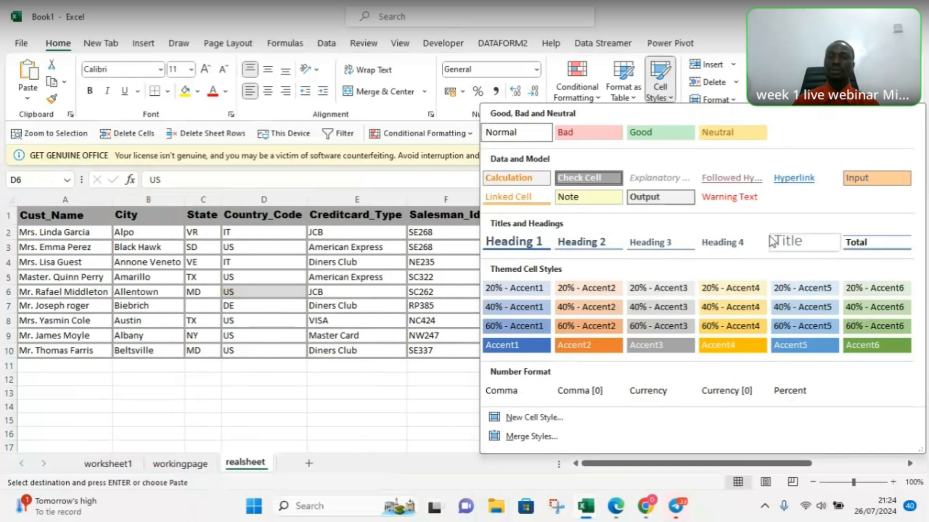
pyautogui.click(506, 133)
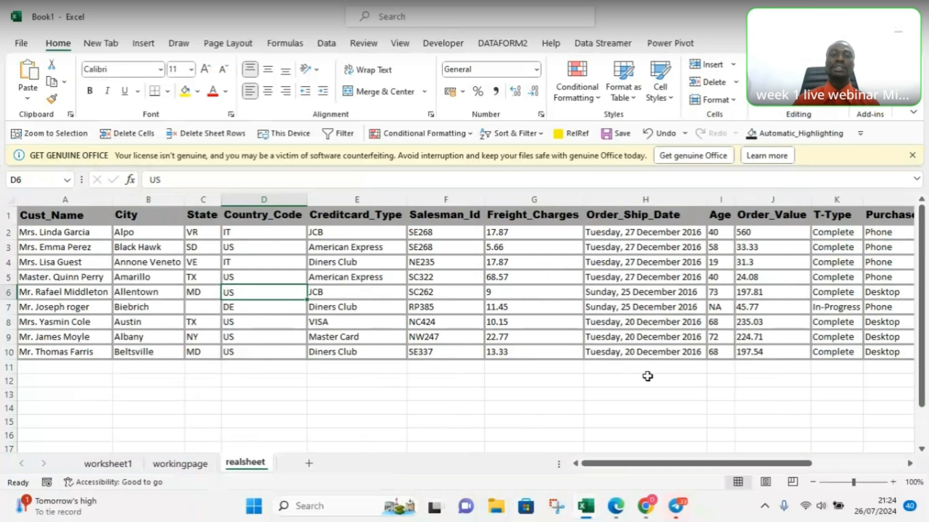
pyautogui.click(441, 321)
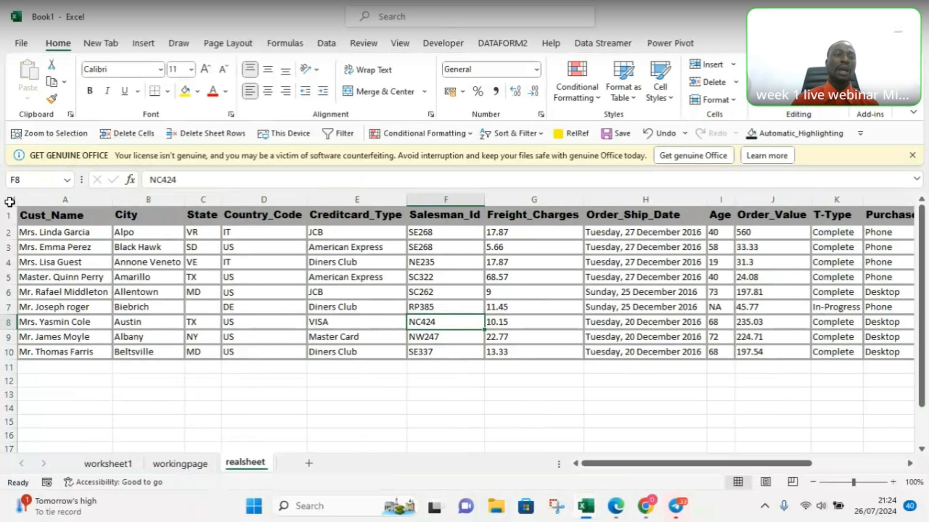
# Step: Apply the Normal cell style to the entire realsheet to strip its formatting, and deselect the cells
pyautogui.click(10, 202)
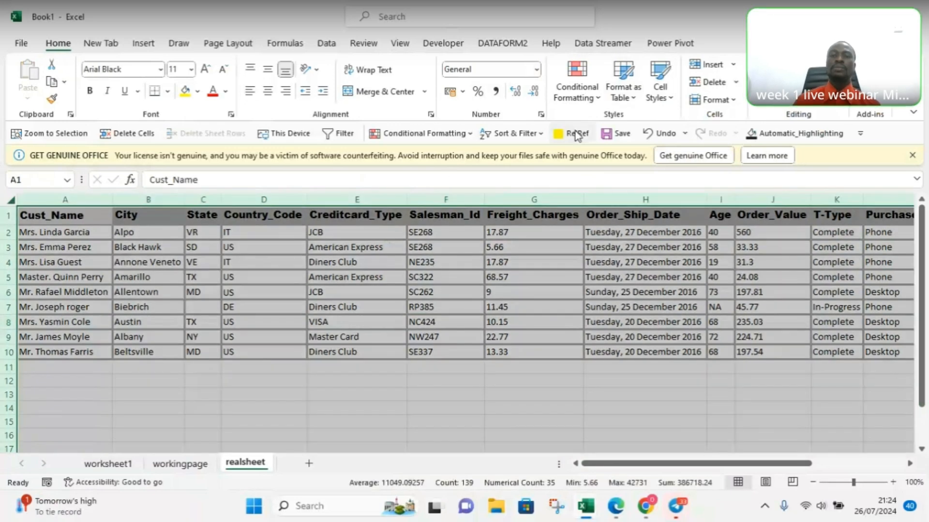
pyautogui.click(662, 92)
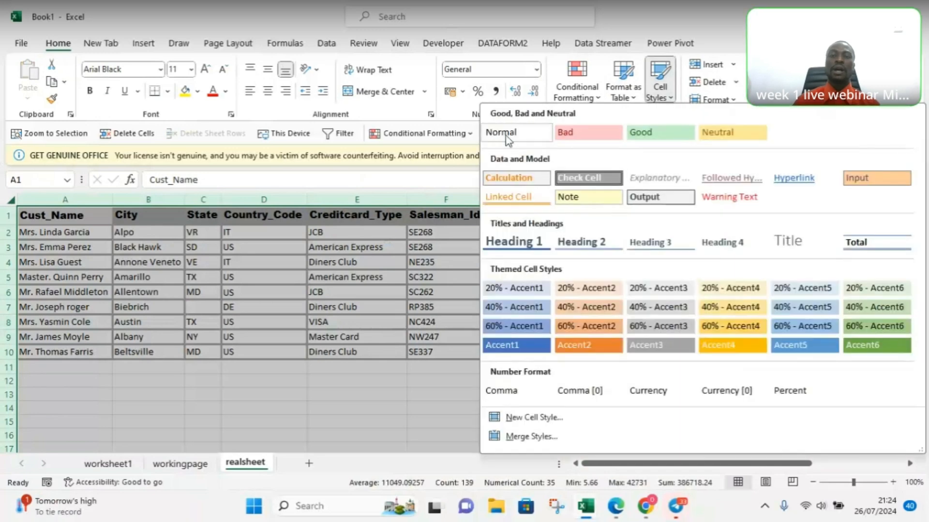
pyautogui.click(506, 138)
pyautogui.click(334, 399)
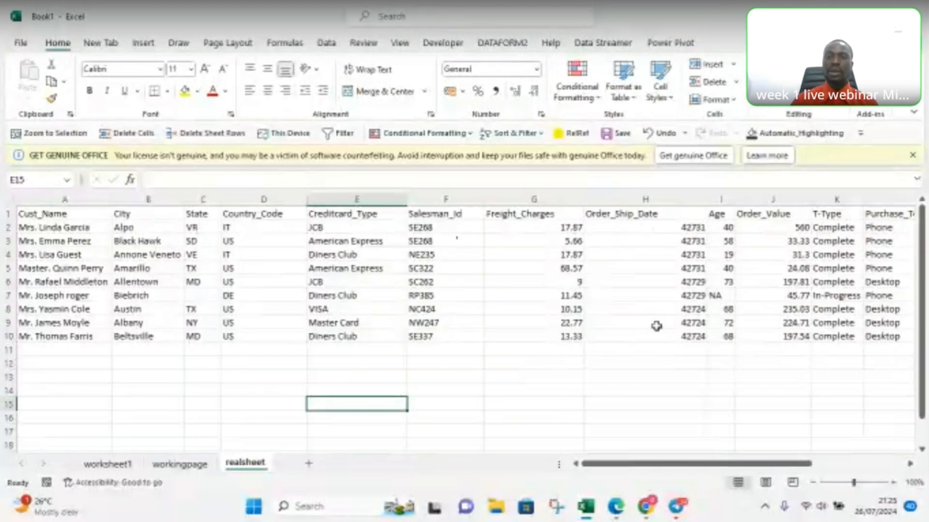
# Step: Compare the Order_Ship_Date column on realsheet with the same column on worksheet1, and return to the start of realsheet
pyautogui.moveTo(855, 483); pyautogui.dragTo(857, 482)
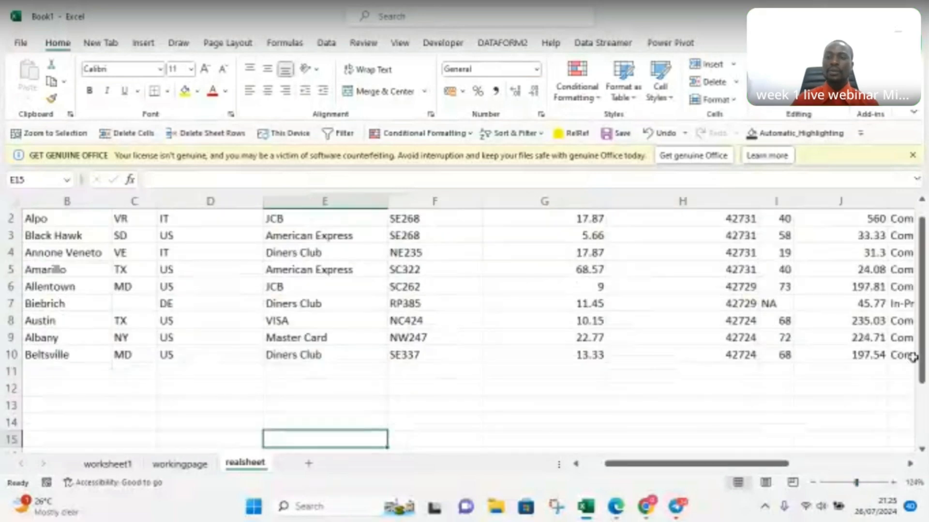
pyautogui.moveTo(924, 364); pyautogui.dragTo(924, 358)
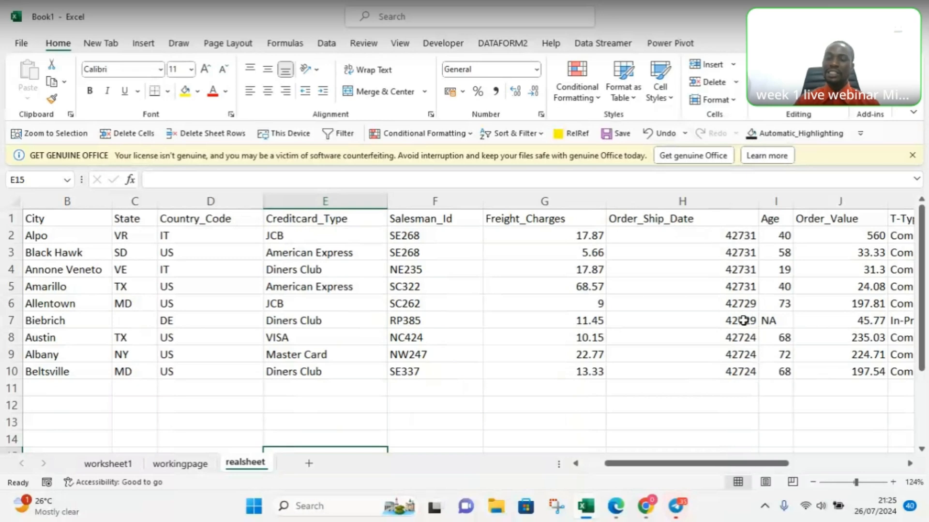
pyautogui.click(115, 463)
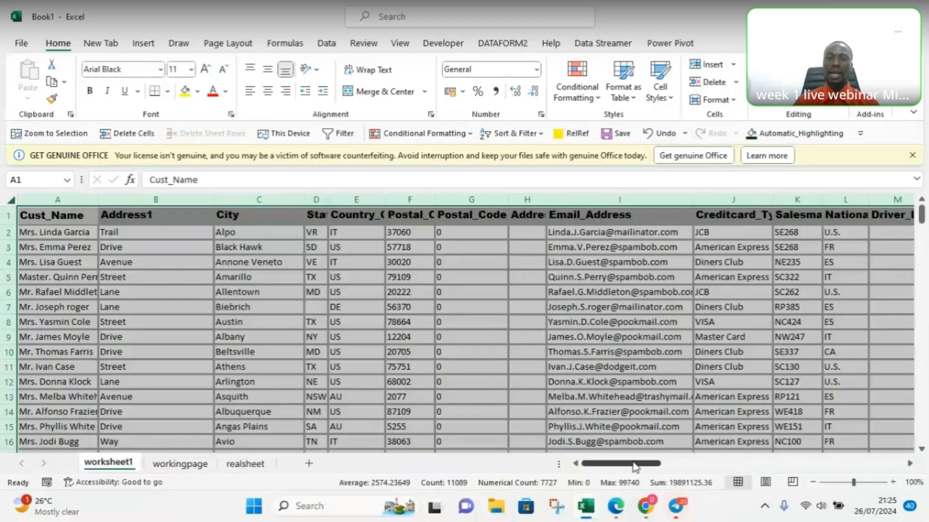
pyautogui.moveTo(632, 467); pyautogui.dragTo(685, 467)
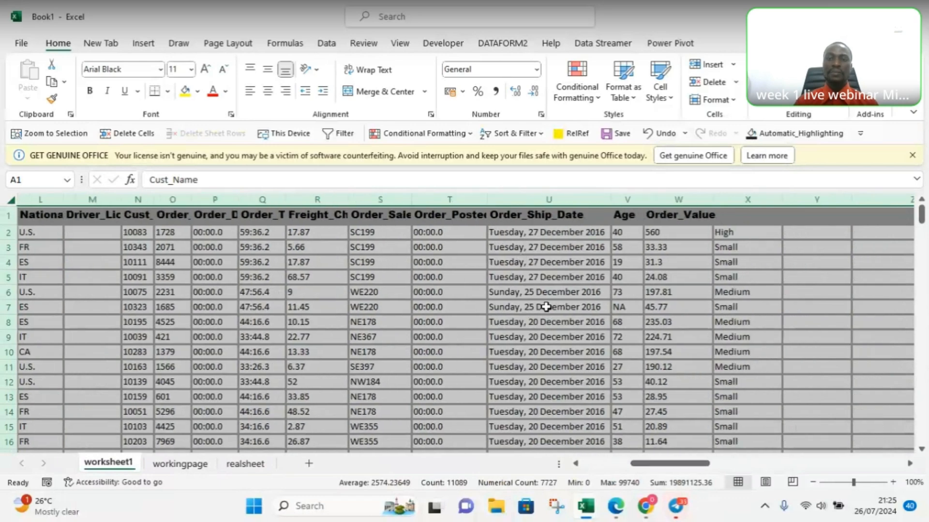
pyautogui.click(864, 483)
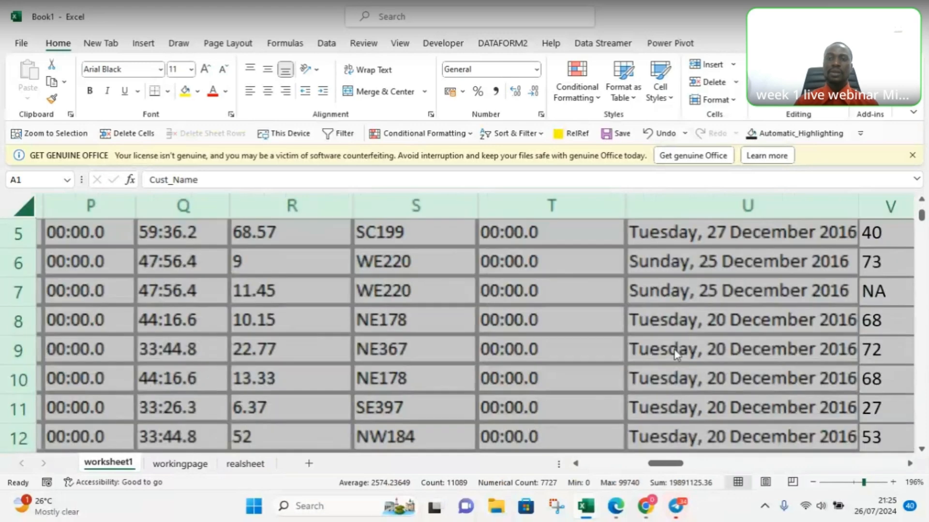
pyautogui.moveTo(921, 215); pyautogui.dragTo(922, 208)
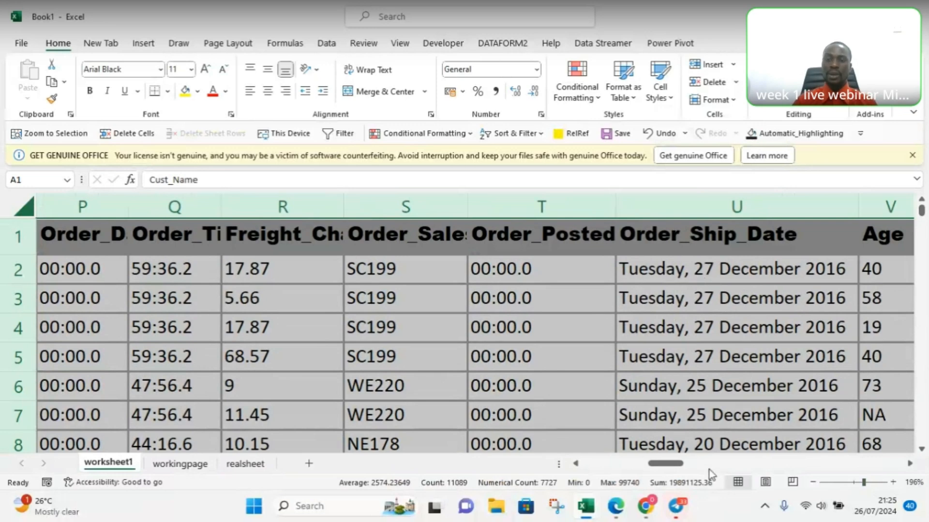
pyautogui.click(245, 464)
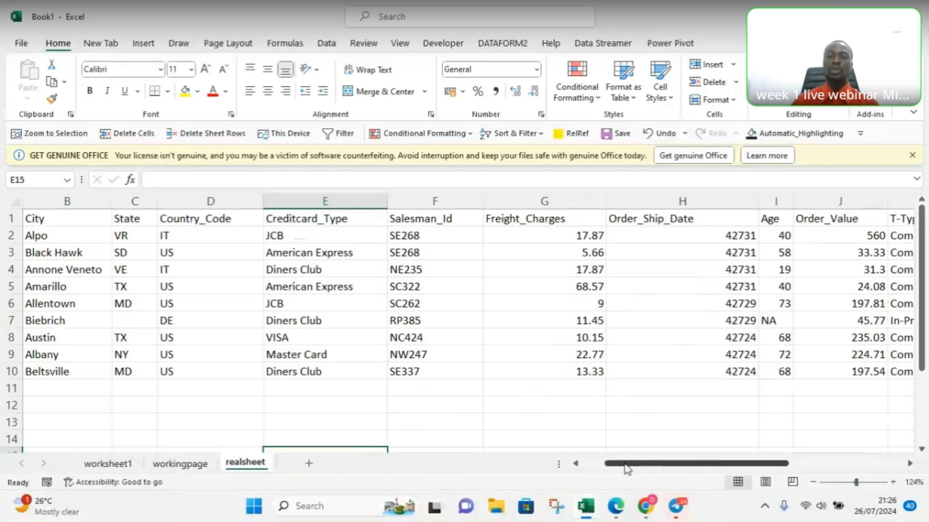
pyautogui.moveTo(626, 468)
pyautogui.mouseDown()
pyautogui.moveTo(670, 471)
pyautogui.moveTo(604, 464)
pyautogui.moveTo(618, 462)
pyautogui.mouseUp()
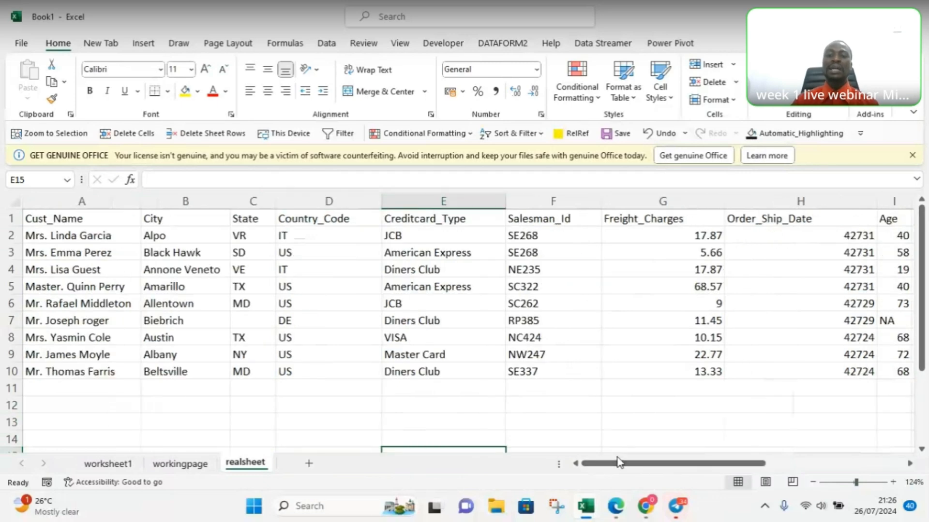
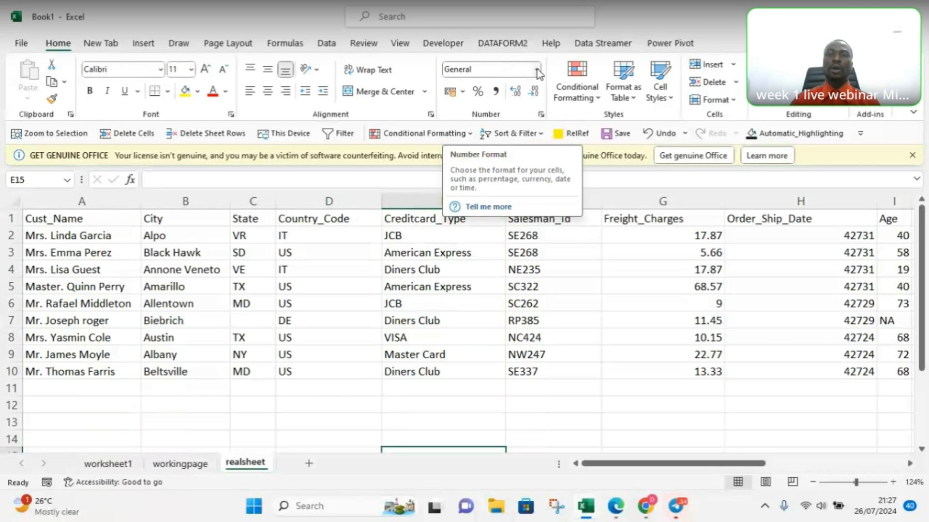
# Step: Look through the available number formats, from General through Text
pyautogui.click(537, 71)
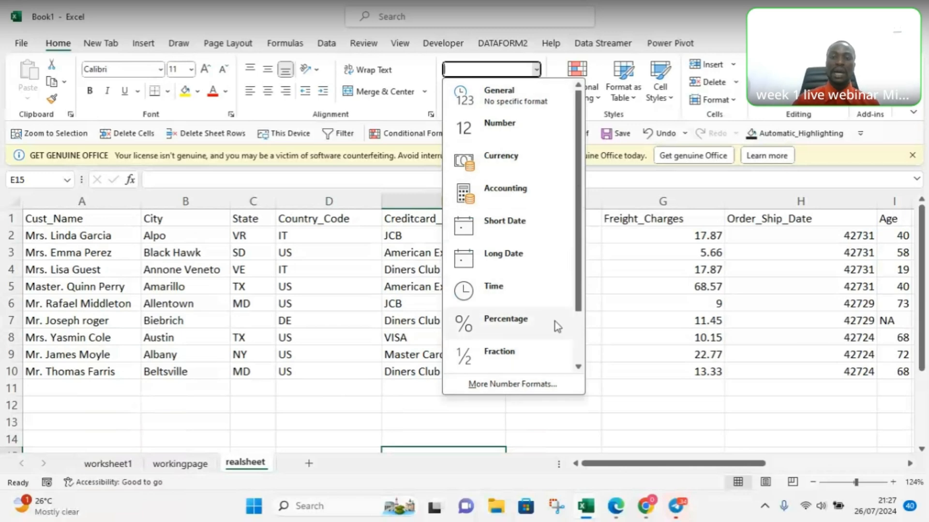
pyautogui.scroll(-2, 519, 248)
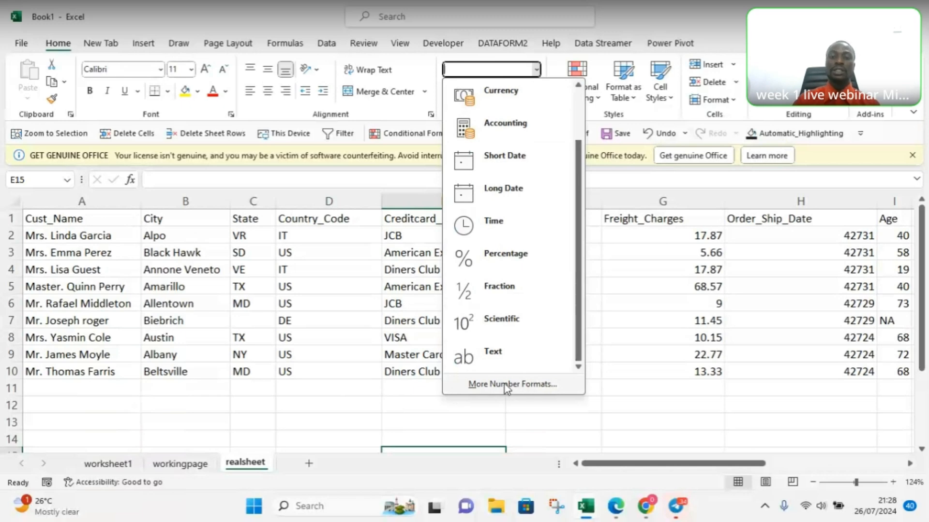
pyautogui.click(639, 389)
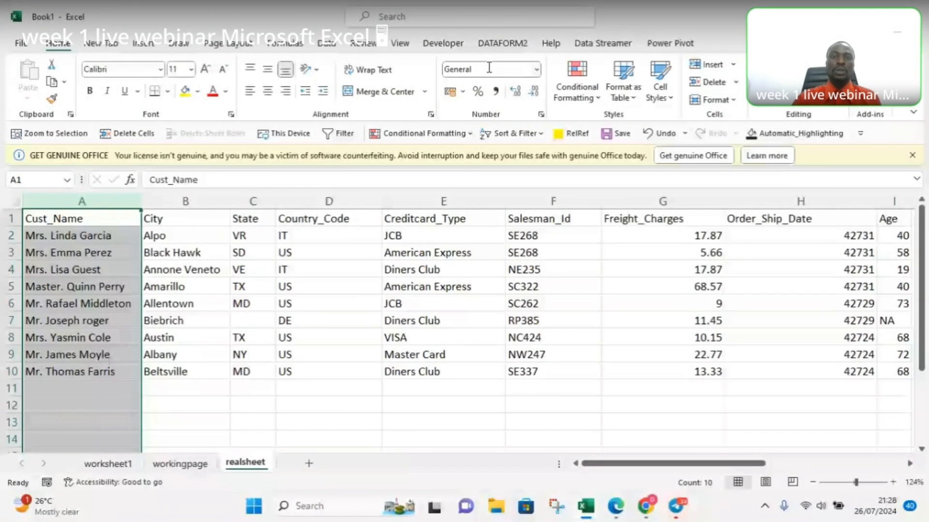
# Step: Format the Cust_Name column as Text
pyautogui.click(536, 71)
pyautogui.moveTo(579, 164); pyautogui.dragTo(583, 214)
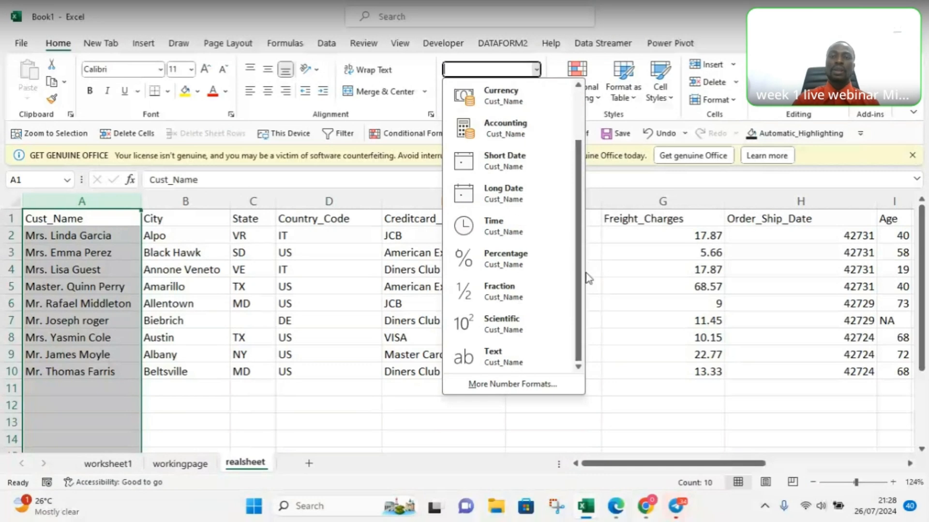
pyautogui.click(501, 355)
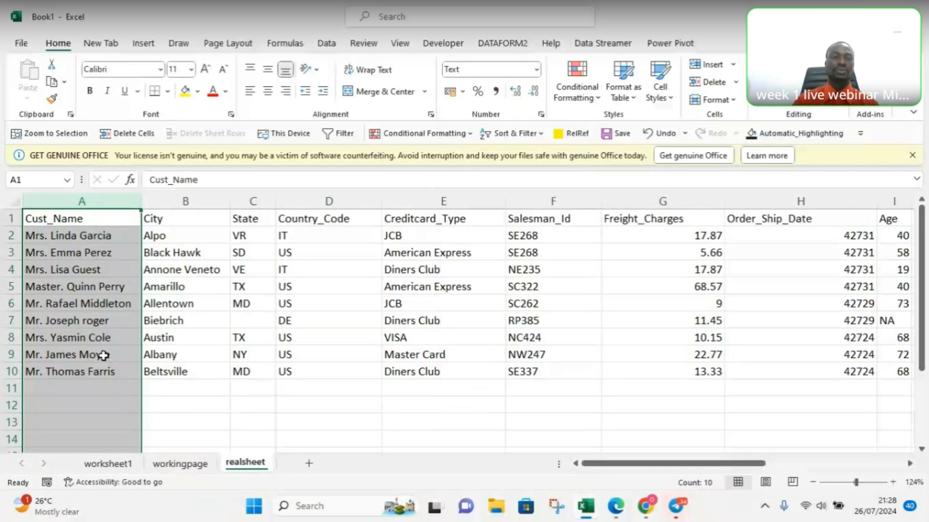
# Step: Check the number formats of the City, State, Country_Code, Creditcard_Type and Salesman_Id columns one by one
pyautogui.click(192, 197)
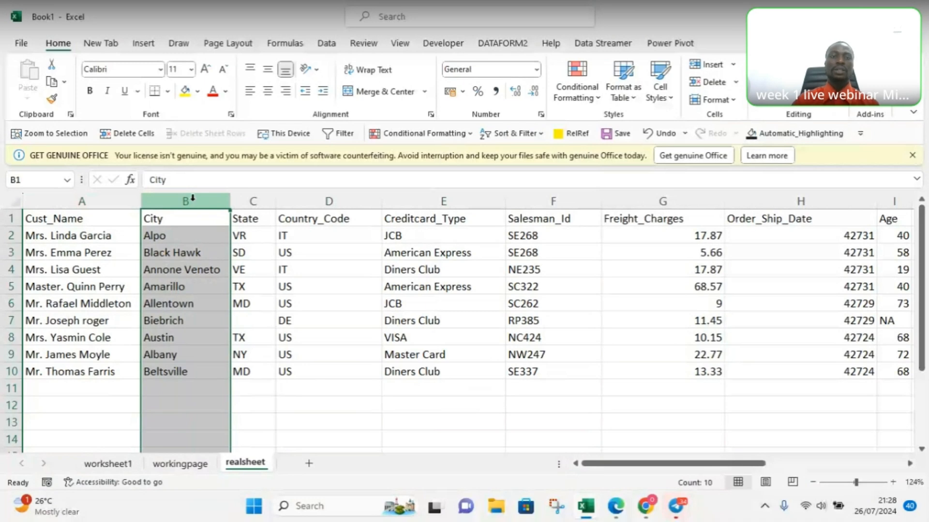
pyautogui.click(259, 196)
pyautogui.click(318, 196)
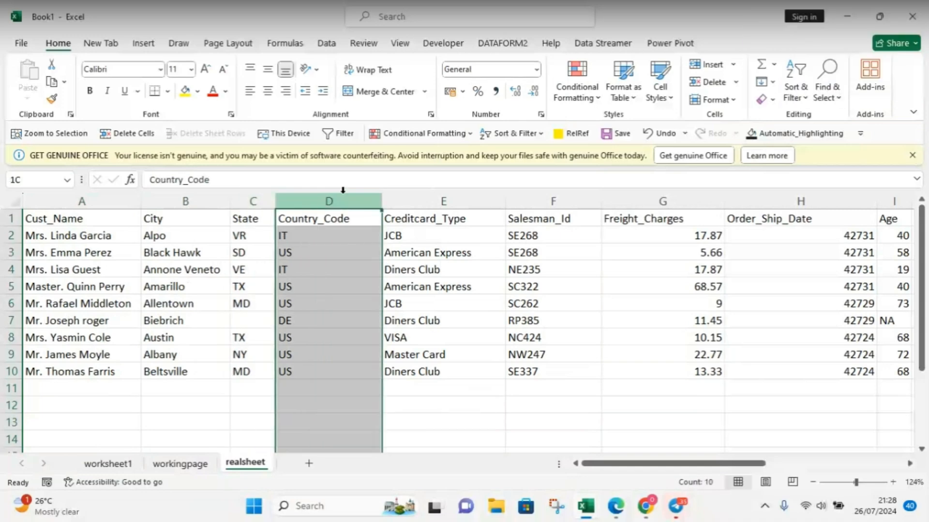
pyautogui.click(435, 200)
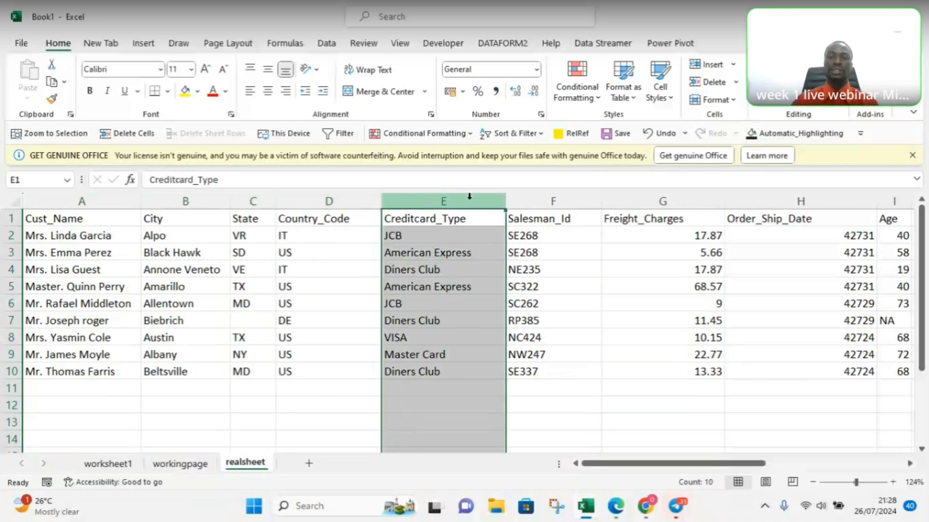
pyautogui.click(538, 201)
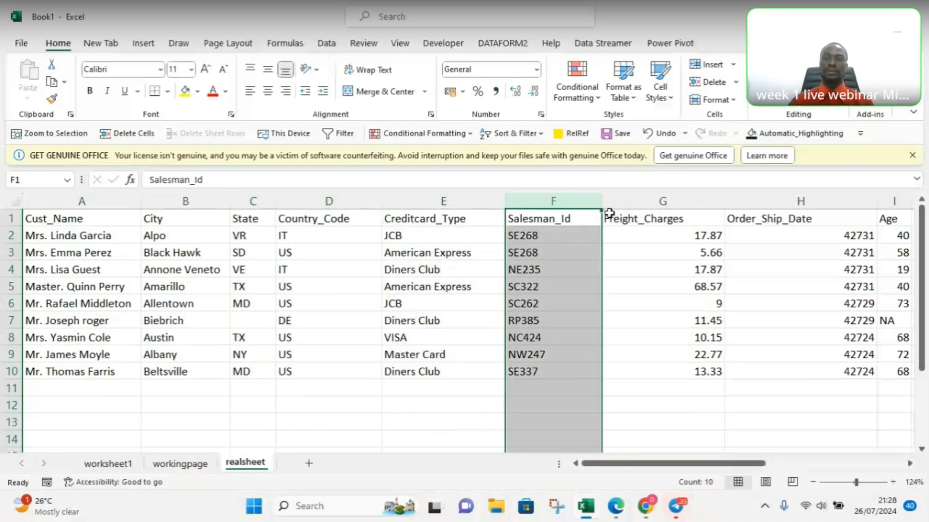
# Step: Try the Number format on the Freight_Charges column, and undo it
pyautogui.click(658, 196)
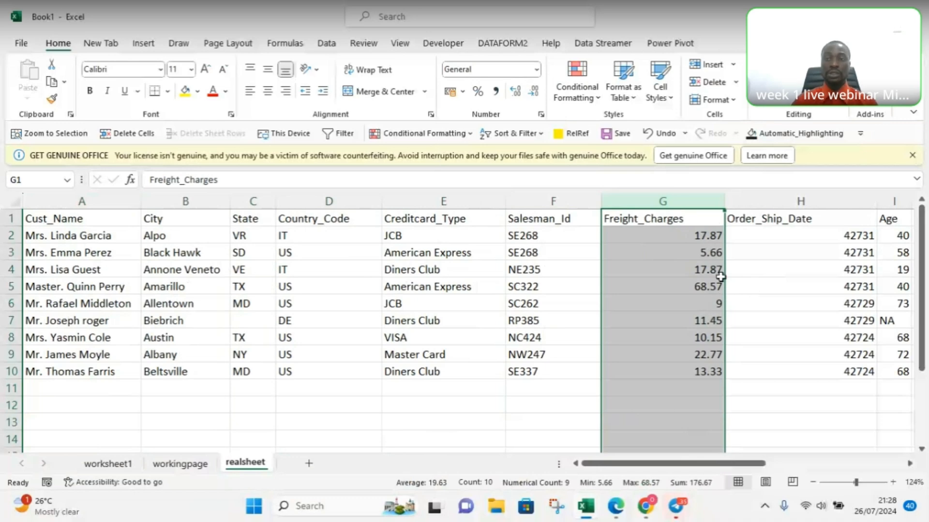
pyautogui.click(536, 70)
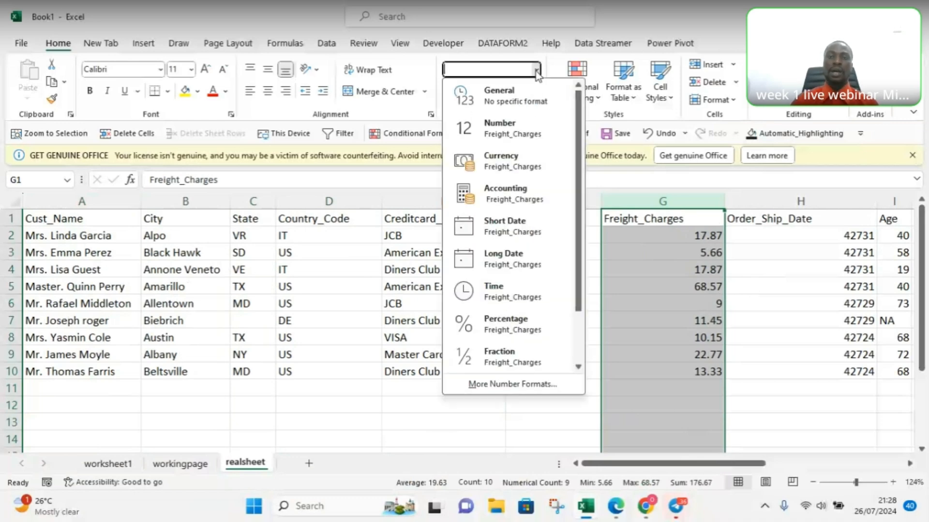
pyautogui.click(501, 135)
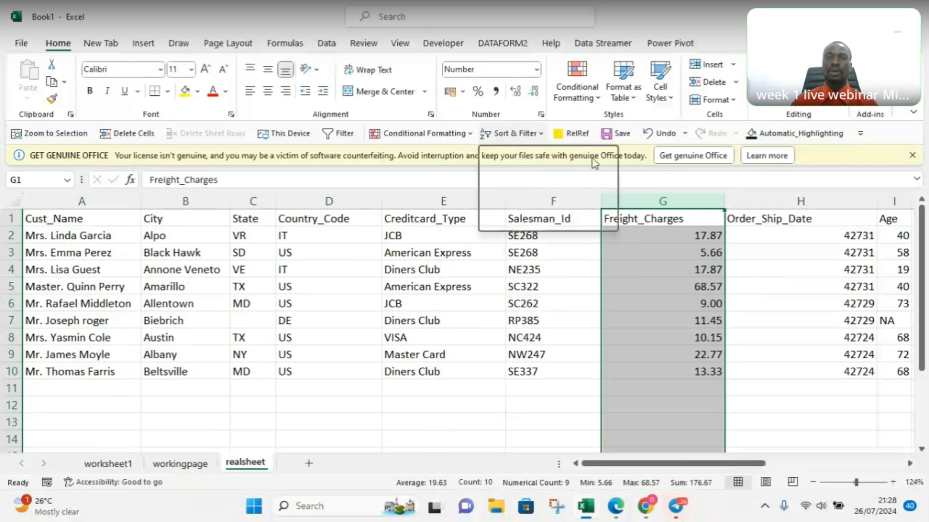
pyautogui.click(769, 390)
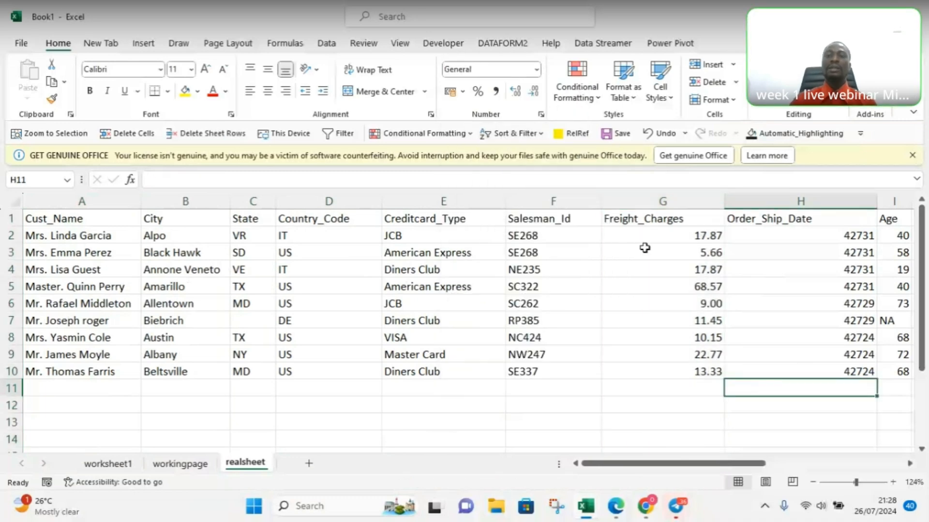
pyautogui.click(648, 201)
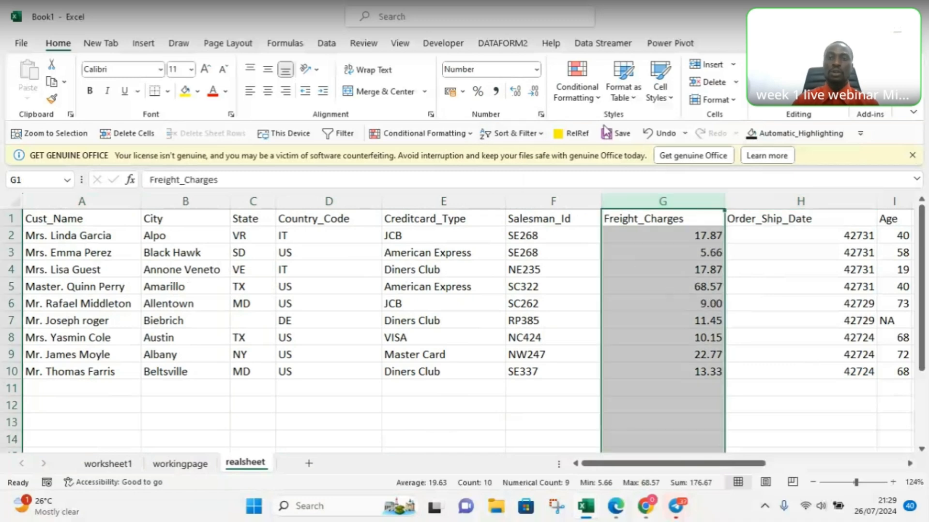
pyautogui.click(648, 136)
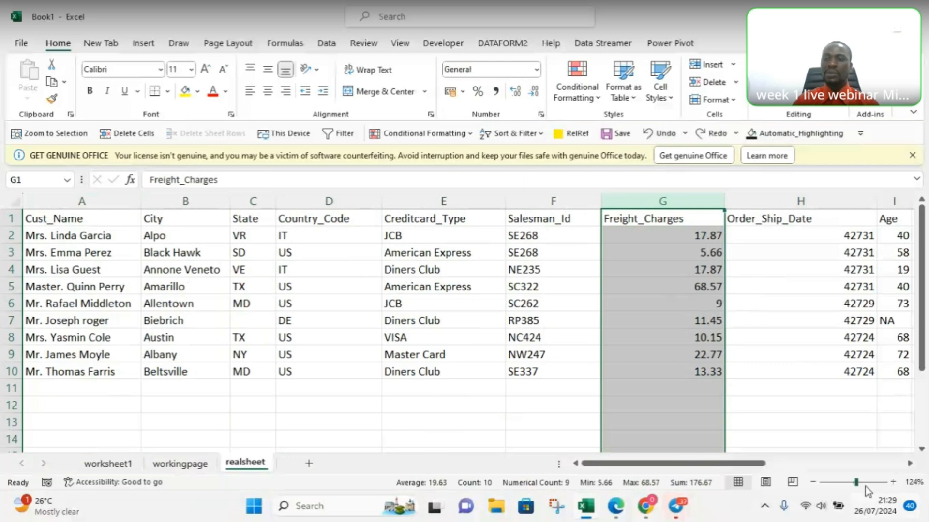
# Step: Apply the Number format to the Freight_Charges column with the sheet enlarged to 148%
pyautogui.moveTo(858, 481); pyautogui.dragTo(860, 481)
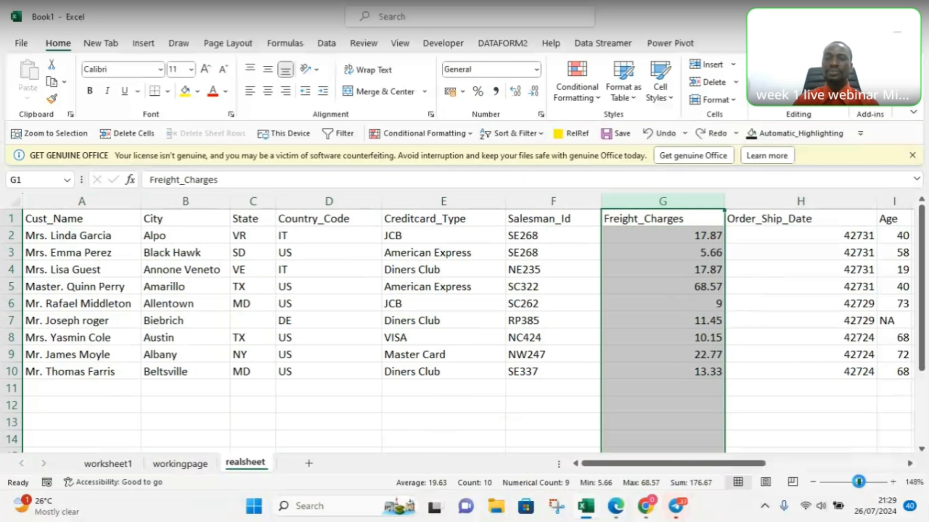
pyautogui.moveTo(698, 468); pyautogui.dragTo(745, 467)
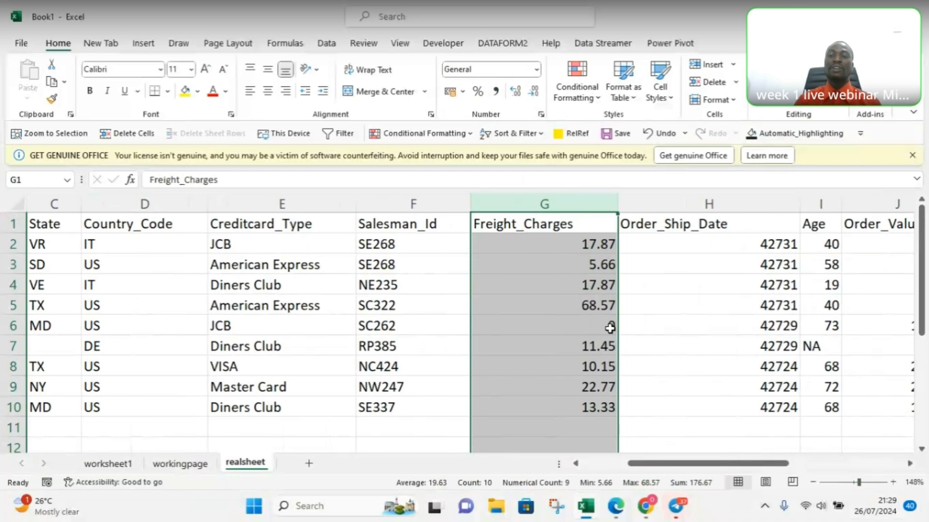
pyautogui.click(536, 70)
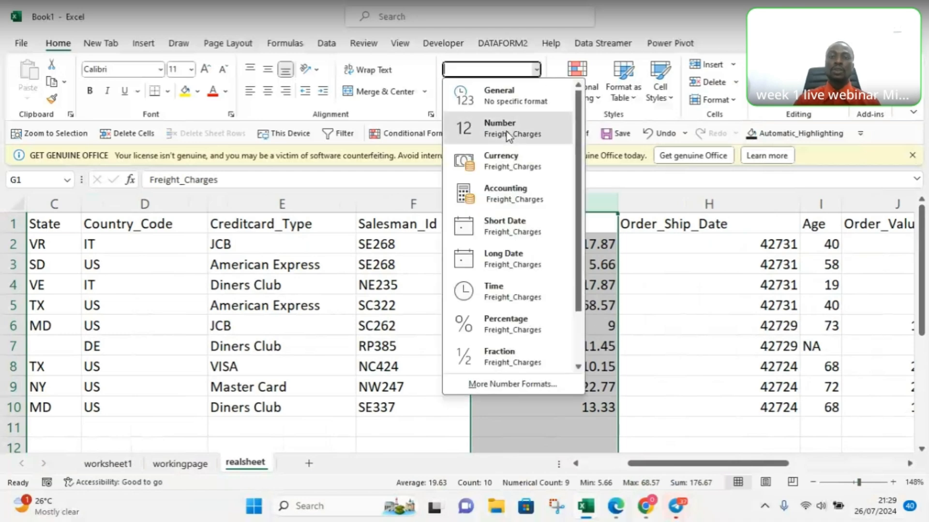
pyautogui.click(509, 138)
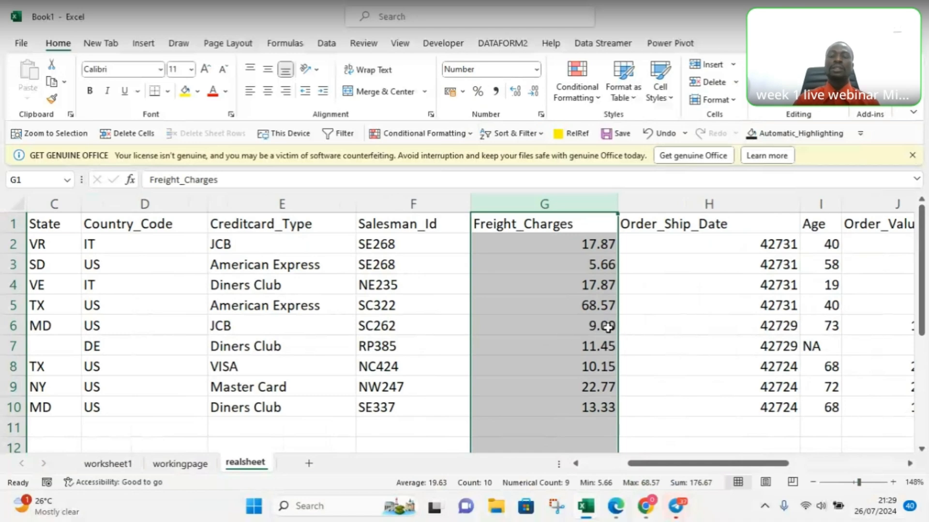
# Step: Apply the Currency format to cell H6 in the Order_Ship_Date column
pyautogui.click(654, 328)
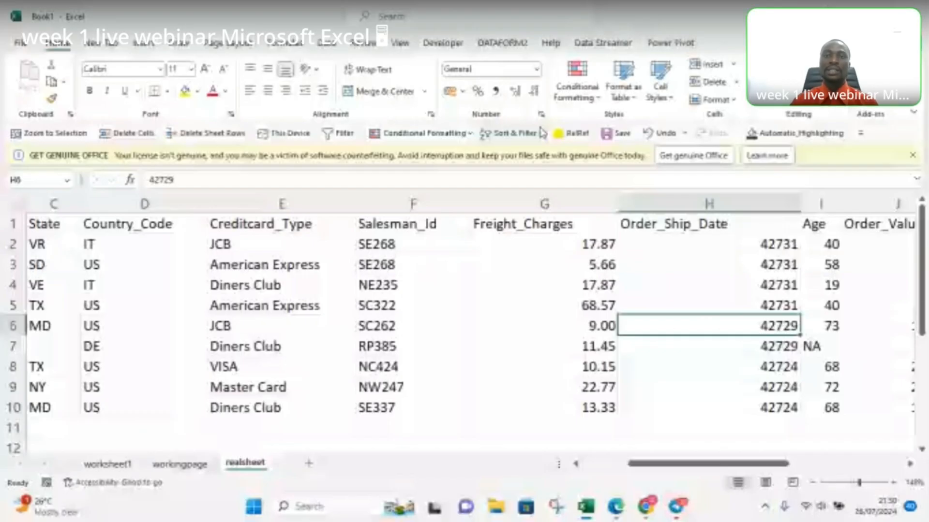
pyautogui.click(537, 69)
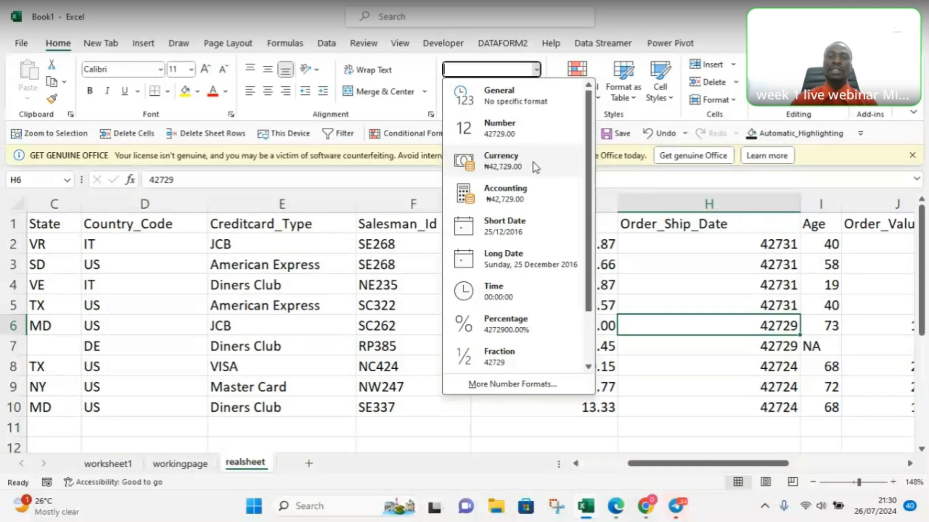
pyautogui.click(506, 164)
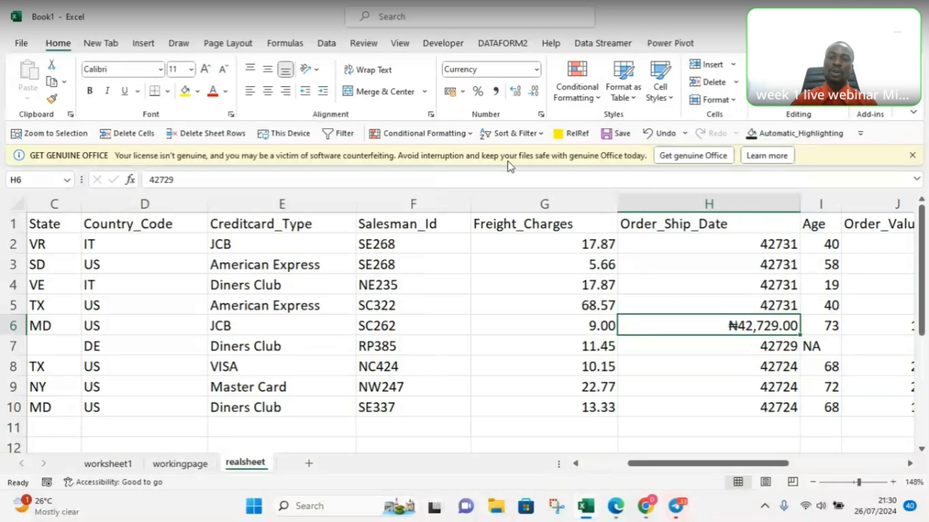
# Step: Apply the default Currency format to the entire Freight_Charges column
pyautogui.click(558, 203)
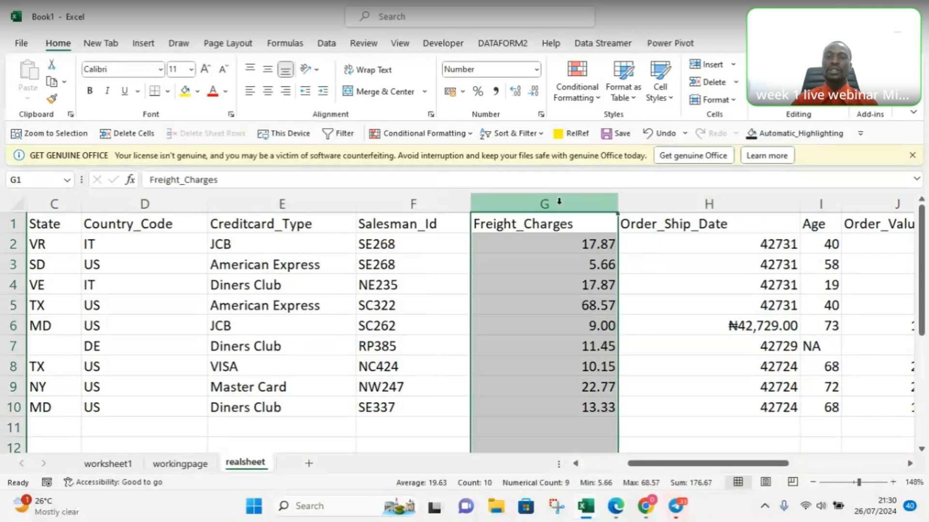
pyautogui.click(491, 70)
pyautogui.click(536, 71)
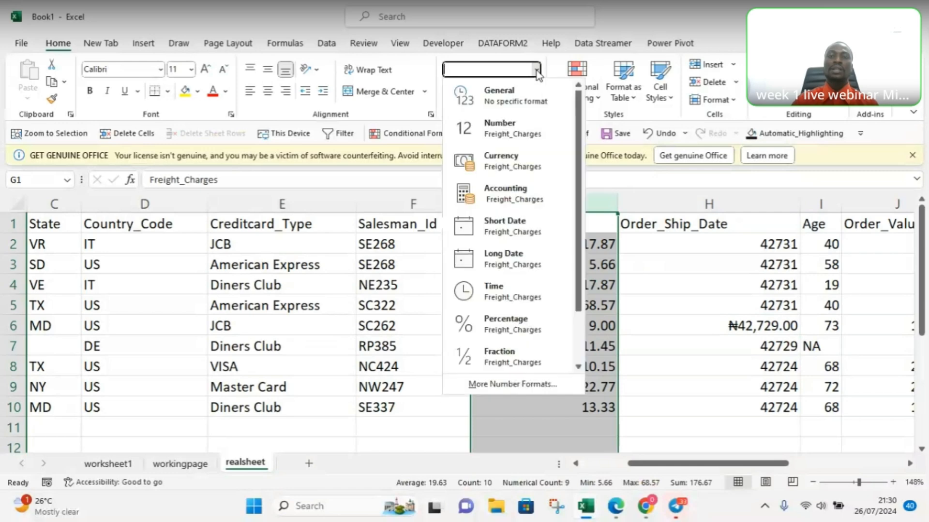
pyautogui.click(525, 162)
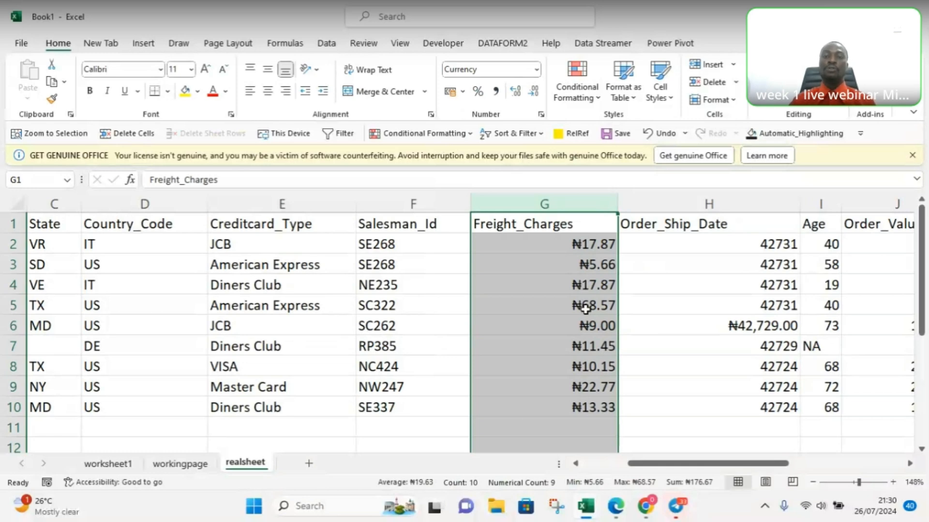
# Step: In the detailed number format settings for Freight_Charges, choose $ English (United States) as the currency symbol
pyautogui.click(536, 72)
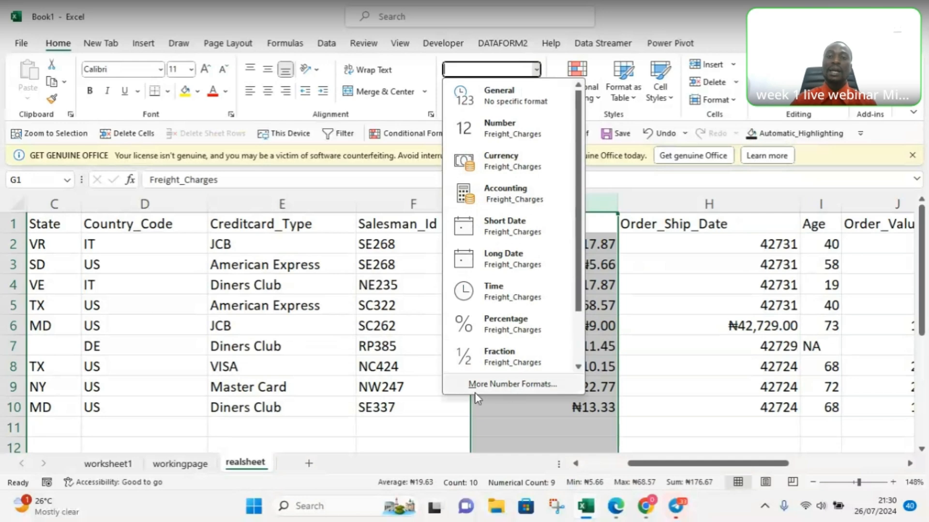
pyautogui.click(505, 385)
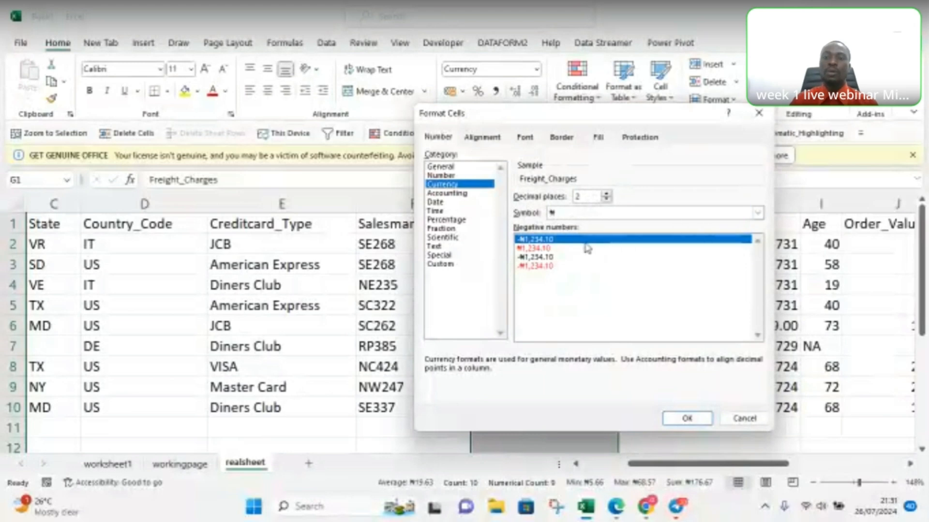
pyautogui.click(758, 213)
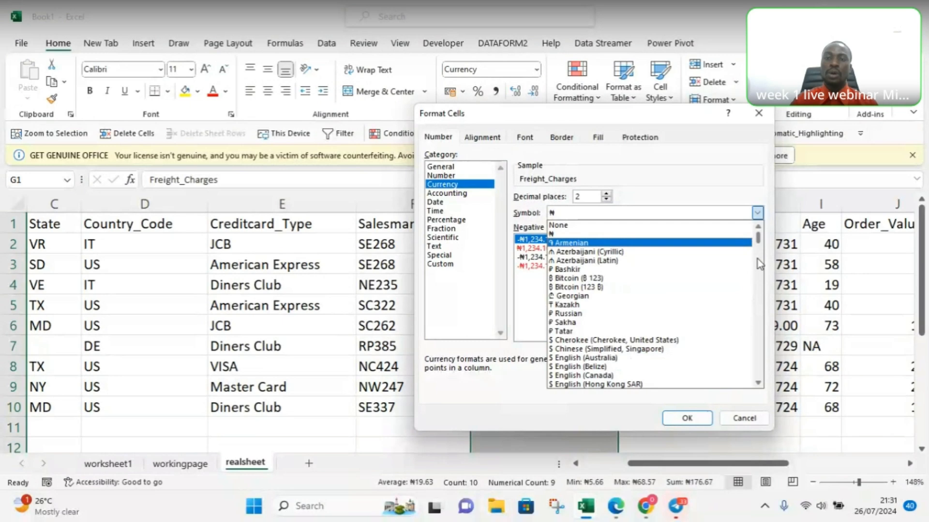
pyautogui.scroll(-6, 757, 260)
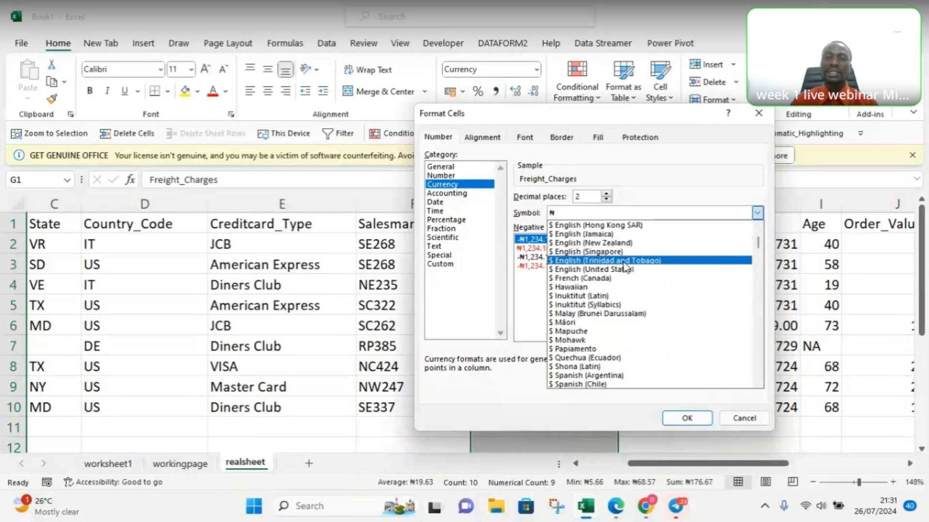
pyautogui.click(591, 270)
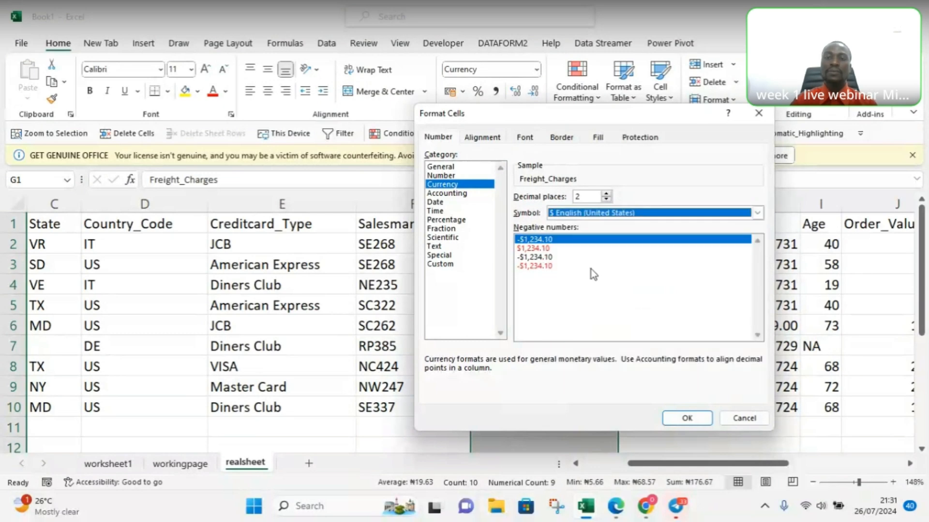
# Step: Try different numbers of decimal places, set them back to 2, and apply the dollar format to Freight_Charges
pyautogui.click(607, 195)
pyautogui.click(606, 195)
pyautogui.click(606, 195)
pyautogui.click(606, 195)
pyautogui.click(606, 199)
pyautogui.click(606, 200)
pyautogui.click(606, 199)
pyautogui.click(606, 199)
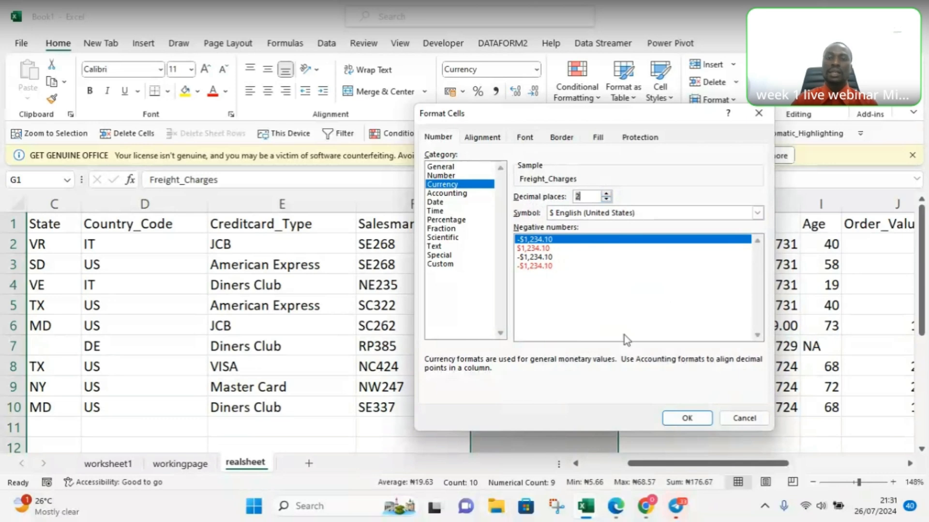
pyautogui.click(685, 417)
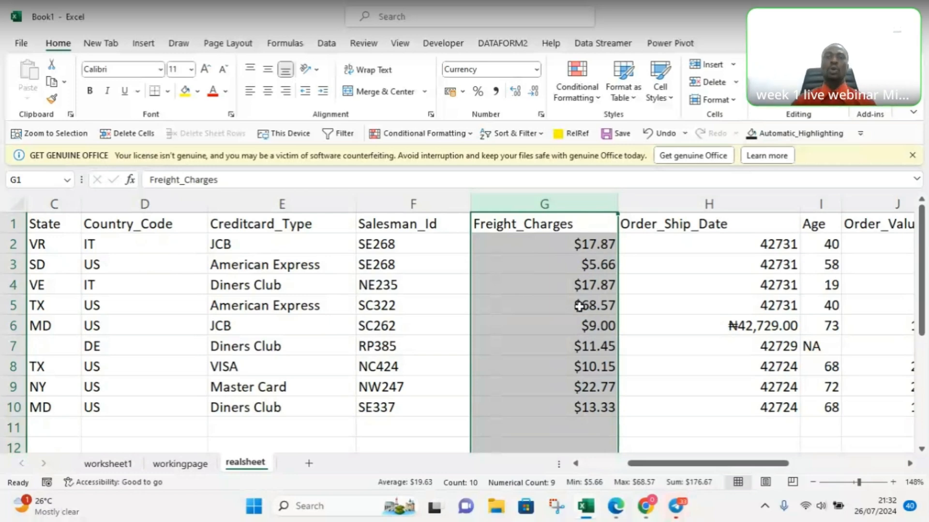
# Step: Check the number format of cell H5 and the Freight_Charges column, and deselect the column
pyautogui.click(682, 299)
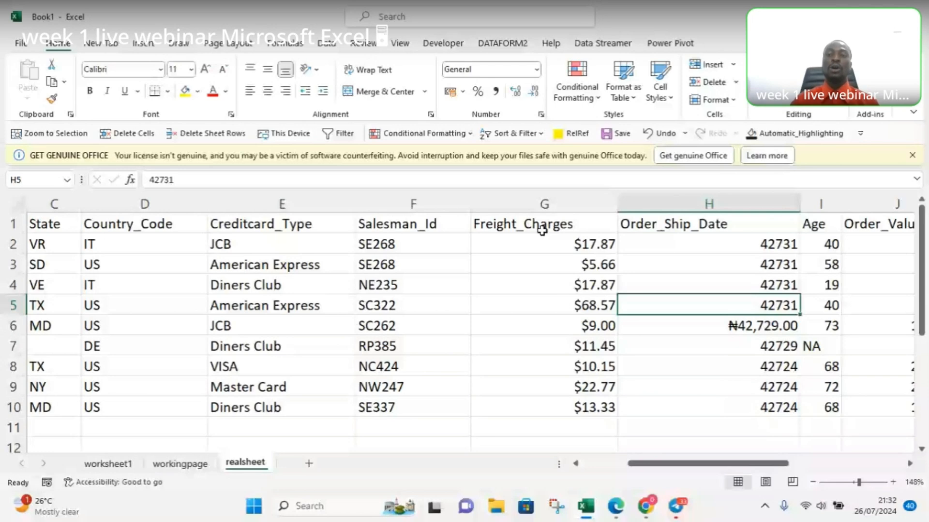
pyautogui.click(561, 199)
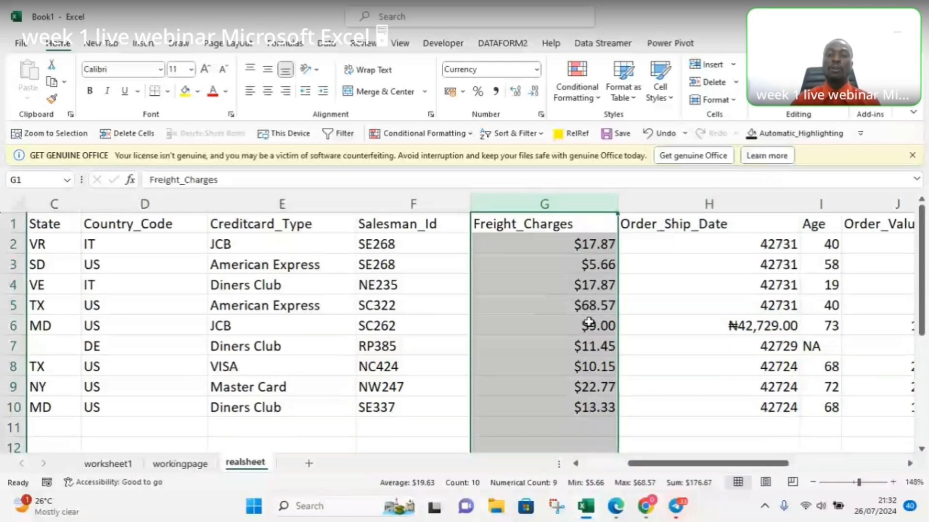
pyautogui.click(450, 418)
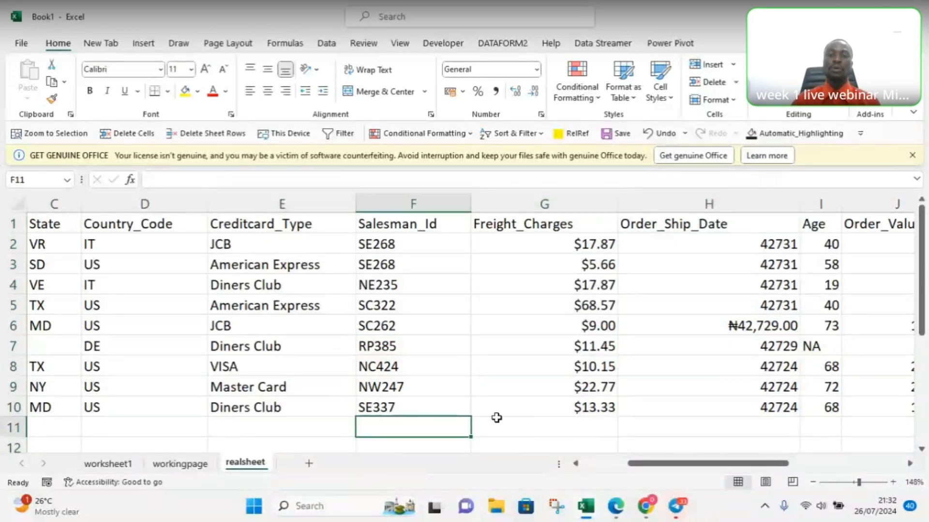
# Step: Enter the label TOTAL in cell F11, below the Salesman_Id values
pyautogui.write('tot')
pyautogui.press('BackSpace')
pyautogui.press('BackSpace')
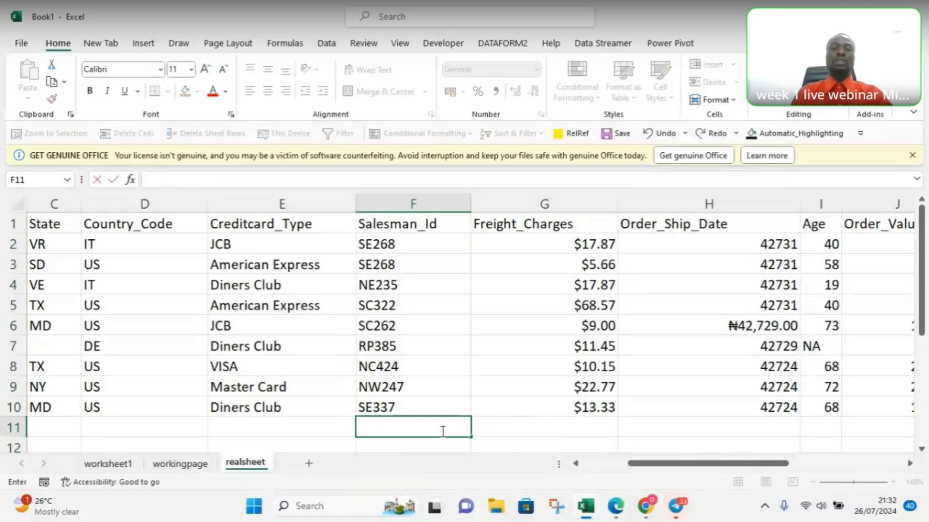
pyautogui.write('OTAL')
pyautogui.press('Tab')
# Step: Total the Freight_Charges values in cell G11 with a SUM formula over G2:G10
pyautogui.write('=su')
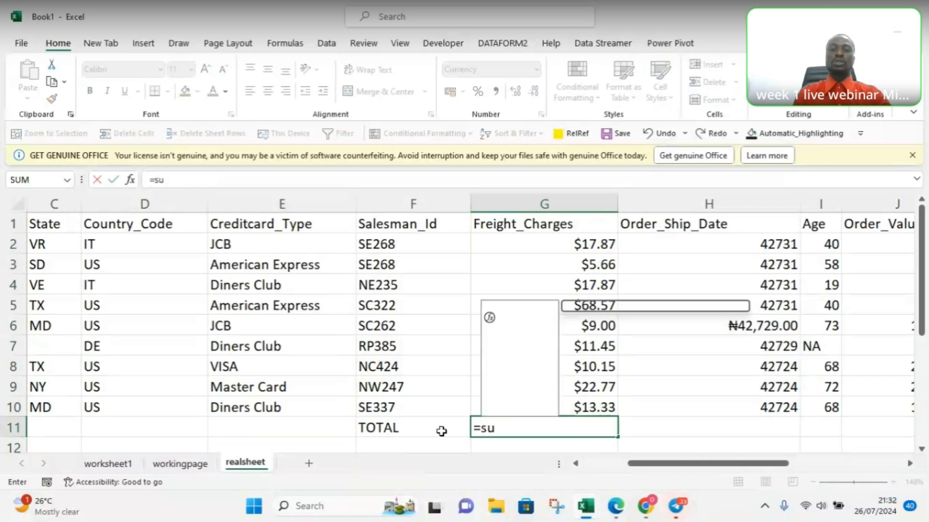
pyautogui.write('m(')
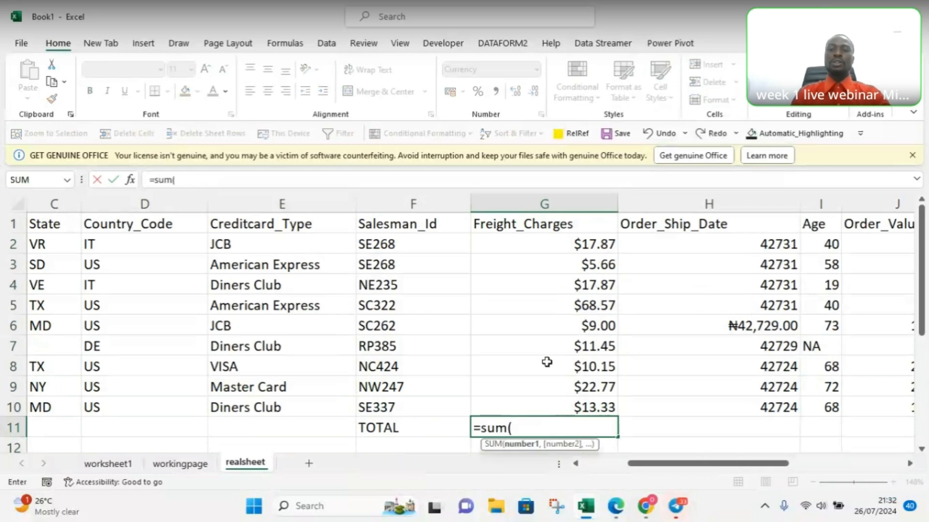
pyautogui.click(531, 244)
pyautogui.moveTo(531, 243); pyautogui.dragTo(534, 408)
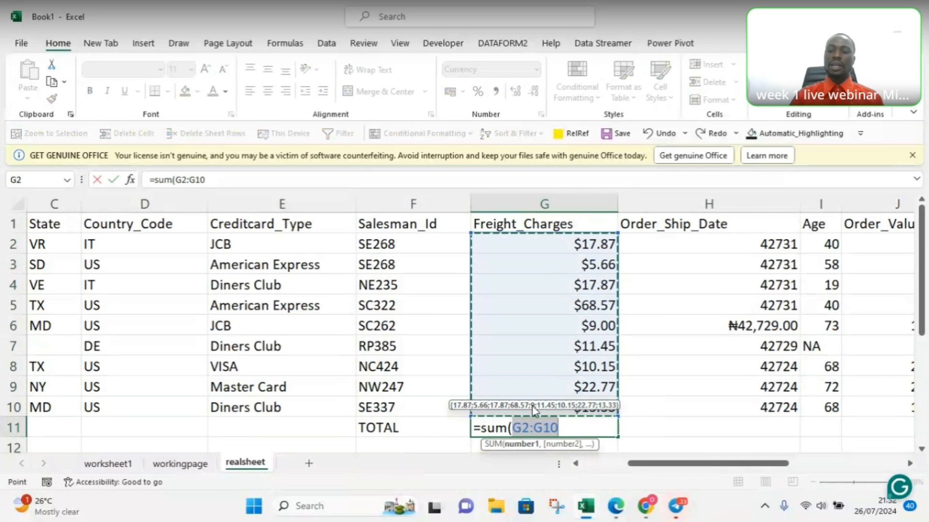
pyautogui.press('Return')
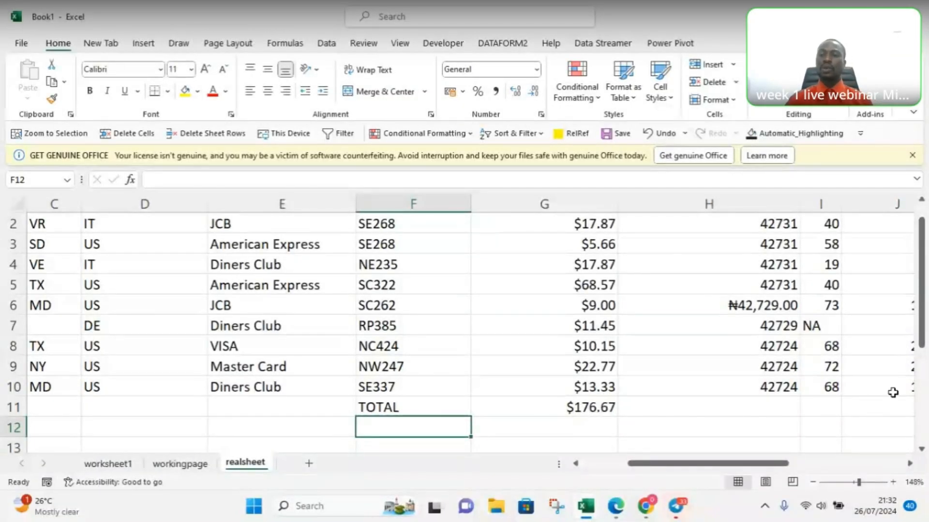
# Step: Apply the Short Date format to the entire Order_Ship_Date column
pyautogui.moveTo(922, 344); pyautogui.dragTo(921, 334)
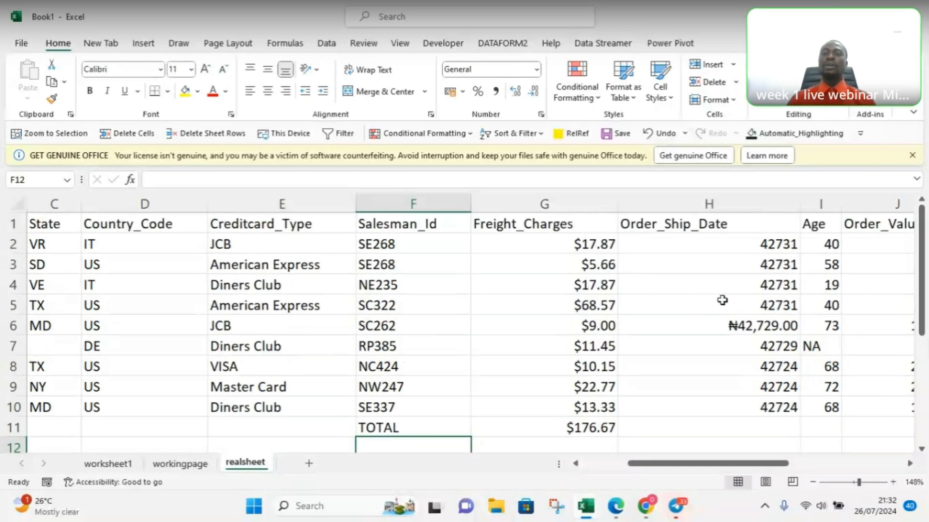
pyautogui.click(694, 227)
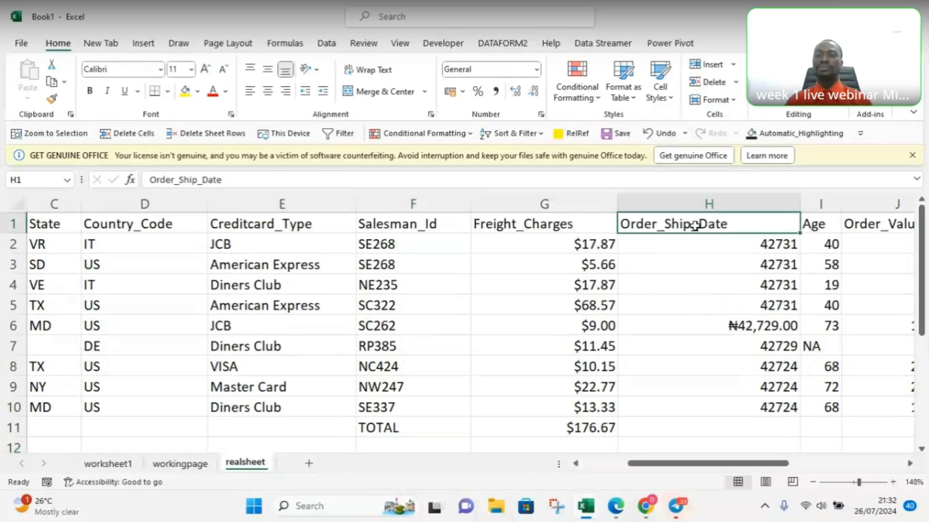
pyautogui.click(708, 204)
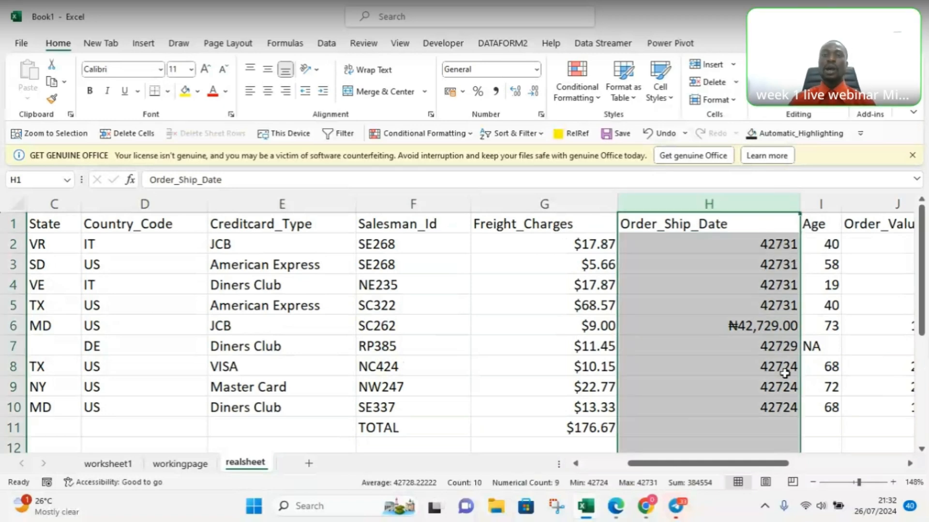
pyautogui.click(537, 71)
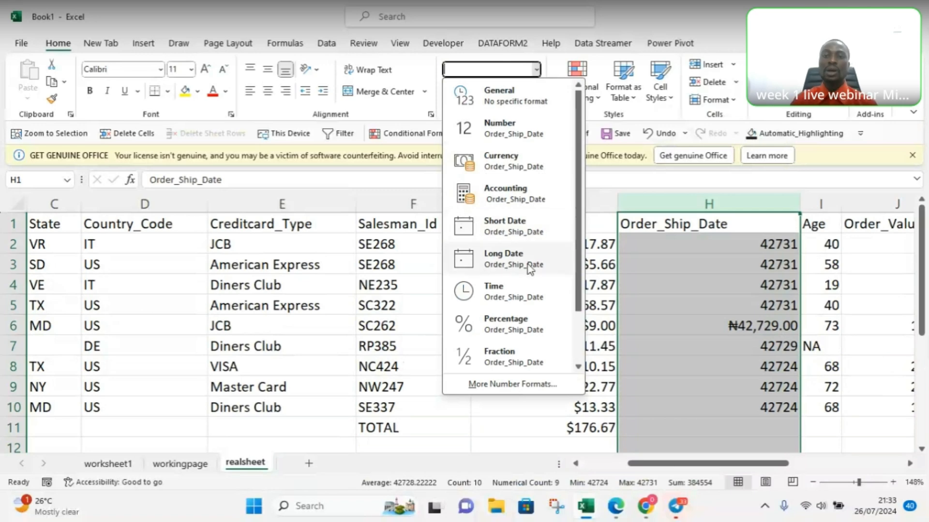
pyautogui.click(528, 233)
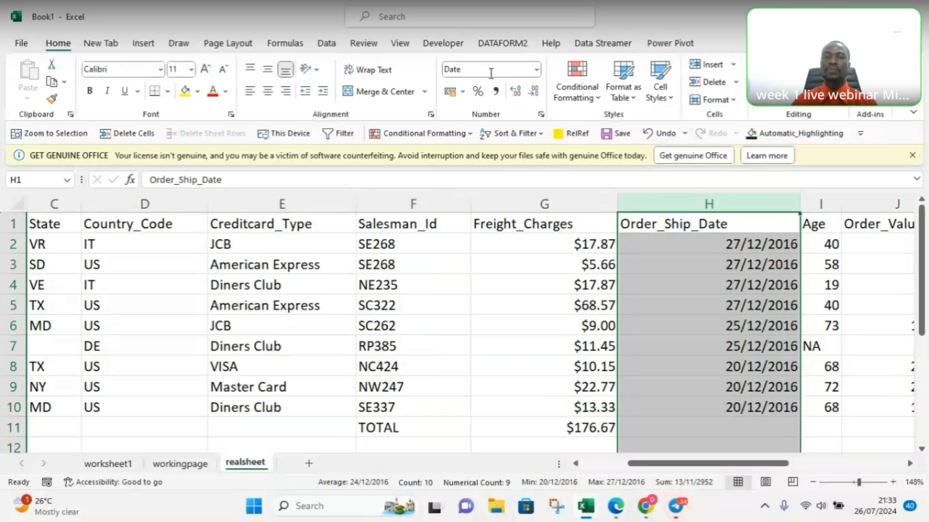
# Step: Try the Long Date format on Order_Ship_Date, followed by the detailed date type "Wednesday, March 14, 2012"
pyautogui.click(537, 71)
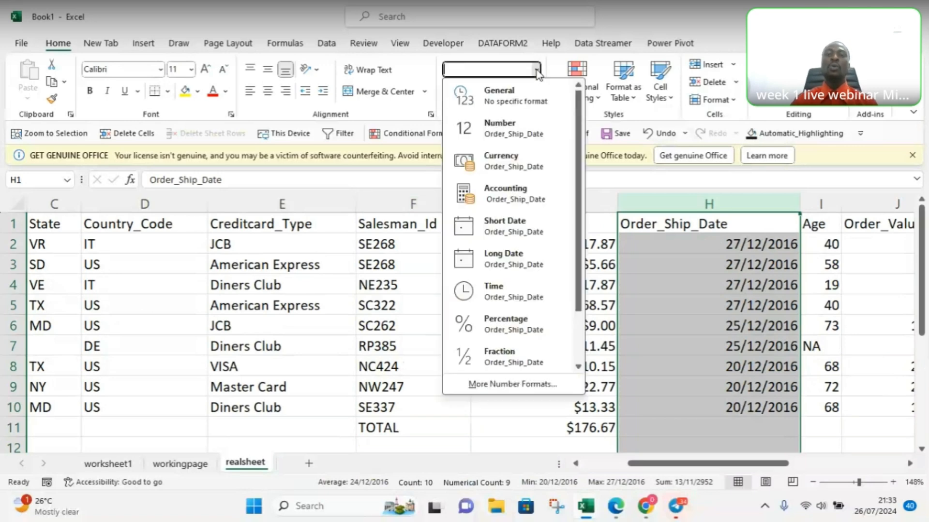
pyautogui.click(498, 266)
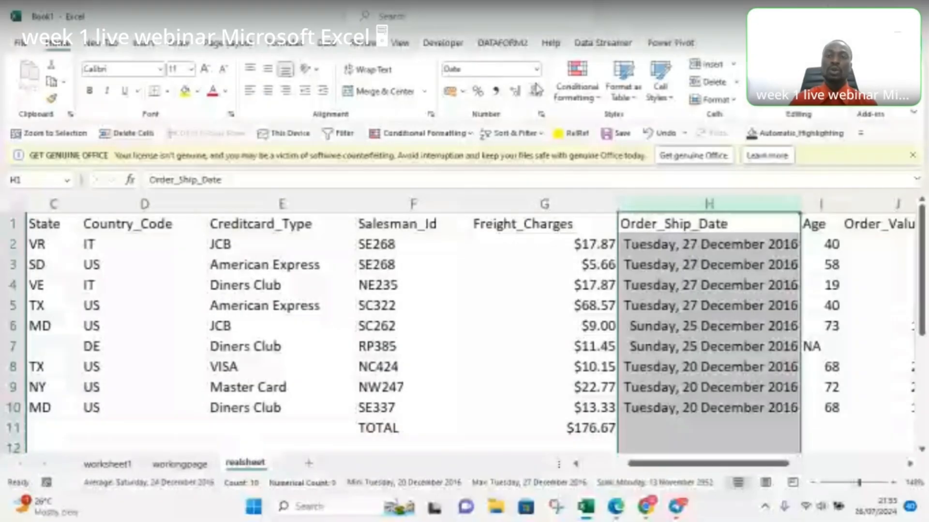
pyautogui.click(541, 115)
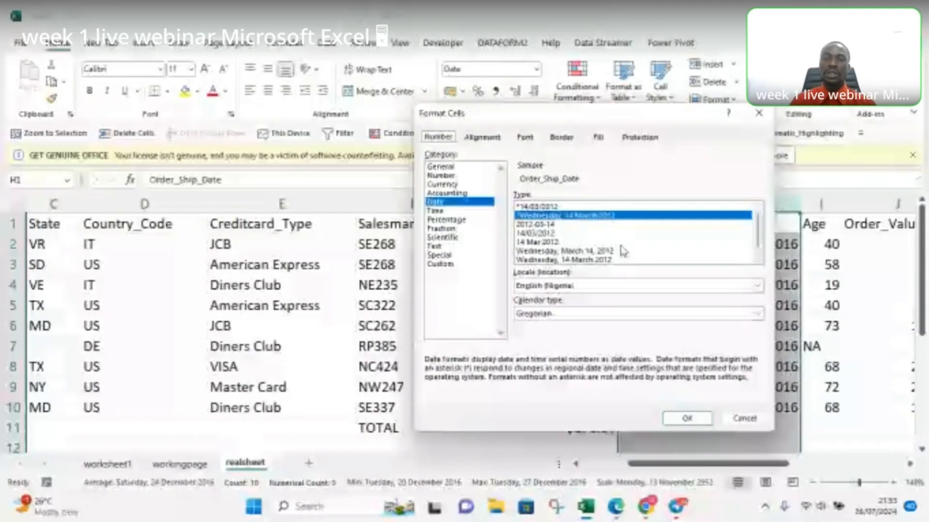
pyautogui.click(758, 249)
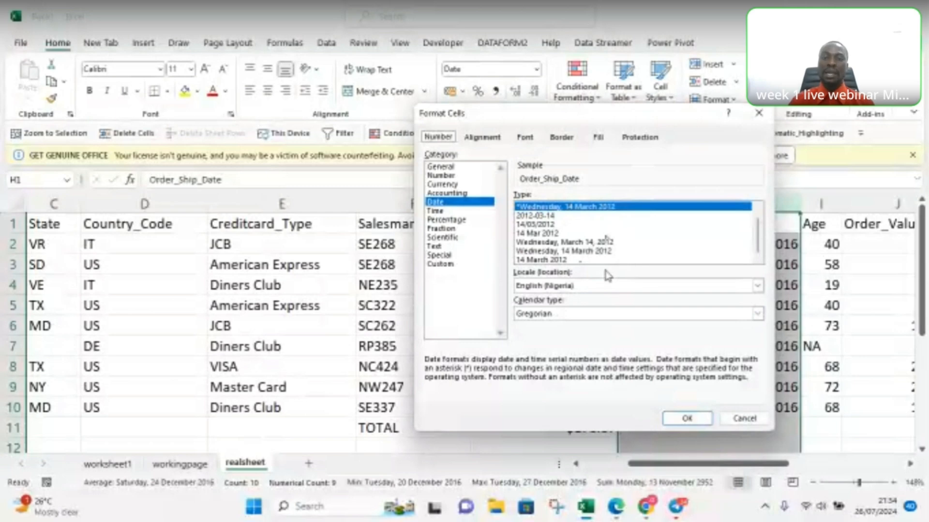
pyautogui.click(584, 243)
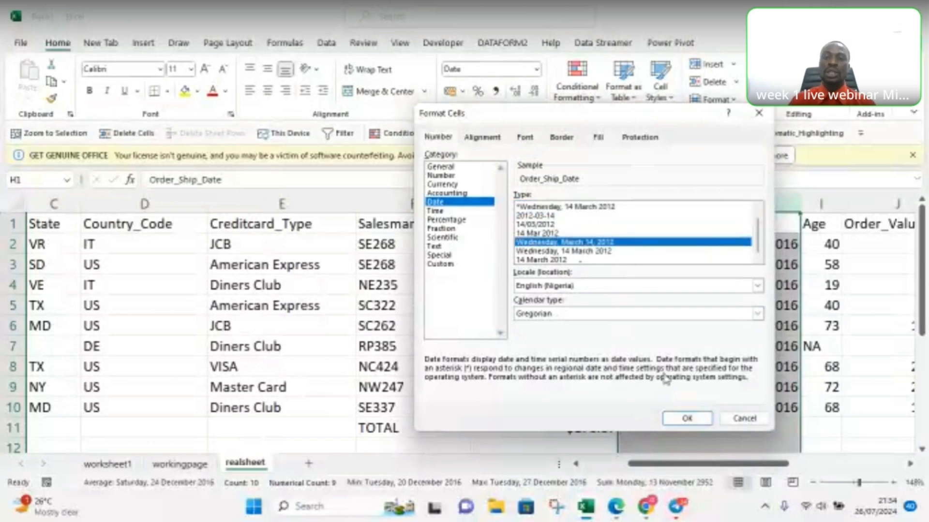
pyautogui.click(685, 422)
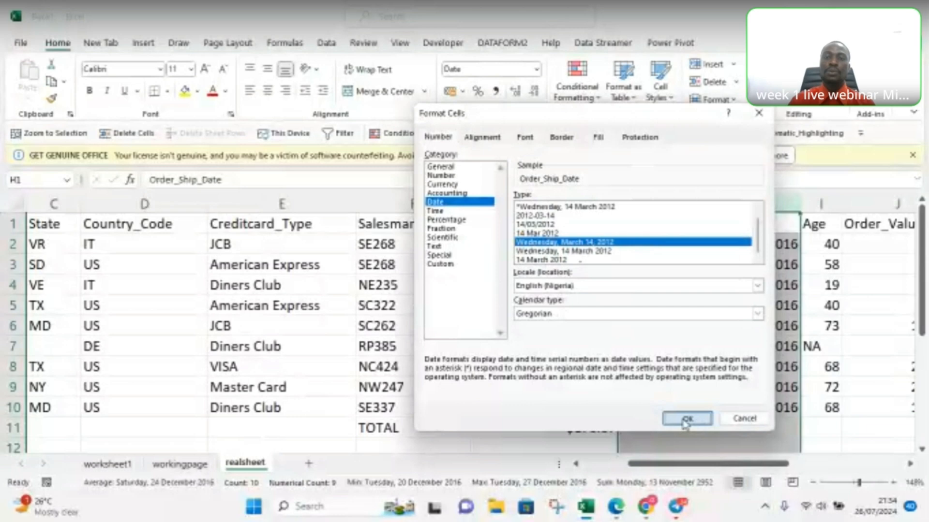
pyautogui.click(686, 419)
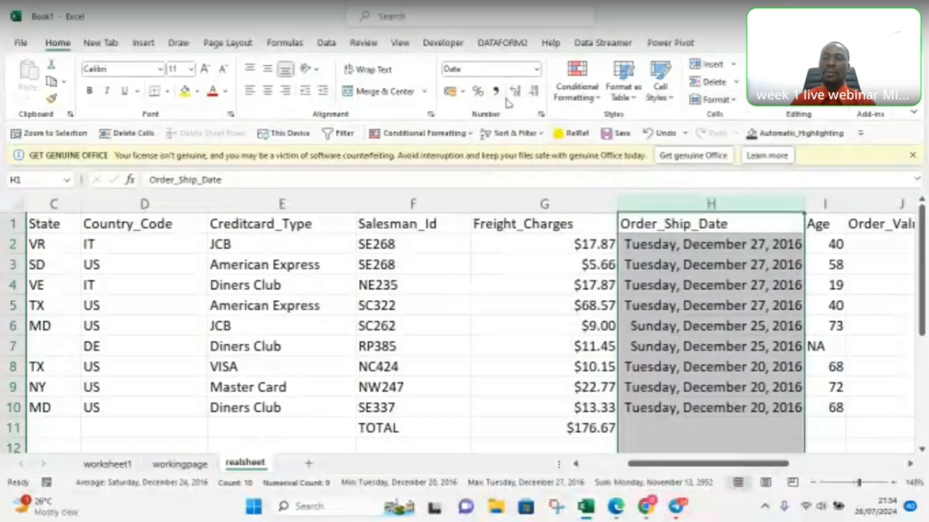
# Step: Return Order_Ship_Date to Short Date and change its date type to 2012-03-14 in the detailed format settings
pyautogui.click(538, 70)
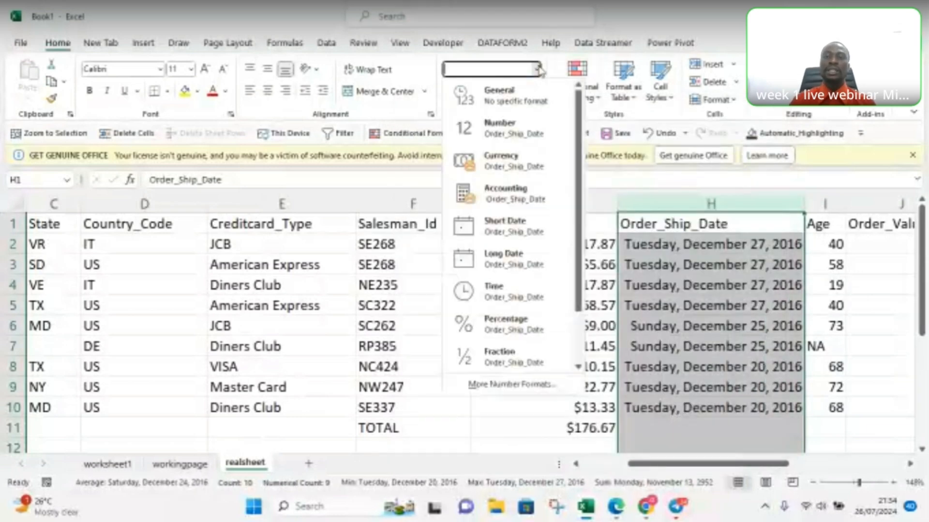
pyautogui.click(517, 235)
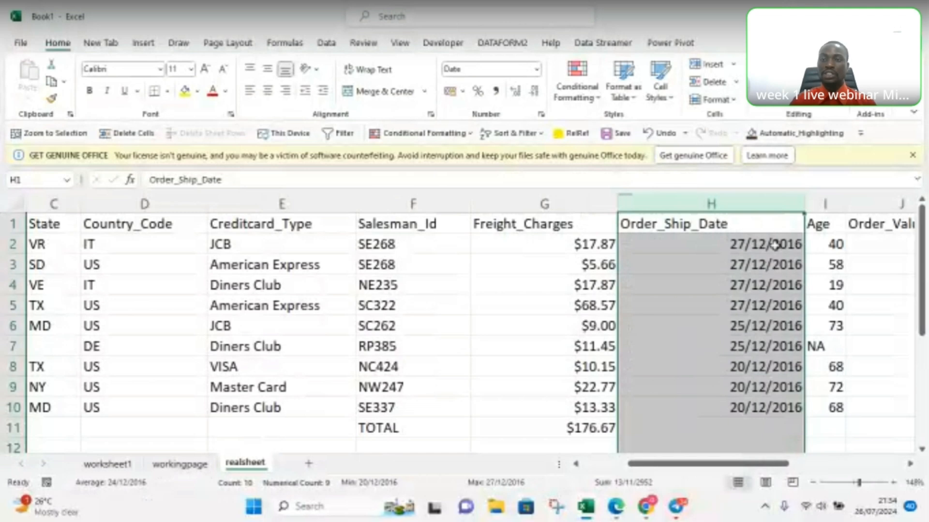
pyautogui.click(541, 115)
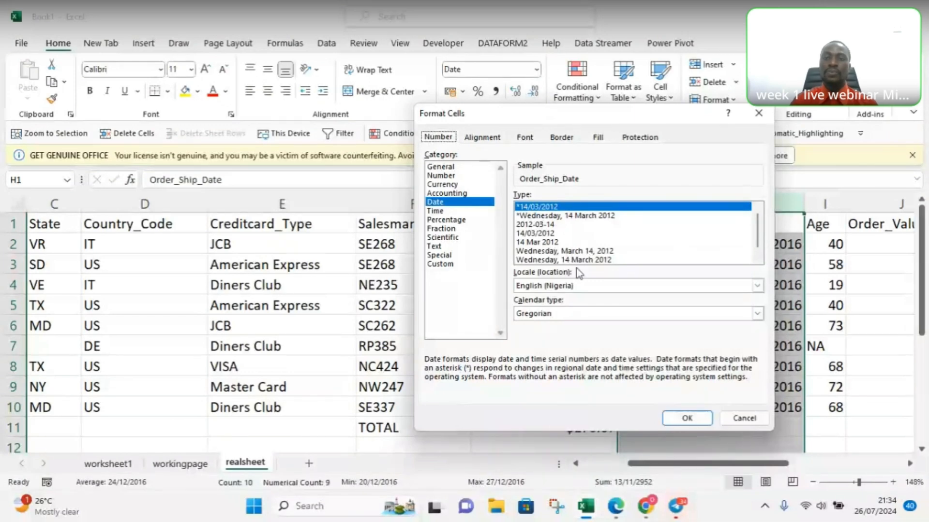
pyautogui.click(529, 225)
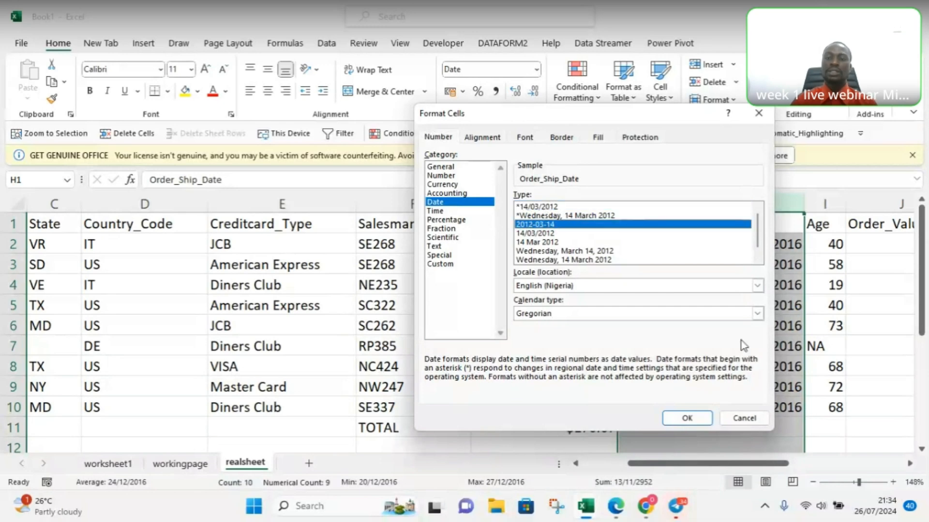
pyautogui.click(686, 419)
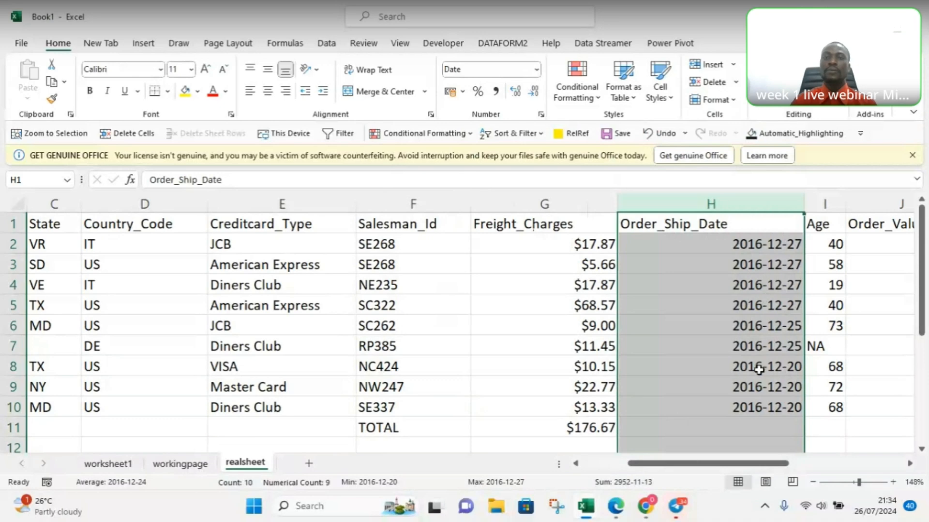
# Step: Give Order_Ship_Date the custom number format yy-mm-dd;@, based on the existing yyyy-mm-dd;@ code, and deselect the column
pyautogui.click(540, 114)
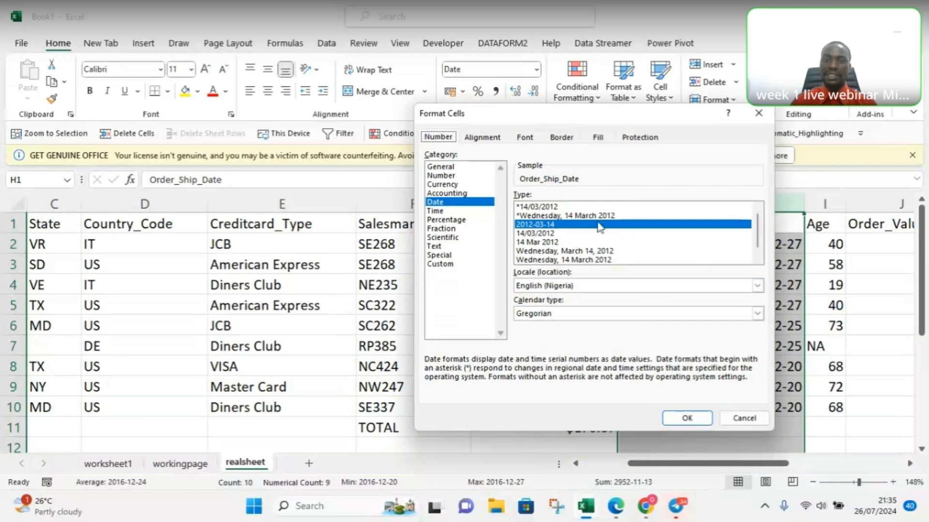
pyautogui.click(447, 264)
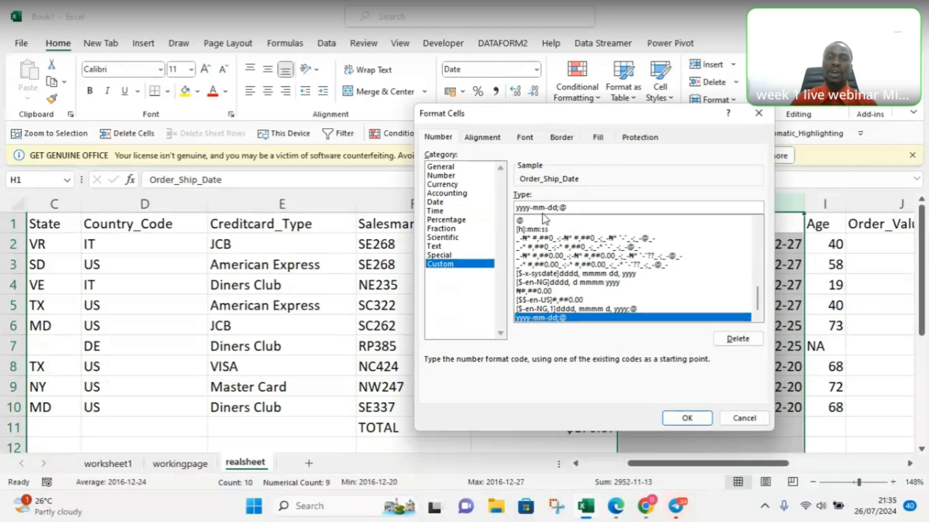
pyautogui.click(536, 309)
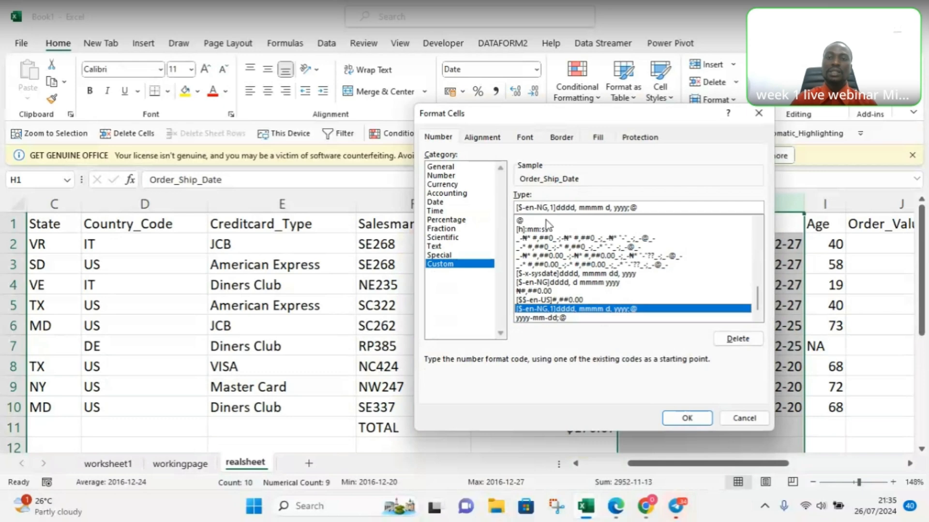
pyautogui.click(533, 318)
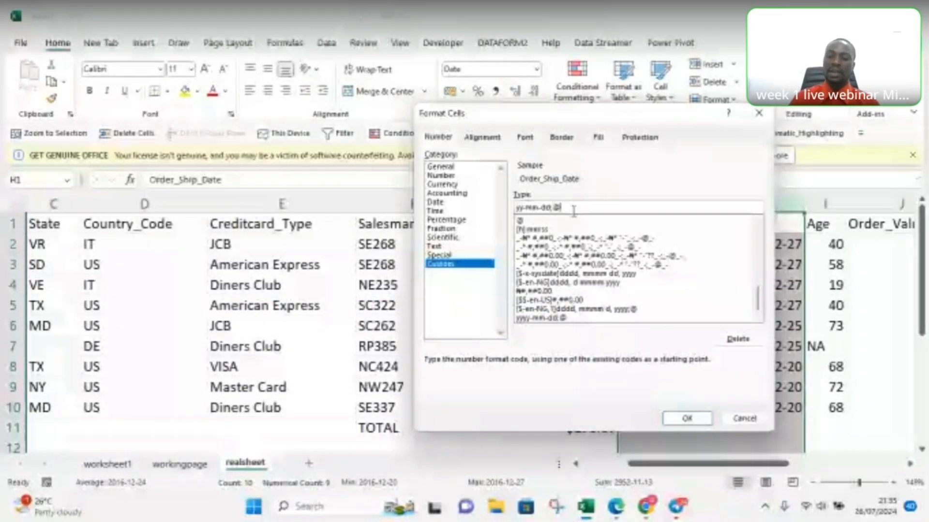
pyautogui.click(541, 208)
pyautogui.press('BackSpace')
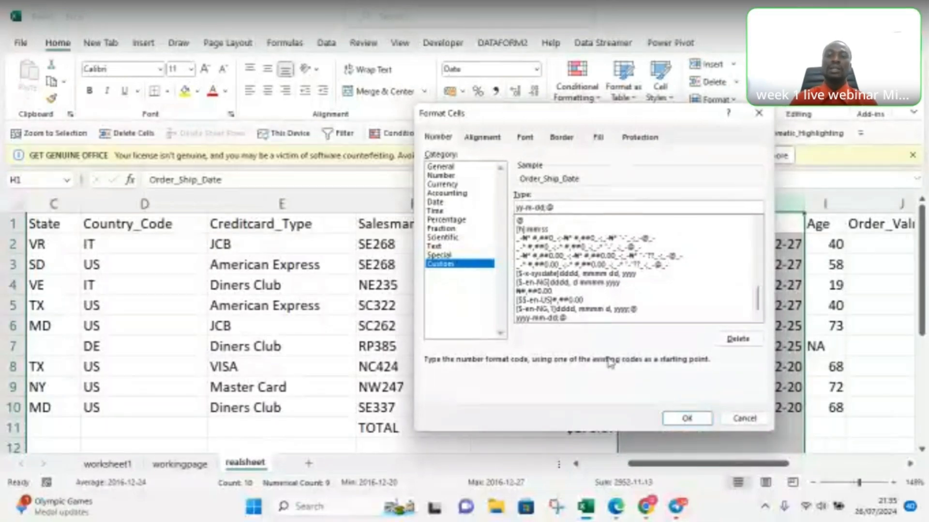
pyautogui.click(676, 423)
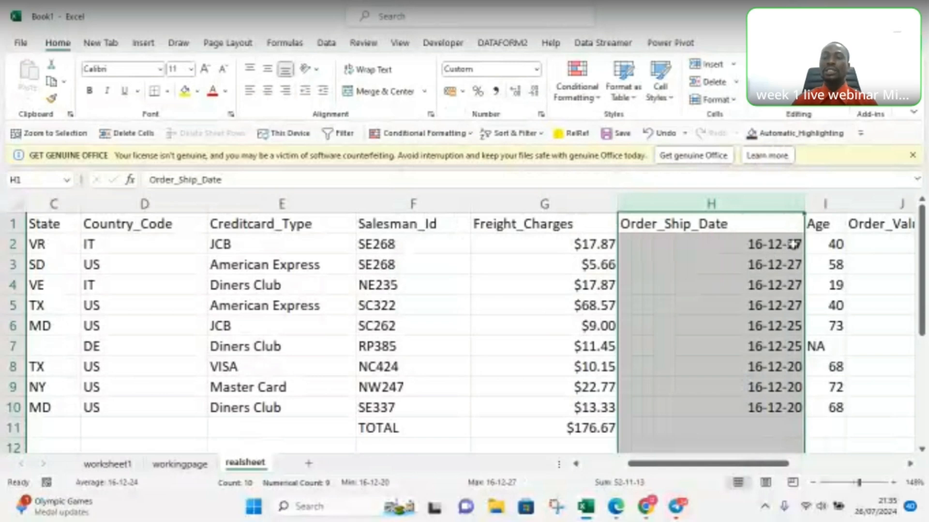
pyautogui.click(678, 284)
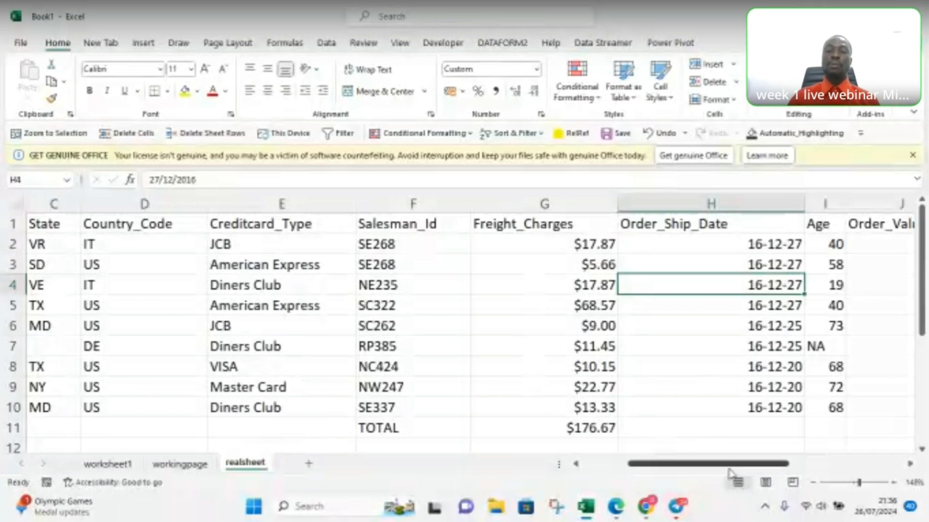
# Step: Apply the Number format to the entire Age column and reduce it to zero decimal places
pyautogui.moveTo(691, 465); pyautogui.dragTo(702, 466)
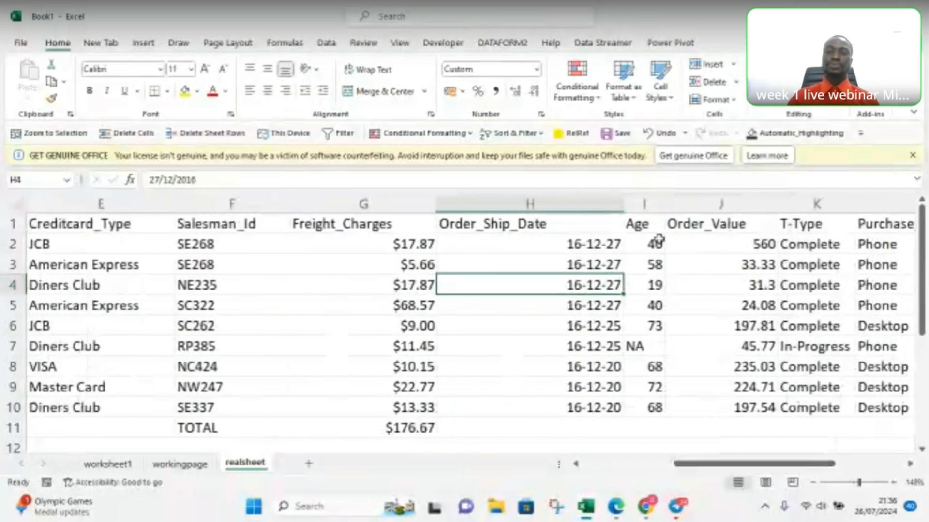
pyautogui.click(648, 203)
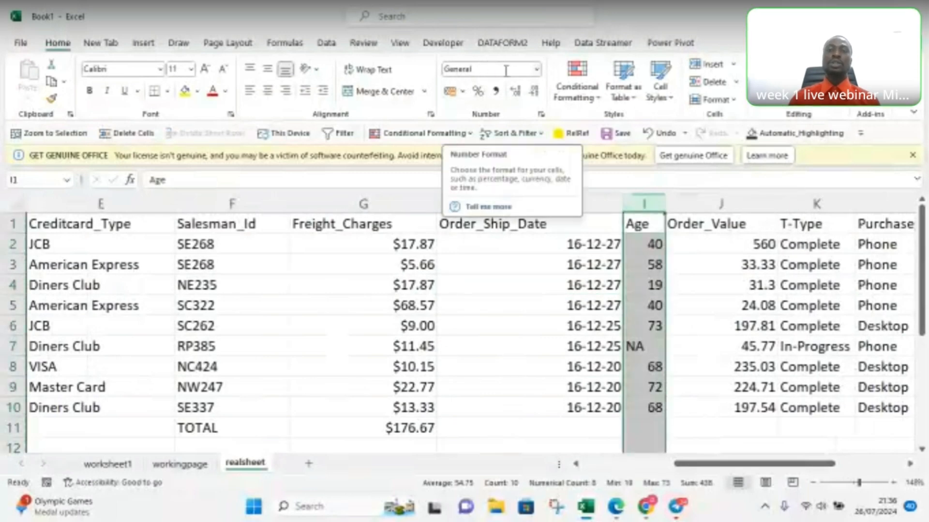
pyautogui.click(538, 72)
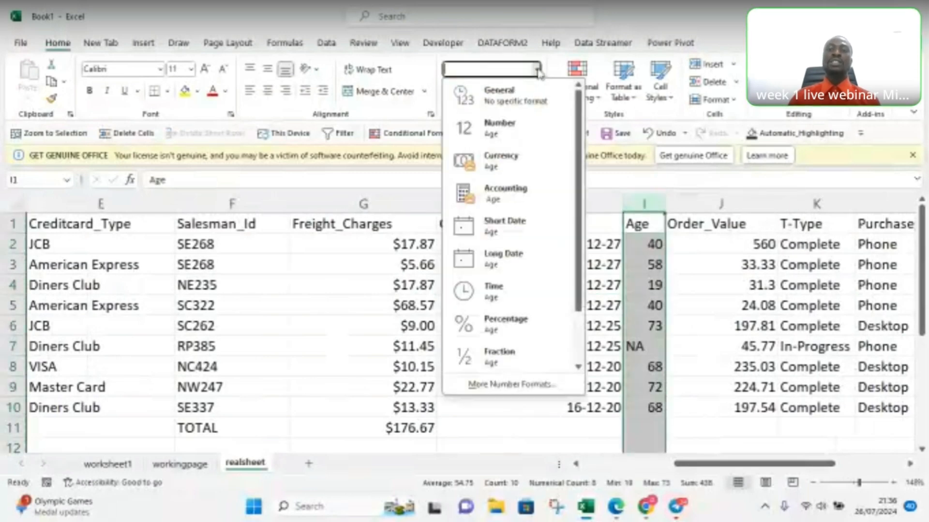
pyautogui.click(508, 135)
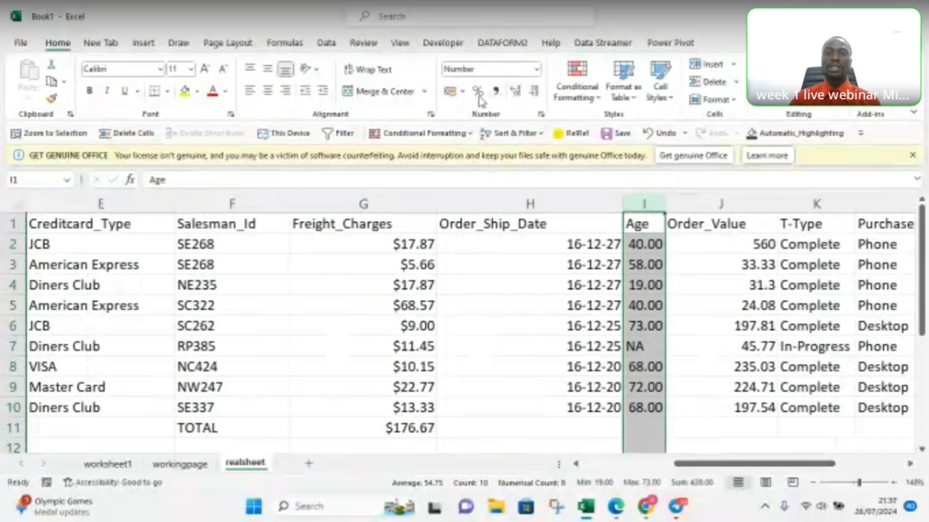
pyautogui.click(534, 92)
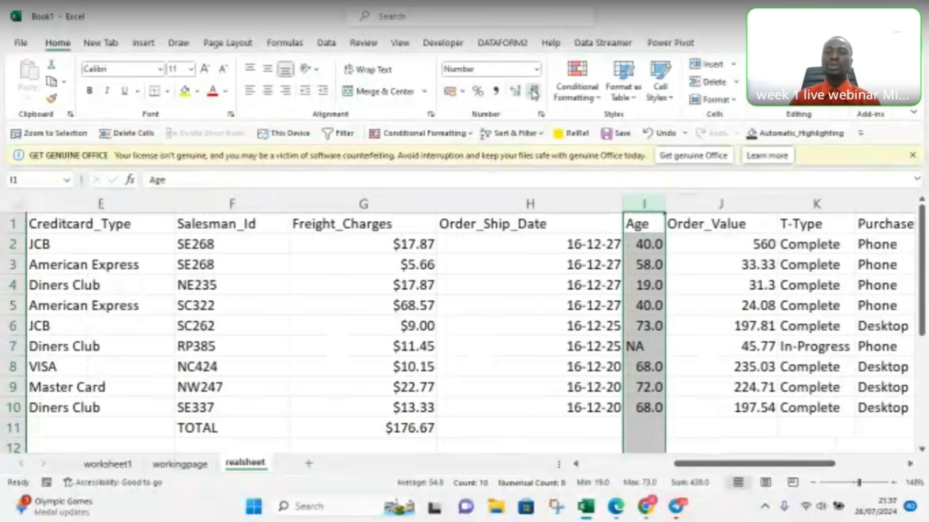
pyautogui.click(534, 93)
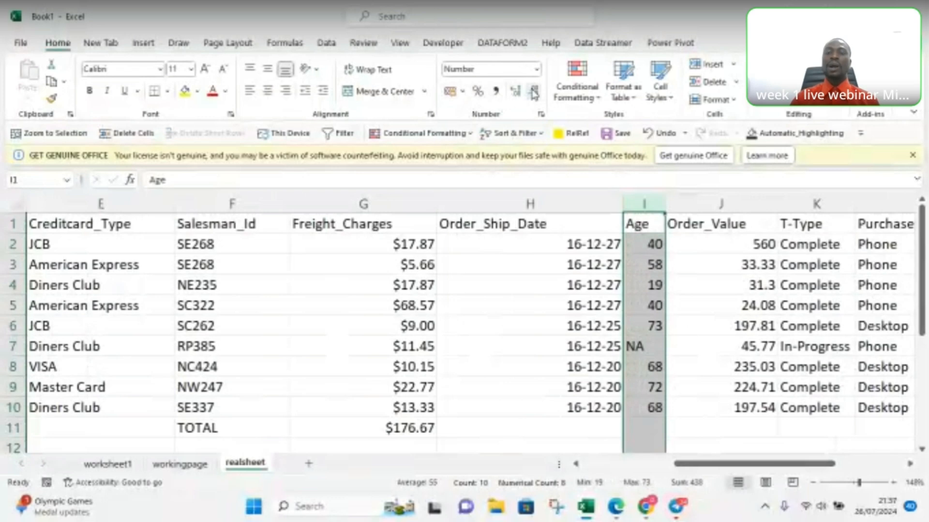
# Step: Show extra decimal places in the Age column, reduce them back to zero, and deselect the column
pyautogui.click(515, 92)
pyautogui.click(515, 92)
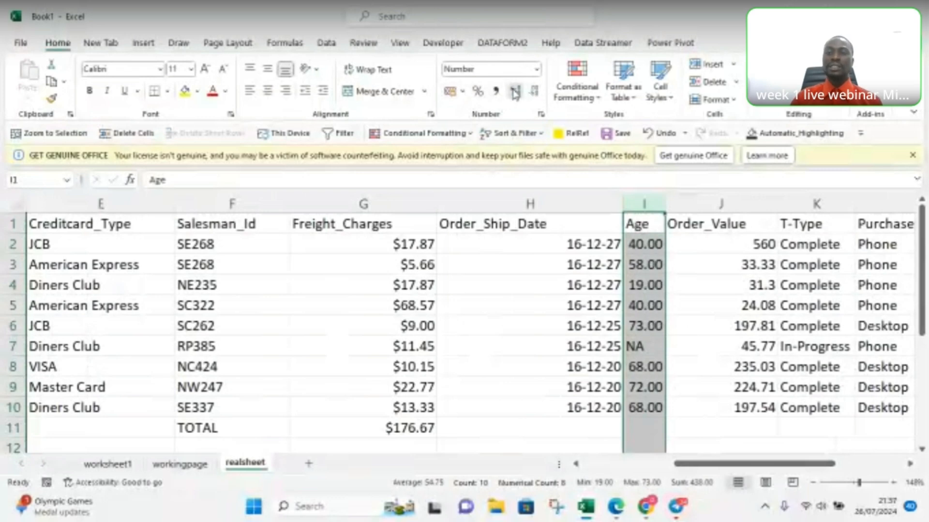
pyautogui.click(516, 92)
pyautogui.click(534, 92)
pyautogui.click(534, 92)
pyautogui.click(535, 92)
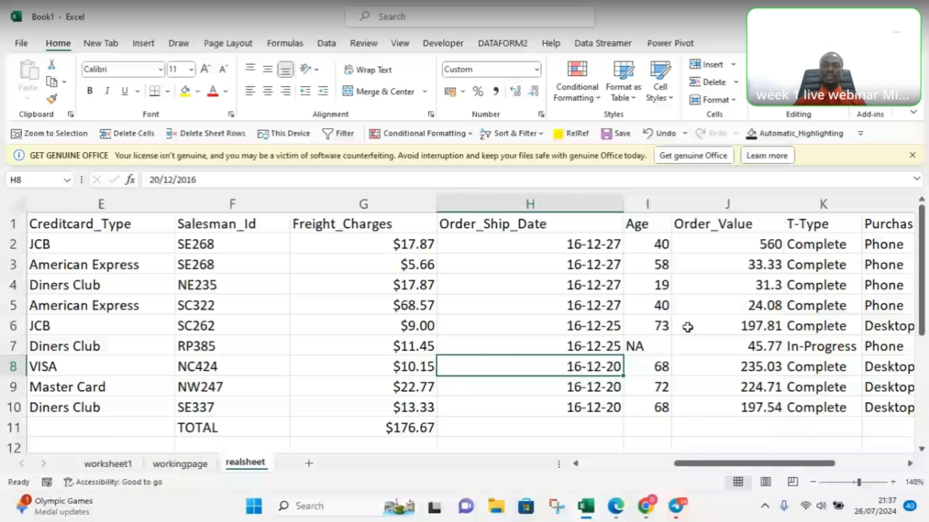
pyautogui.click(659, 259)
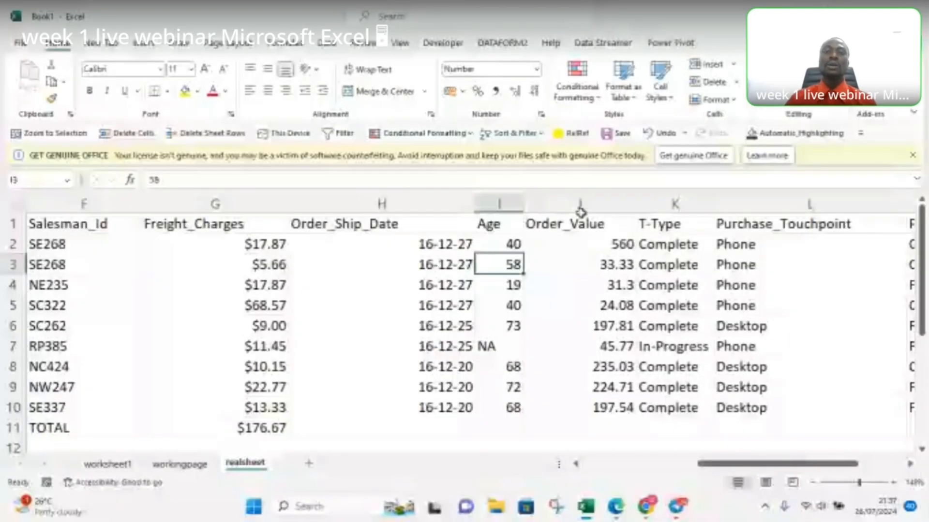
# Step: Apply the Currency format to the entire Order_Value column
pyautogui.click(580, 208)
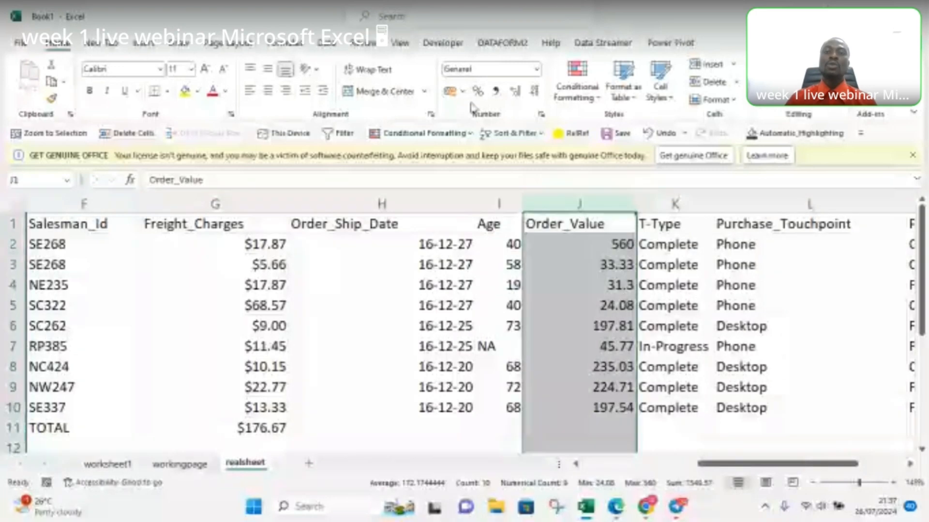
pyautogui.click(536, 69)
pyautogui.click(508, 162)
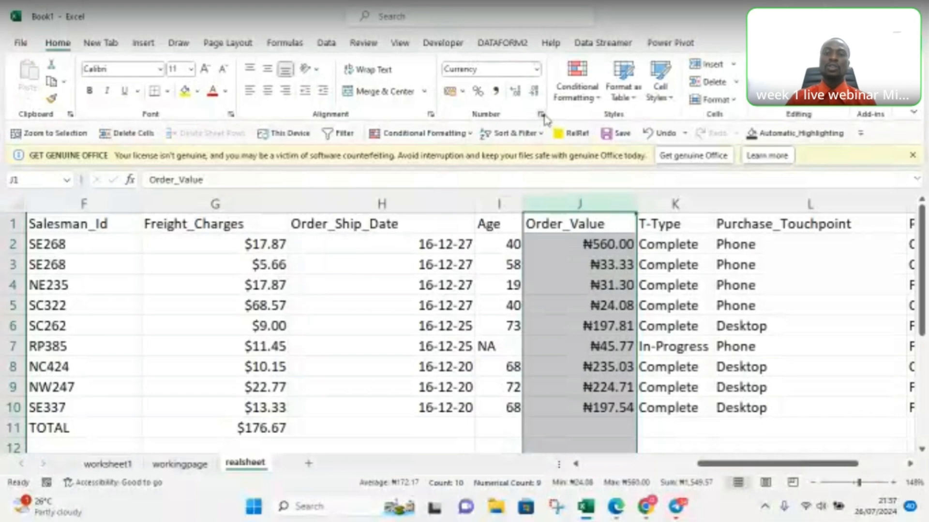
# Step: Change the Order_Value column's currency symbol to $ English (United States) in the detailed format settings and deselect the column
pyautogui.click(541, 115)
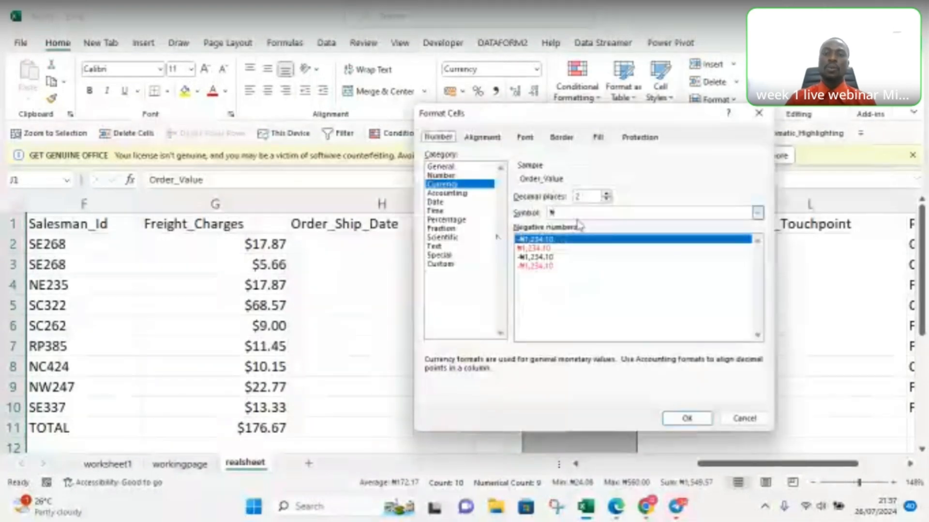
pyautogui.click(757, 212)
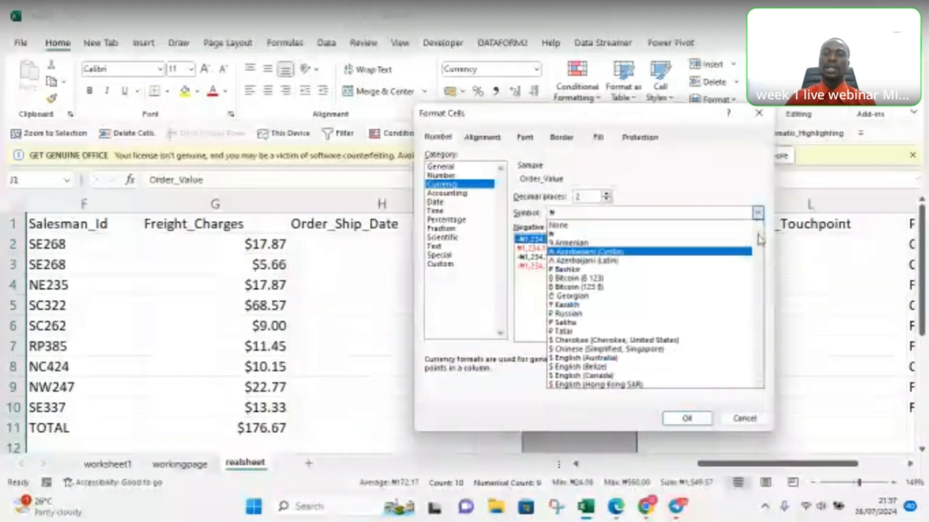
pyautogui.scroll(-10, 759, 262)
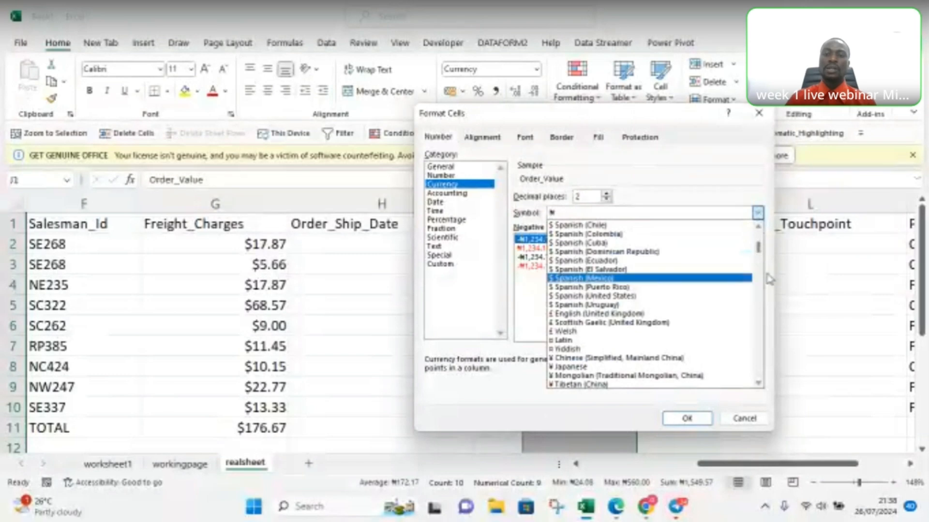
pyautogui.scroll(2, 763, 237)
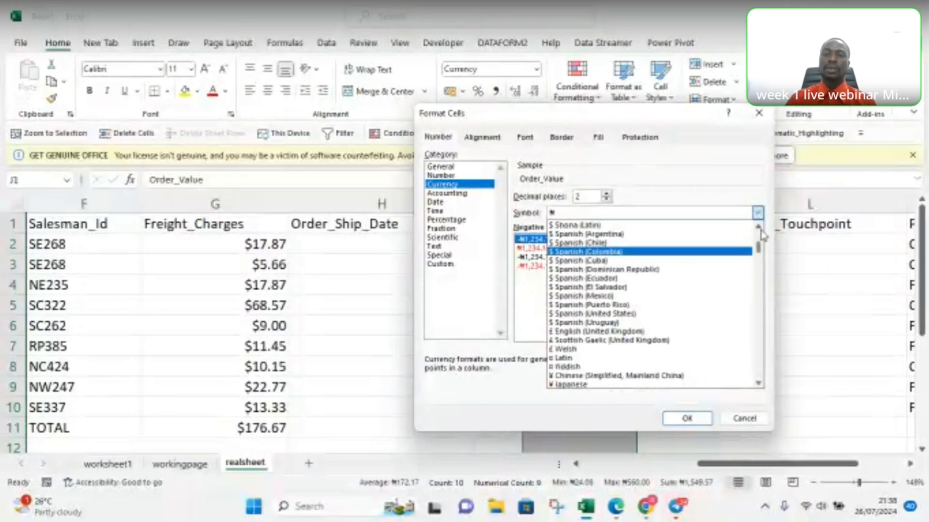
pyautogui.scroll(1, 762, 235)
pyautogui.scroll(6, 761, 235)
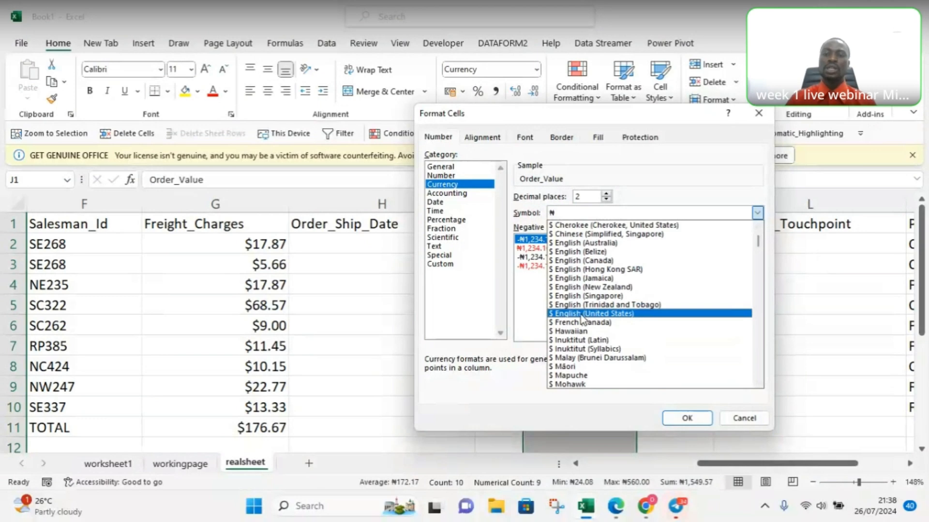
pyautogui.click(583, 315)
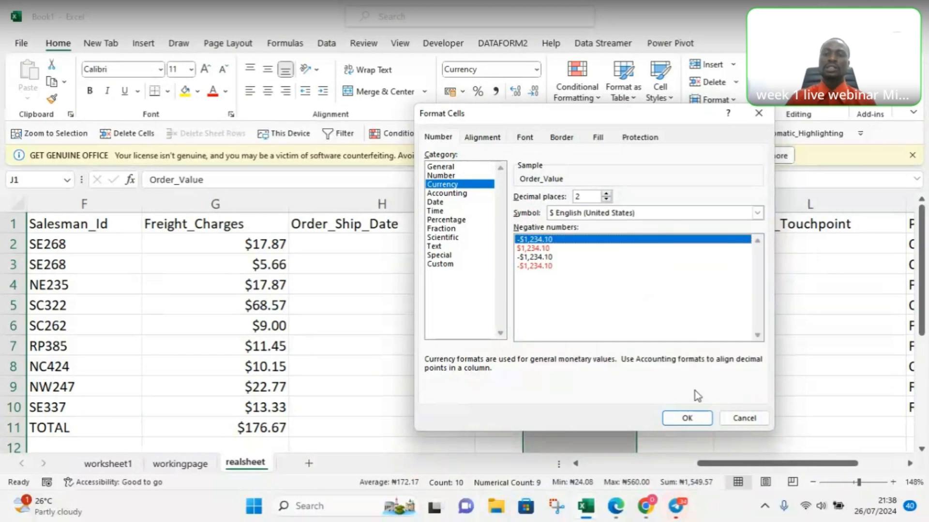
pyautogui.click(686, 419)
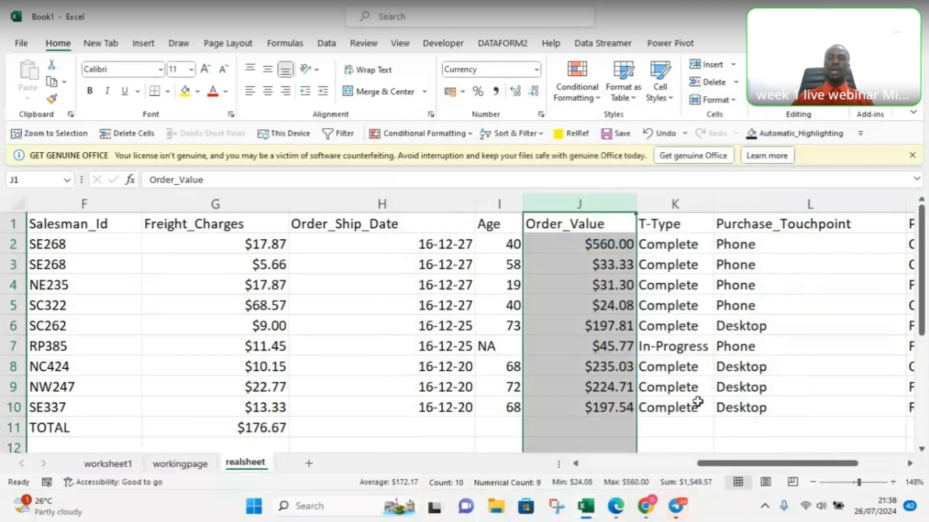
pyautogui.moveTo(742, 470); pyautogui.dragTo(838, 470)
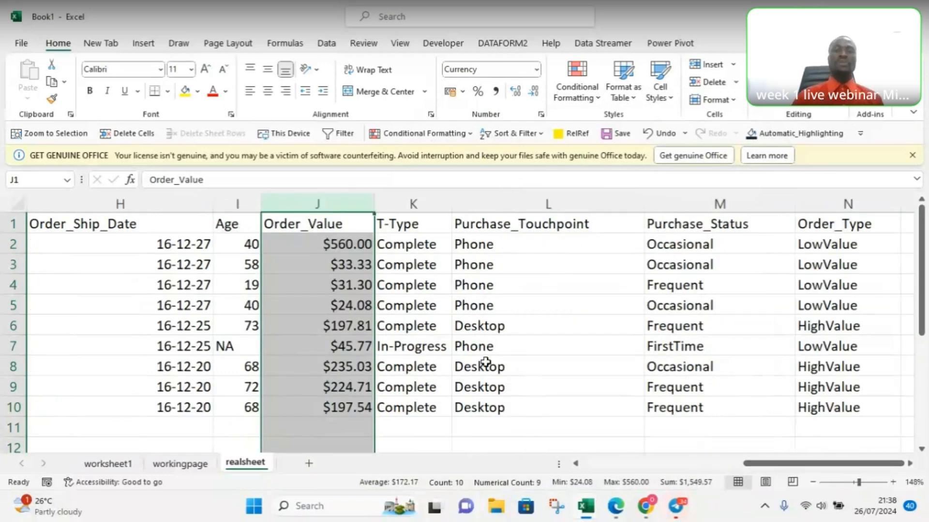
pyautogui.click(572, 299)
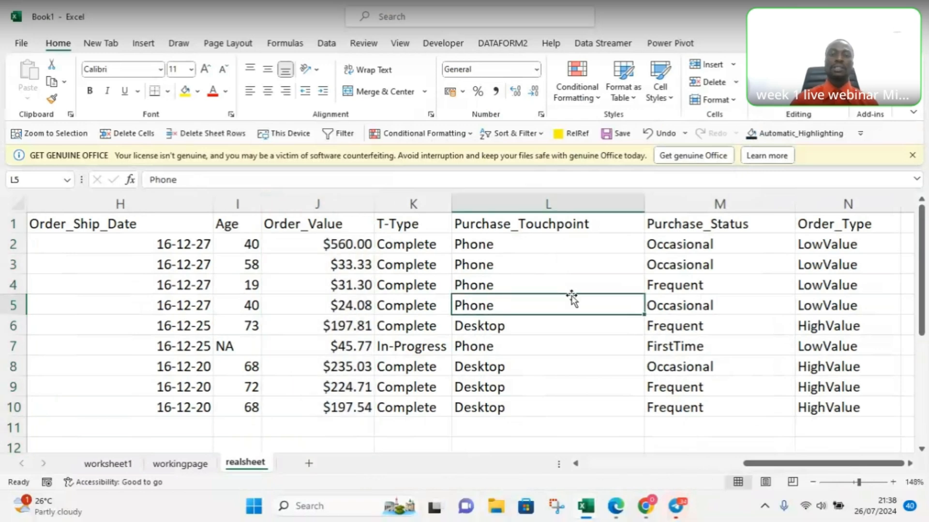
# Step: Start creating a table from the realsheet data, with $A$1:$N$10 as its data range
pyautogui.moveTo(813, 465); pyautogui.dragTo(710, 465)
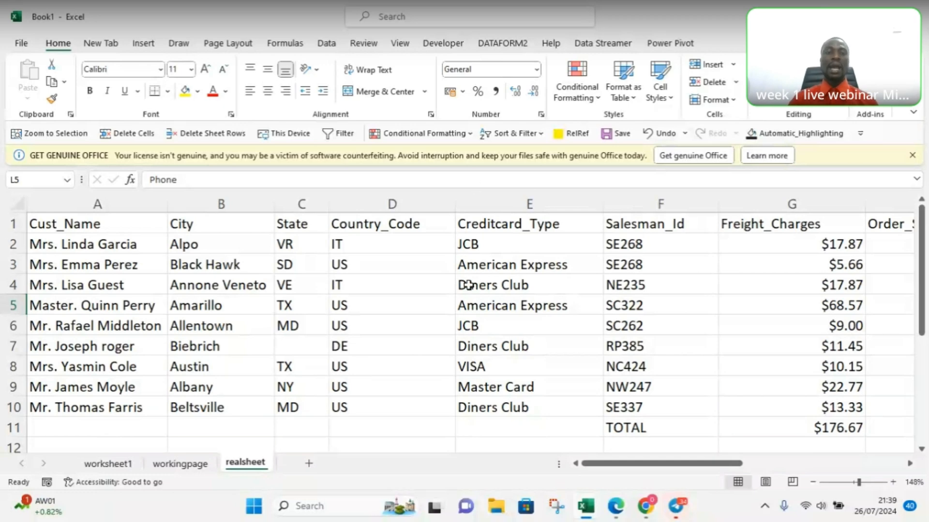
pyautogui.click(500, 263)
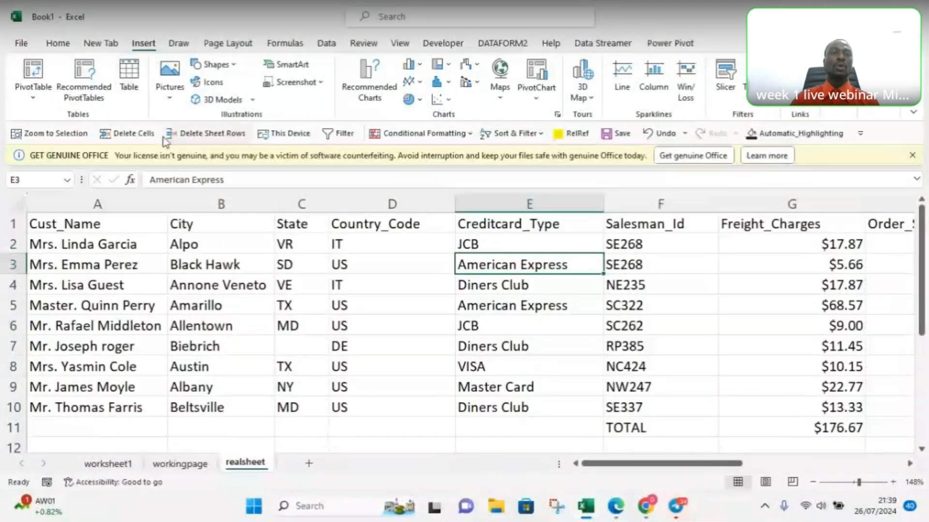
pyautogui.click(129, 76)
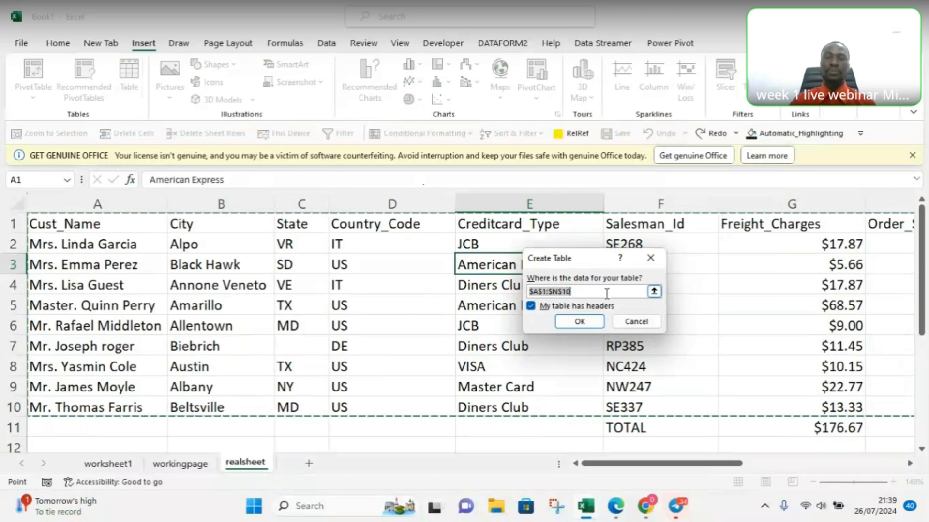
pyautogui.click(583, 293)
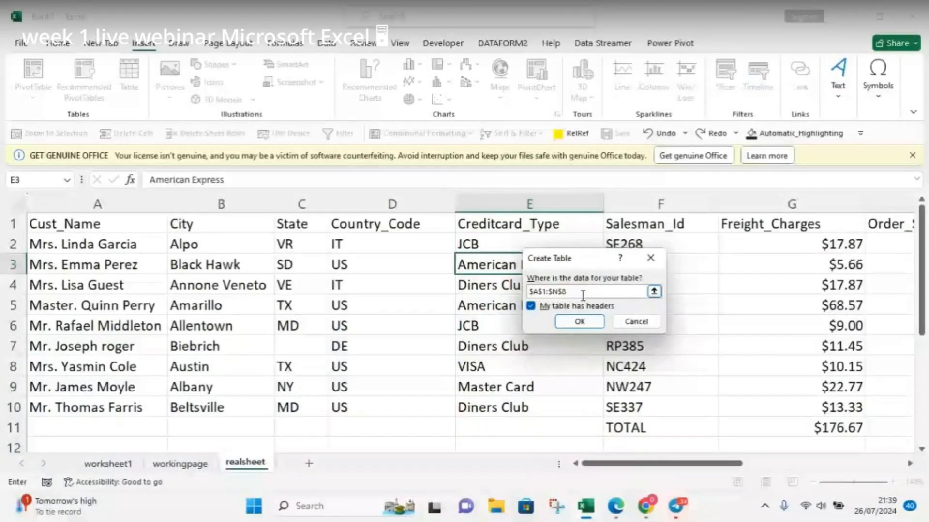
pyautogui.press('BackSpace')
pyautogui.write('10')
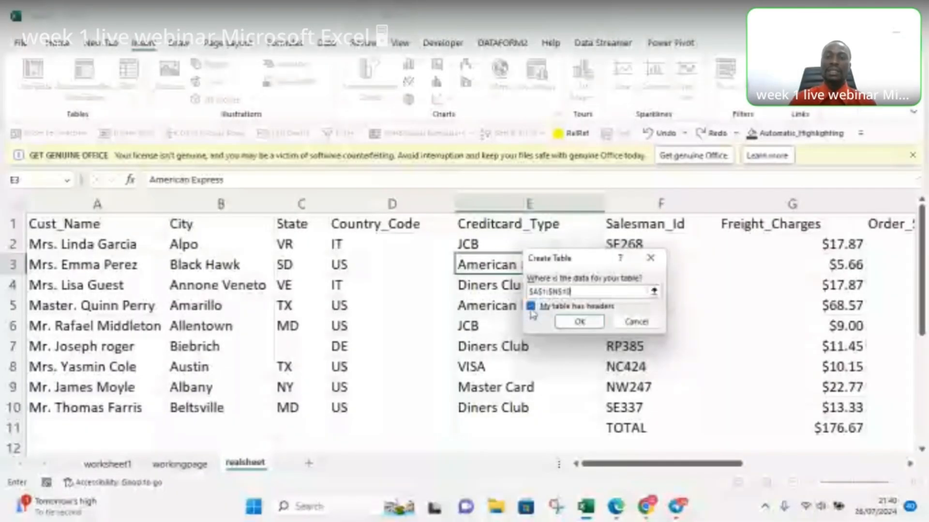
# Step: Switch the table's header option off and back on, and create the table with headers
pyautogui.click(530, 308)
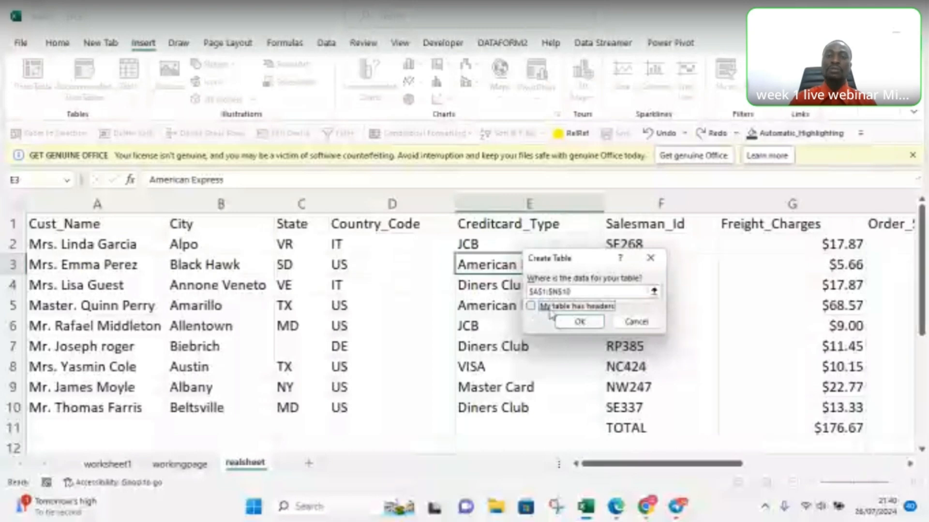
pyautogui.click(530, 307)
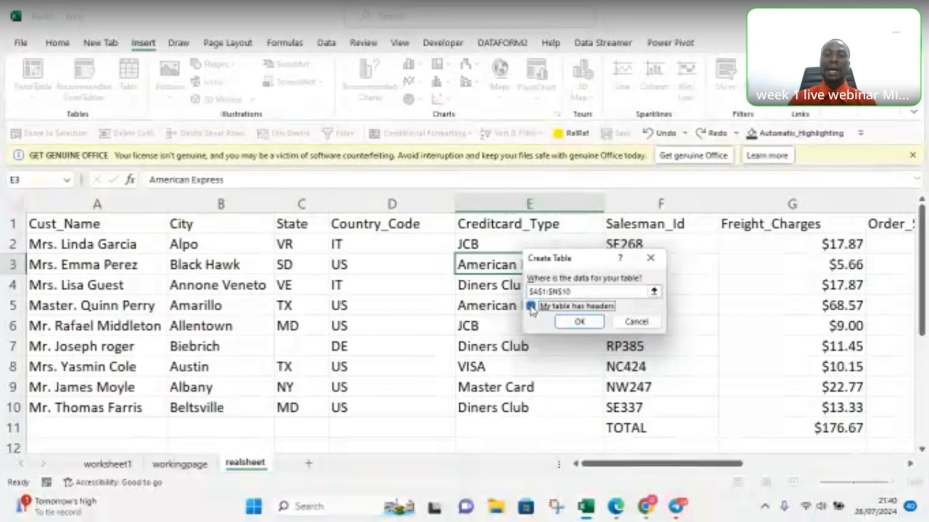
pyautogui.click(586, 320)
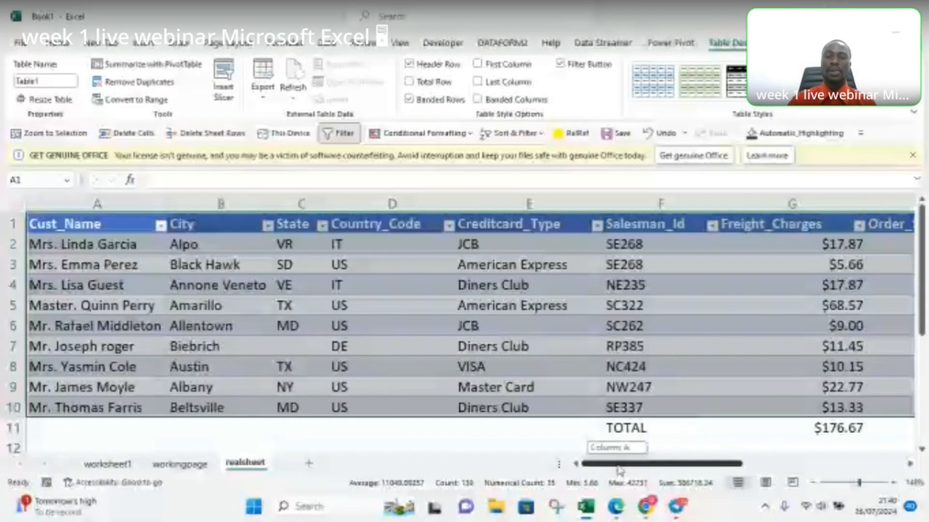
# Step: Delete the TOTAL label and the freight charges total in F11:G11 beneath the table
pyautogui.moveTo(620, 470); pyautogui.dragTo(631, 490)
pyautogui.click(478, 430)
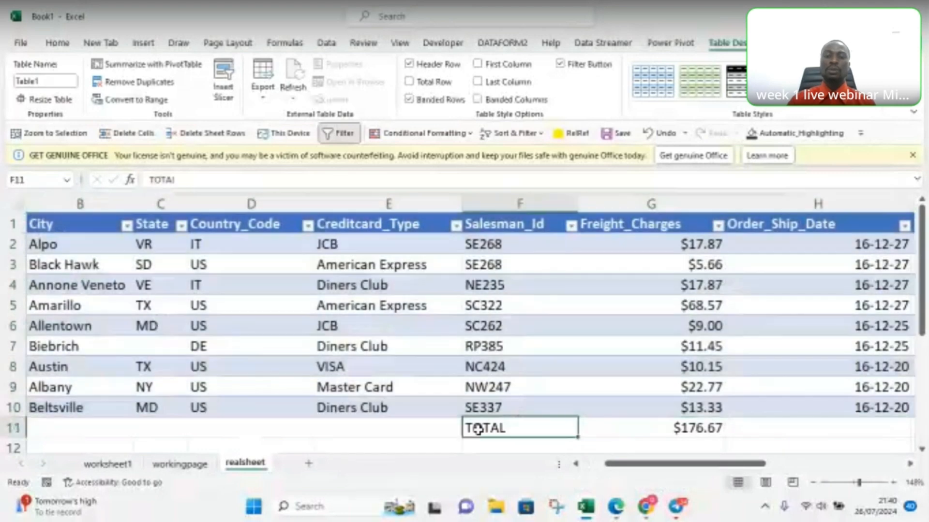
pyautogui.keyDown('shift'); pyautogui.click(674, 426); pyautogui.keyUp('shift')
pyautogui.press('Delete')
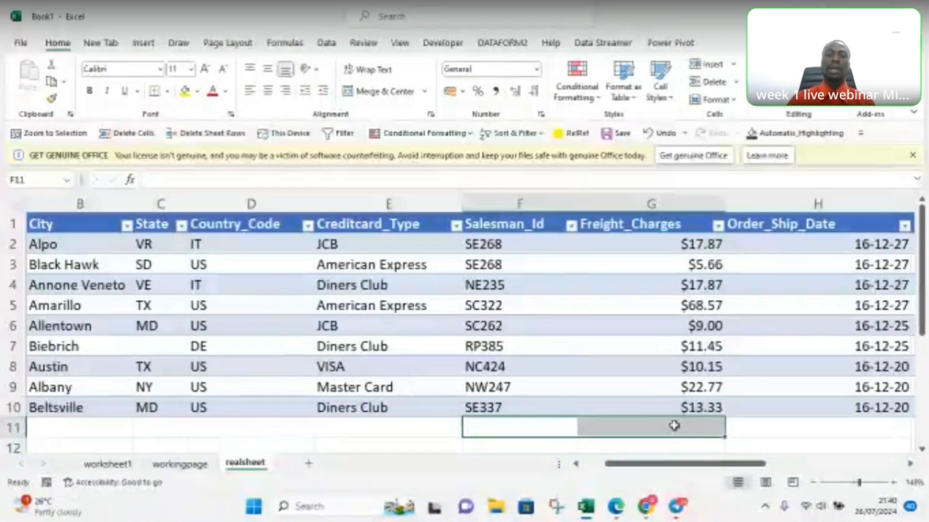
pyautogui.click(410, 443)
pyautogui.moveTo(649, 469); pyautogui.dragTo(588, 472)
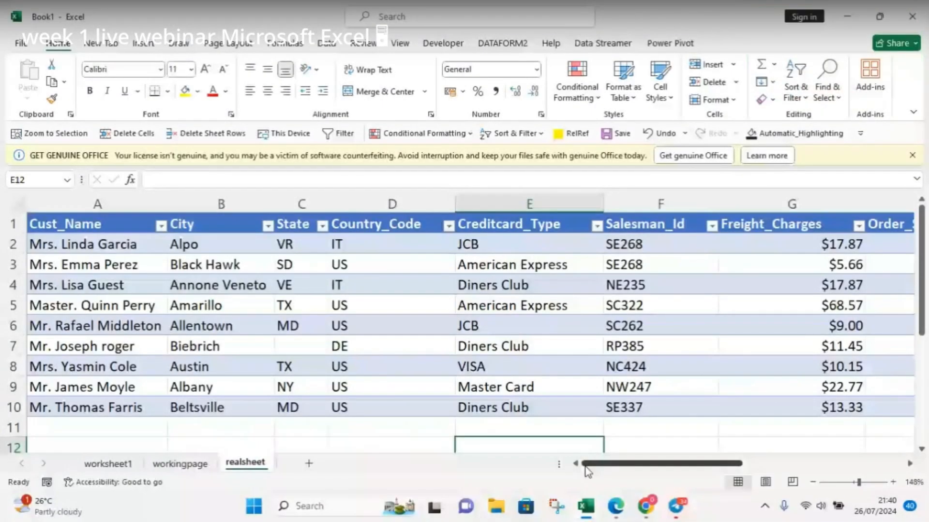
# Step: Select a Country_Code cell inside the table and browse the Light and Medium table styles without applying one
pyautogui.click(368, 284)
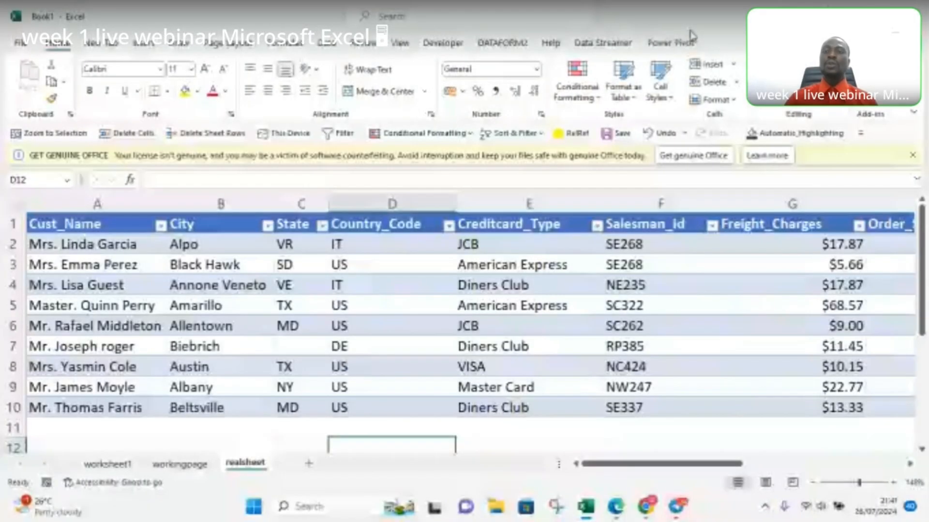
pyautogui.click(405, 307)
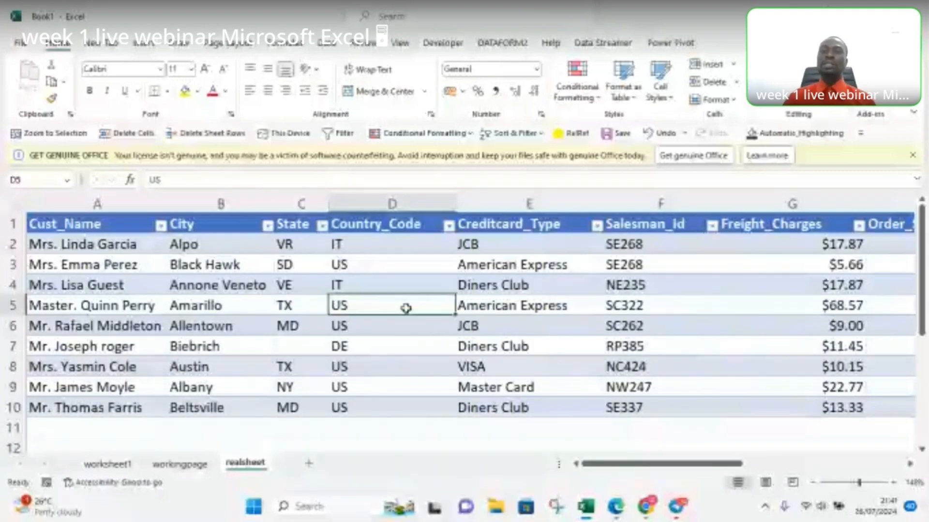
pyautogui.click(730, 43)
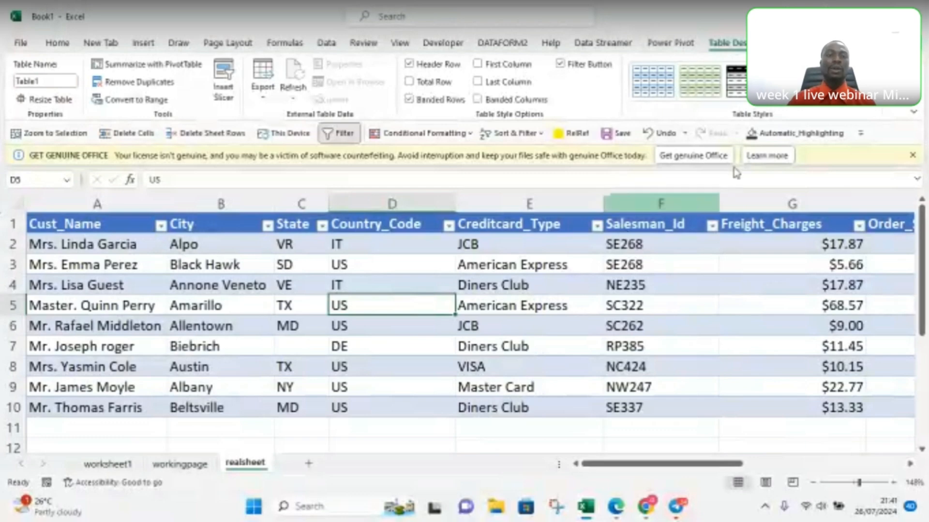
pyautogui.click(656, 95)
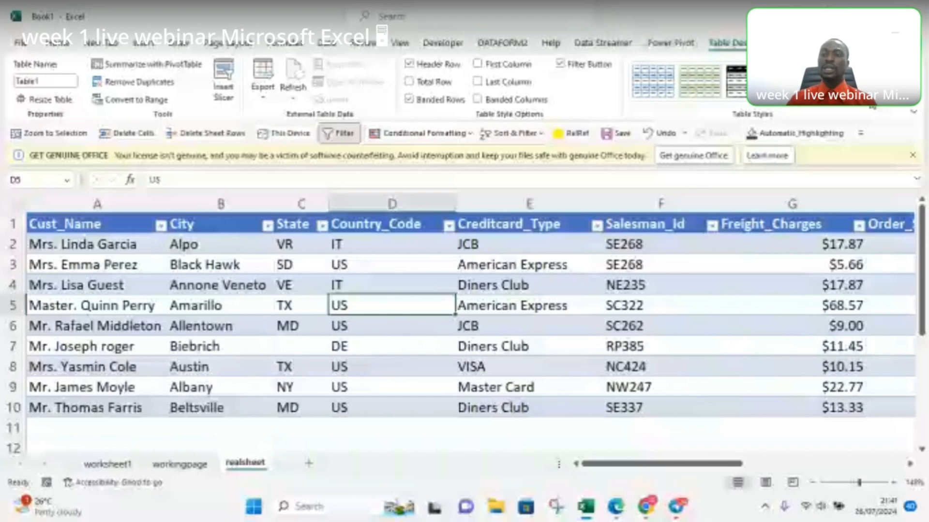
pyautogui.click(872, 107)
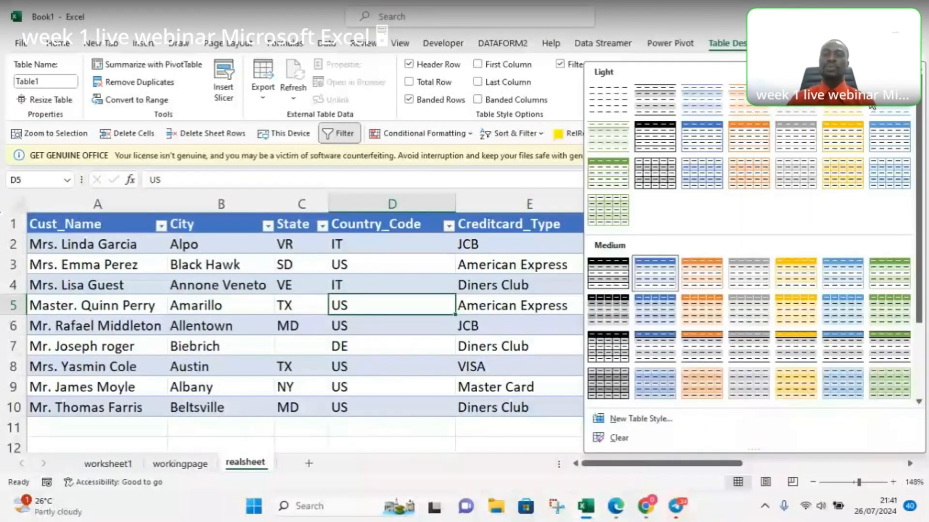
pyautogui.moveTo(918, 270)
pyautogui.mouseDown()
pyautogui.moveTo(918, 334)
pyautogui.moveTo(919, 257)
pyautogui.mouseUp()
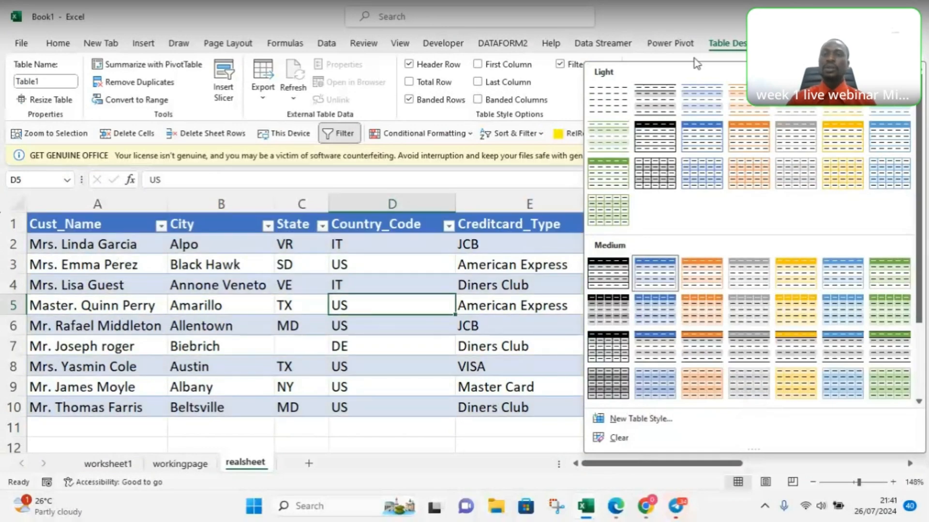
pyautogui.click(739, 48)
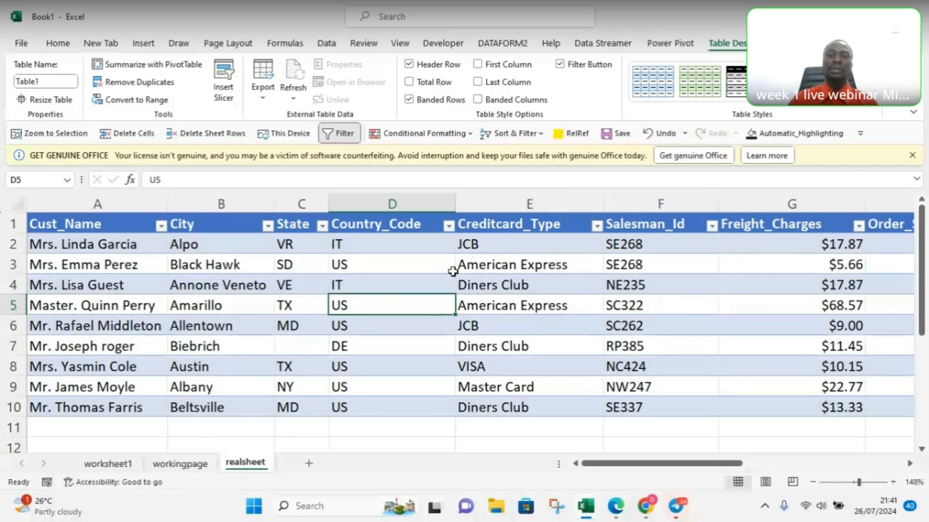
# Step: Hide and restore the table's filter buttons, and turn on the First Column special formatting
pyautogui.click(559, 64)
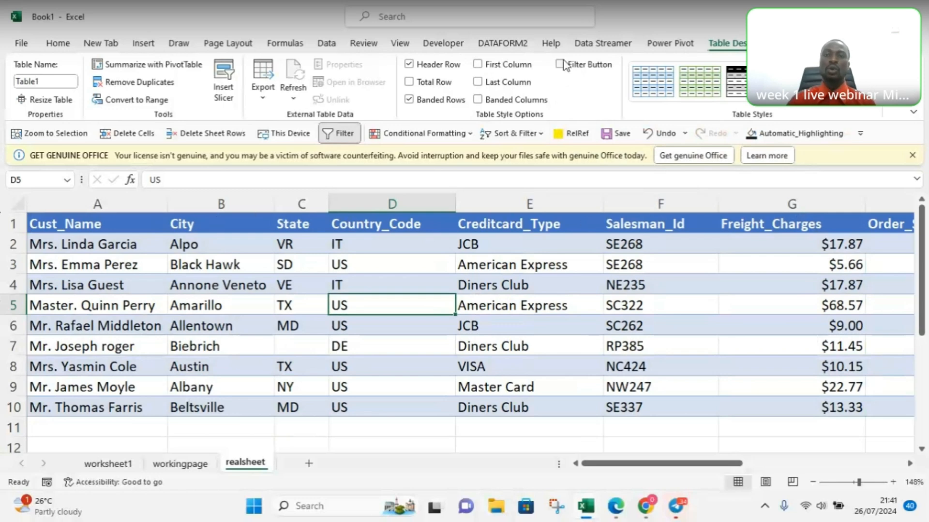
pyautogui.click(561, 64)
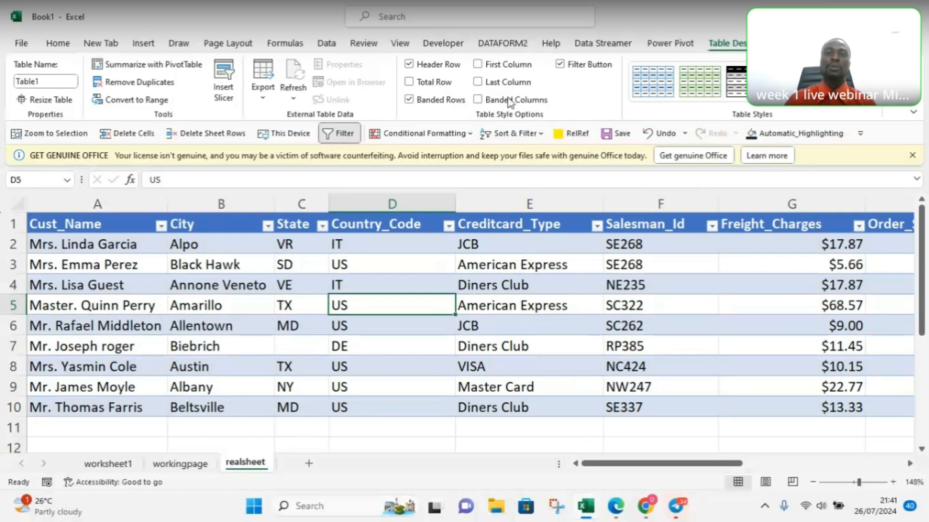
pyautogui.click(478, 65)
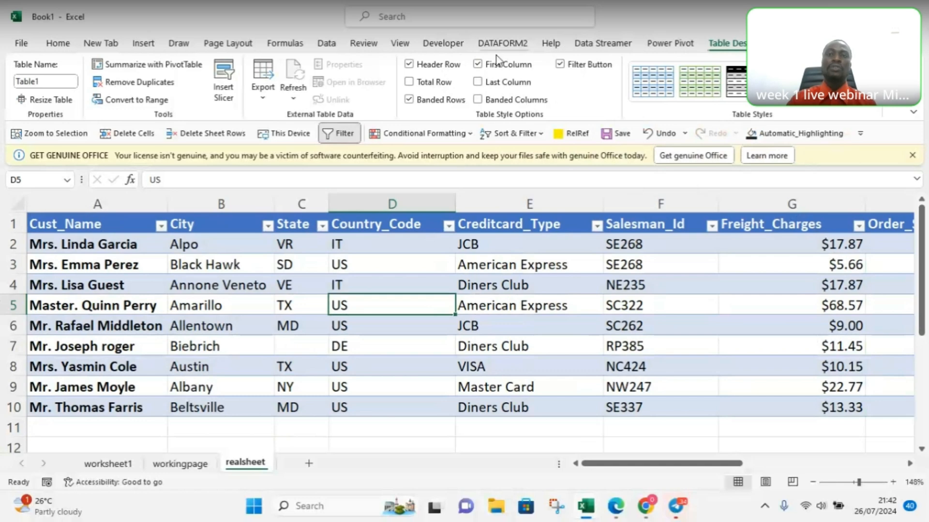
# Step: Toggle the table's First Column special formatting off and on again, and leave it turned off
pyautogui.click(477, 65)
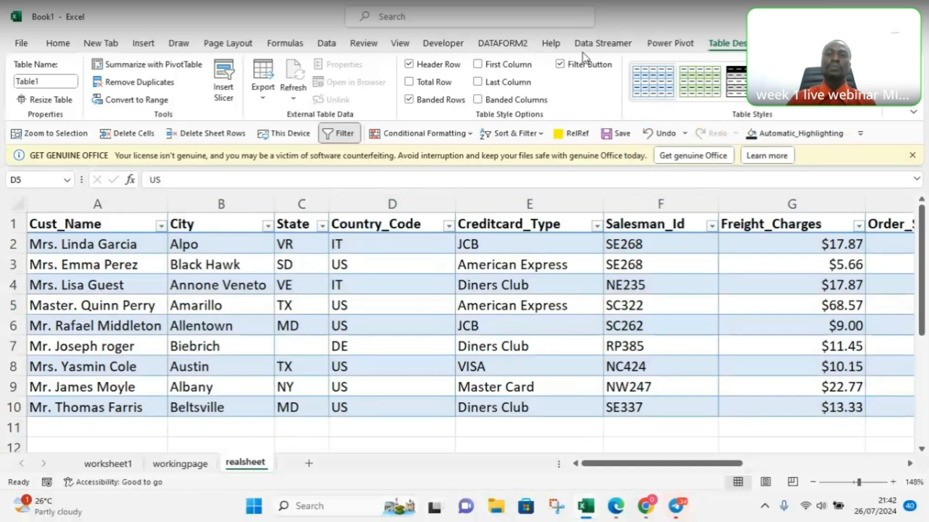
pyautogui.click(477, 65)
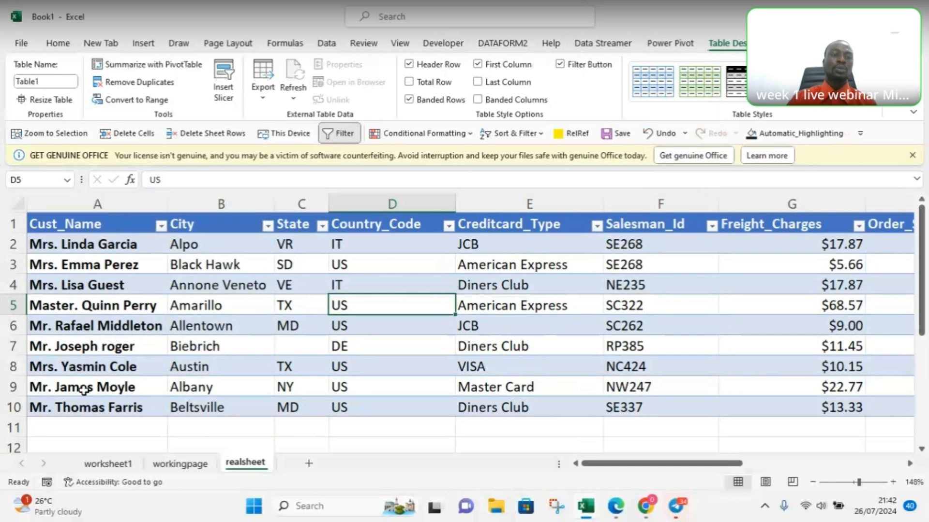
pyautogui.click(478, 64)
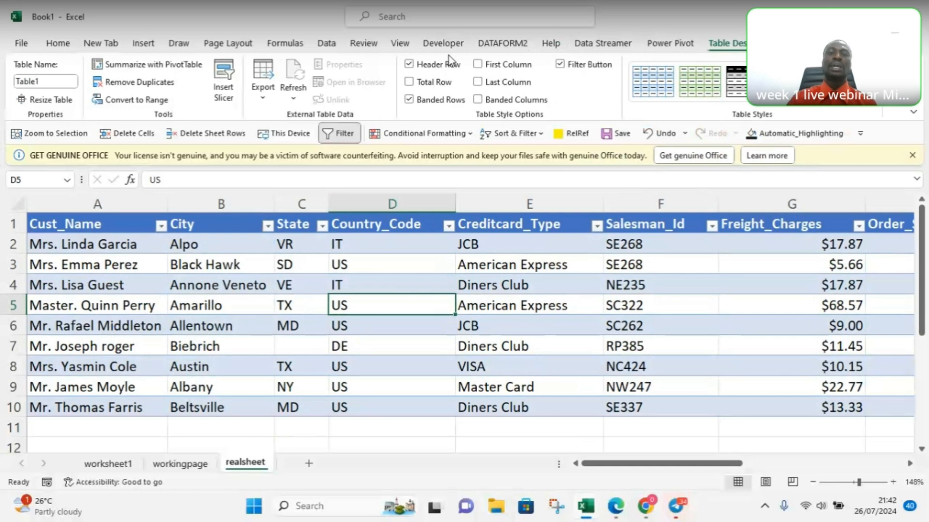
# Step: Show the table's total row beneath the customer data and hide it again
pyautogui.click(410, 82)
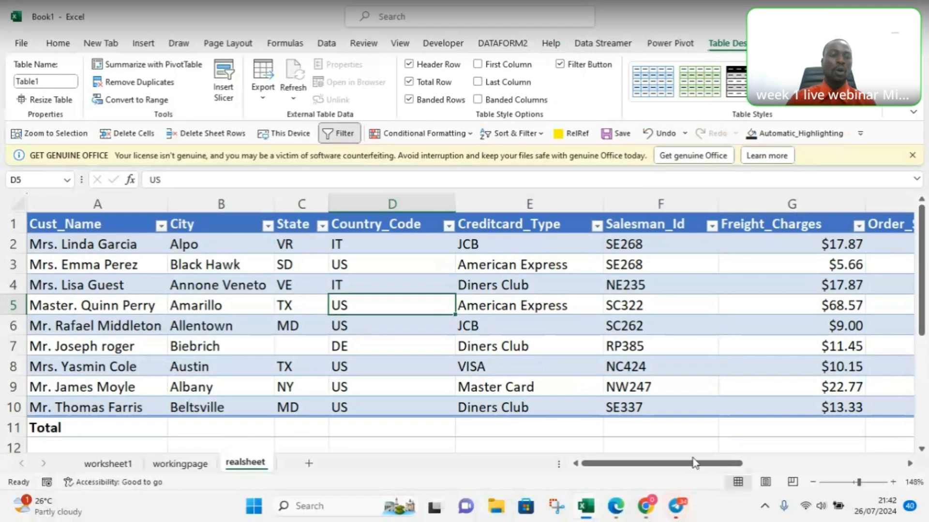
pyautogui.moveTo(638, 464); pyautogui.dragTo(521, 476)
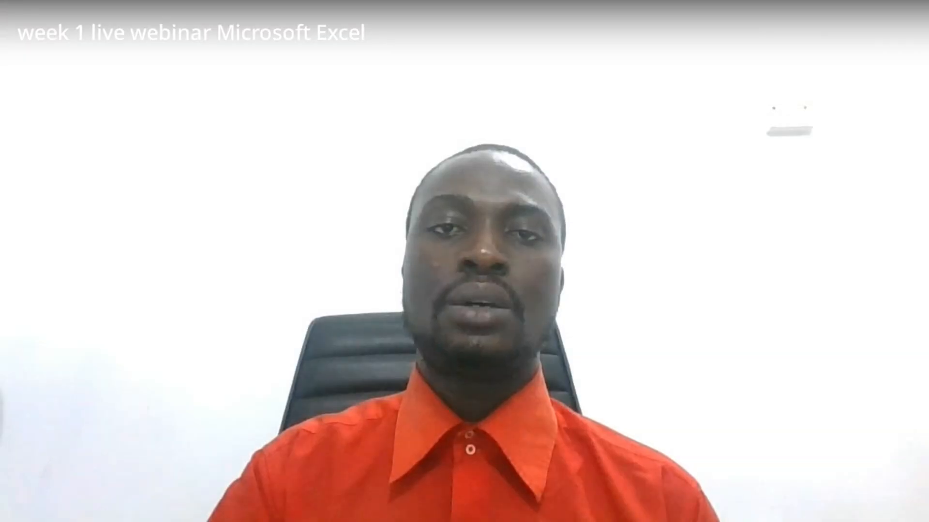
pyautogui.click(410, 89)
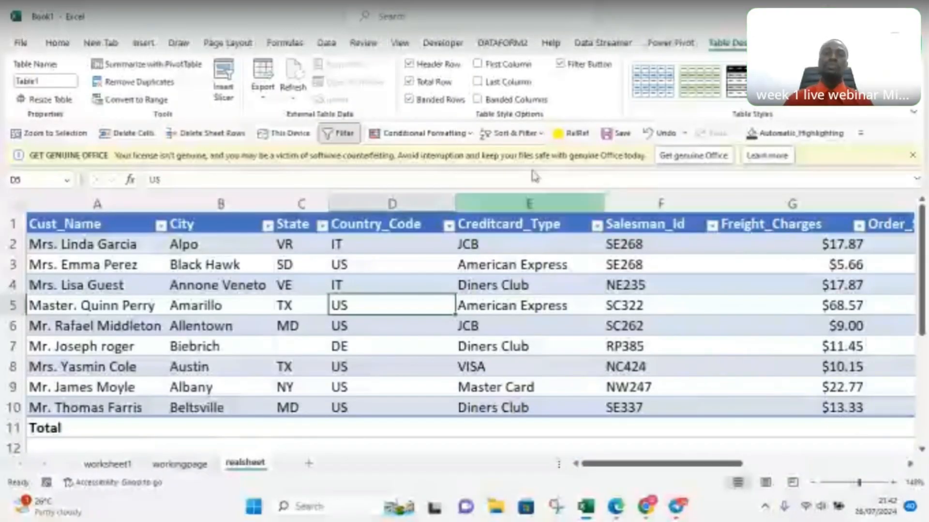
pyautogui.click(409, 82)
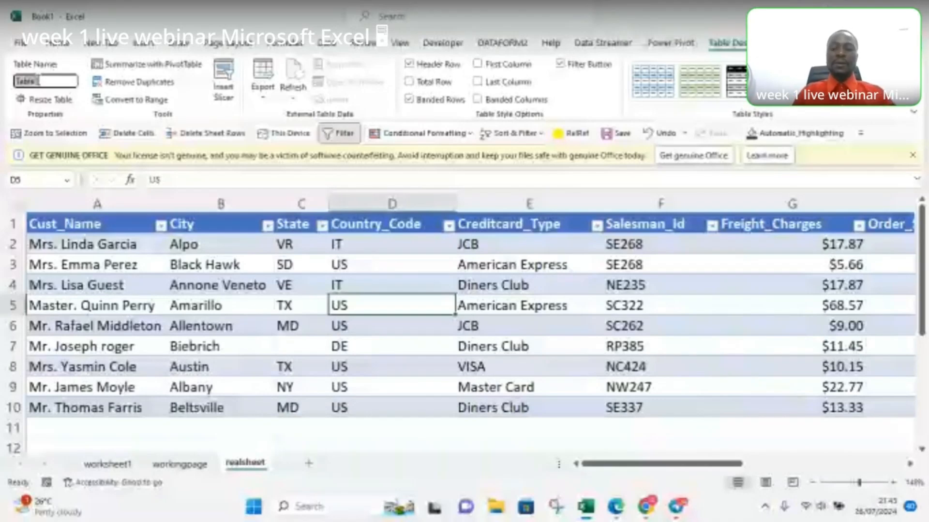
# Step: Rename the table to customers_table, using an underscore instead of a space
pyautogui.write('customers')
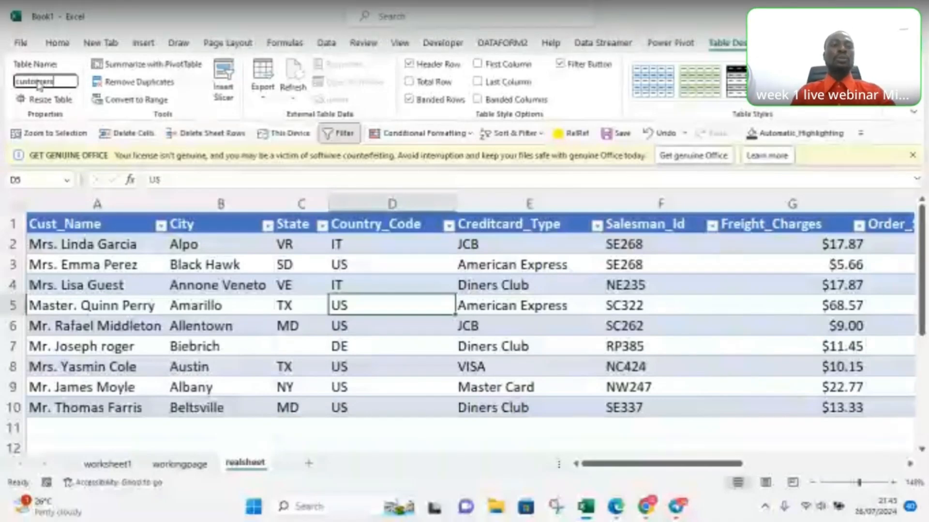
pyautogui.write(' table')
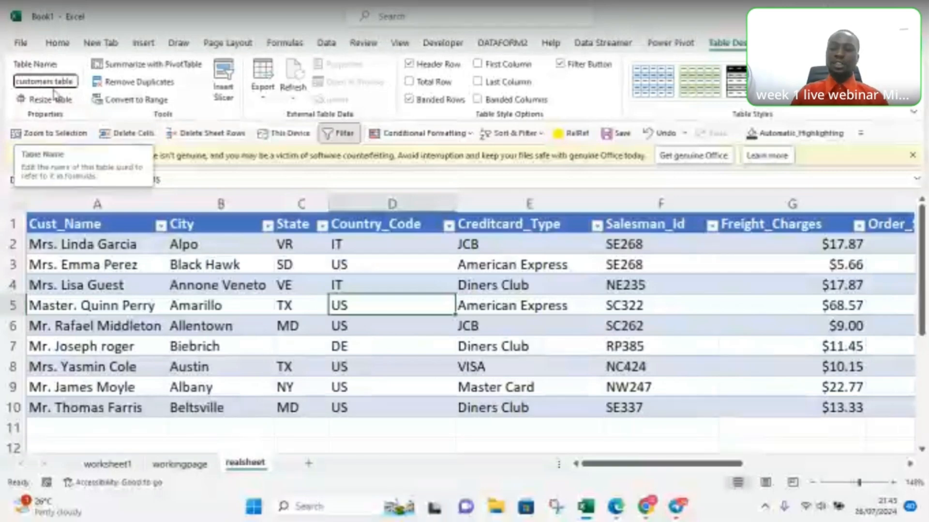
pyautogui.press('Return')
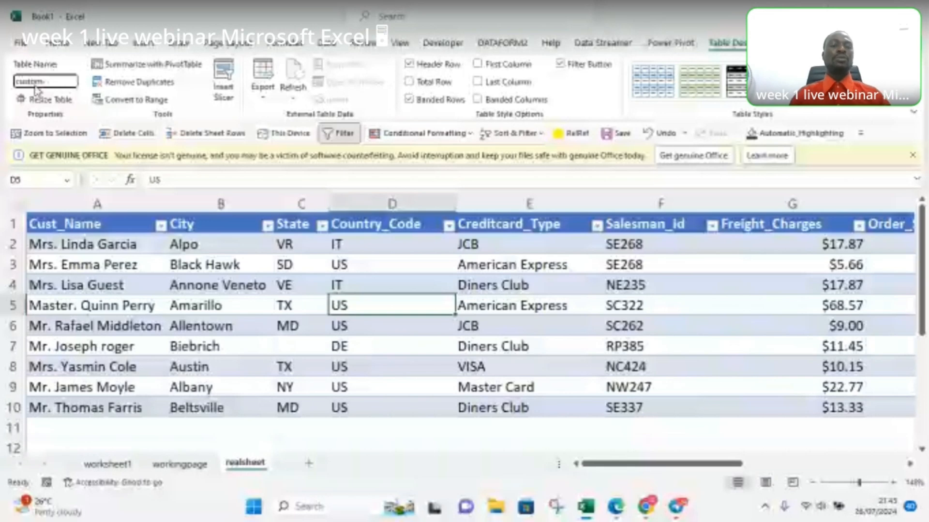
pyautogui.write('ers_table')
pyautogui.press('Return')
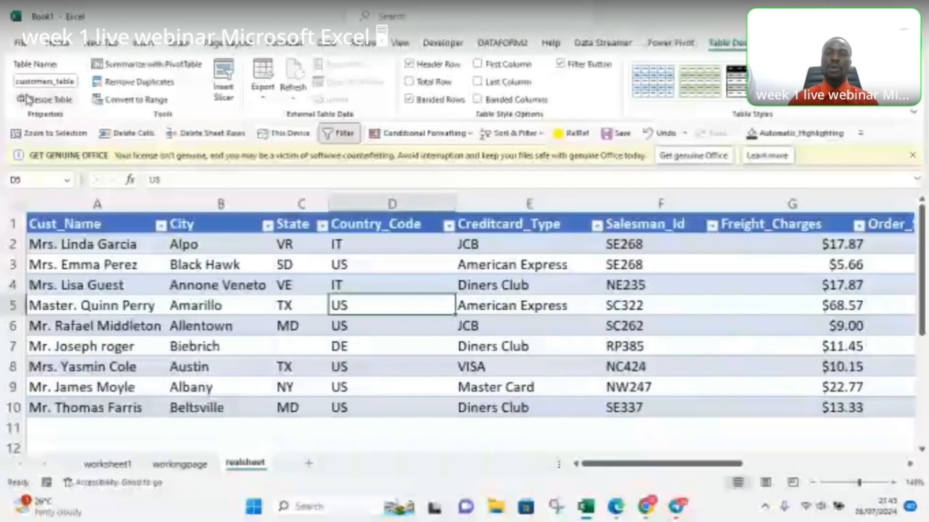
pyautogui.click(28, 99)
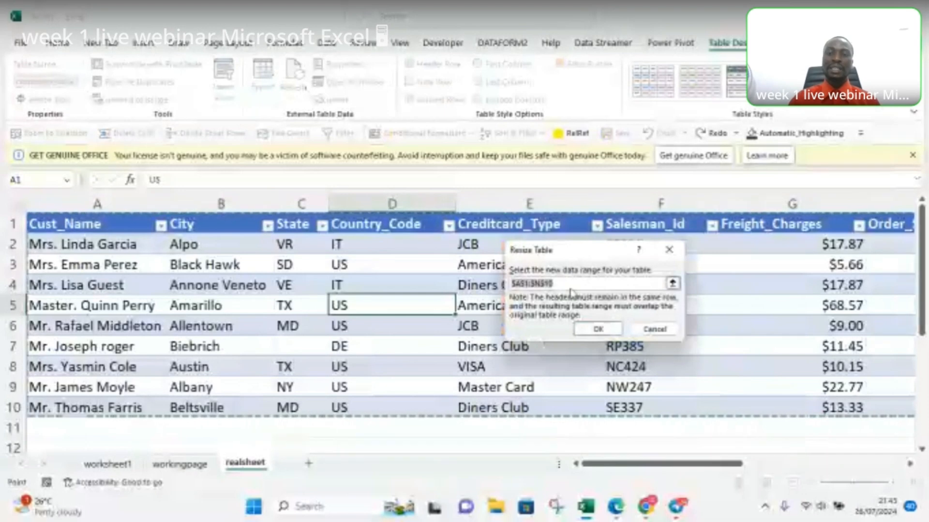
pyautogui.press('BackSpace')
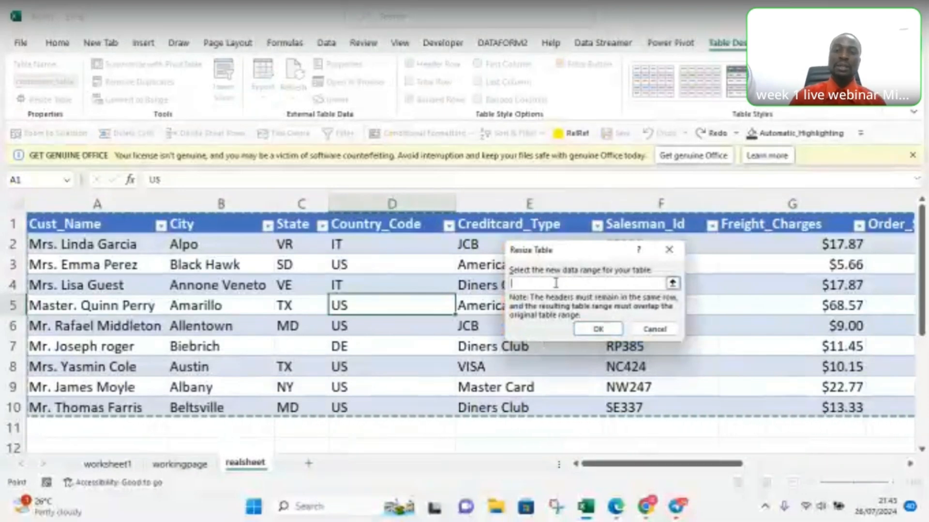
pyautogui.click(653, 330)
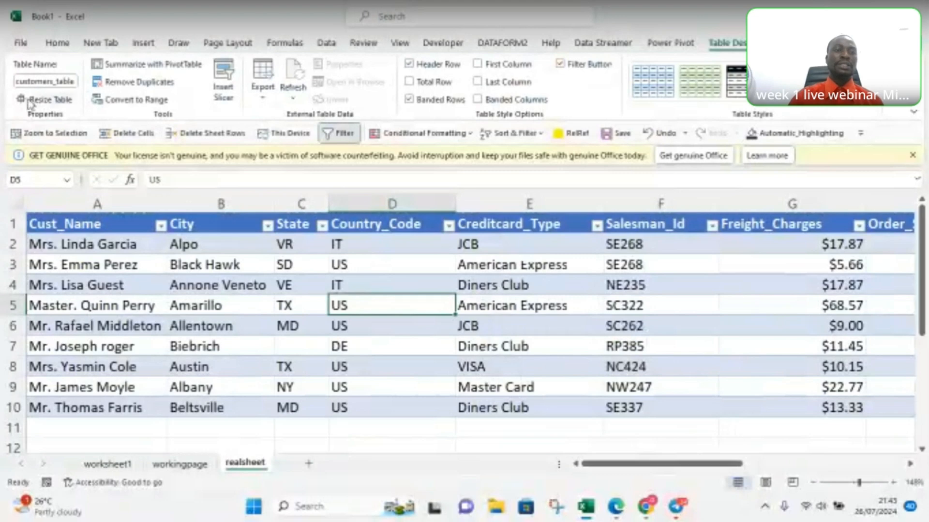
# Step: Resize the table to the range $A$1:$N$8, leaving out the last two data rows
pyautogui.click(47, 101)
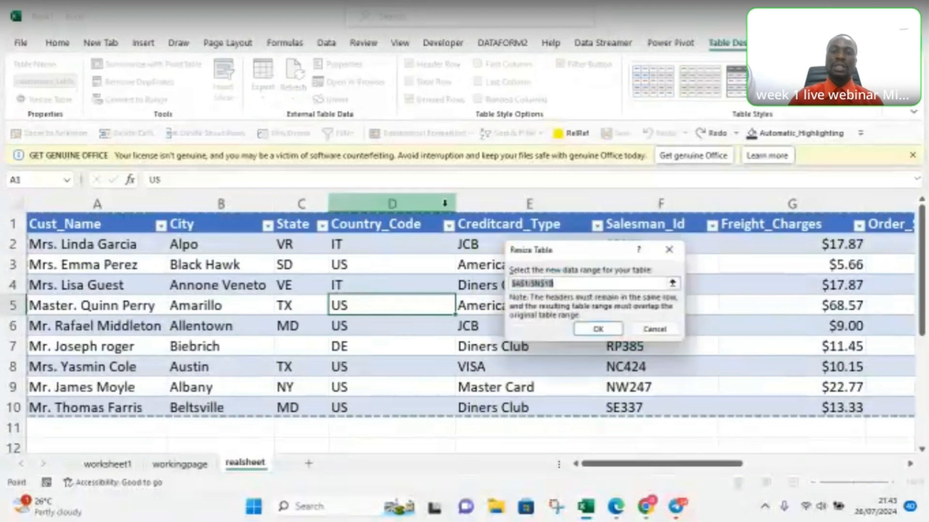
pyautogui.click(554, 287)
pyautogui.press('BackSpace')
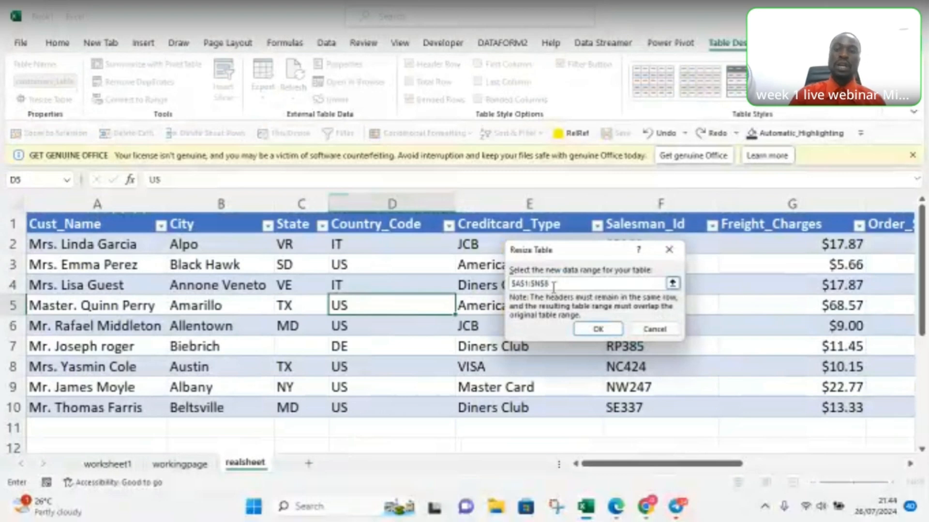
pyautogui.press('Return')
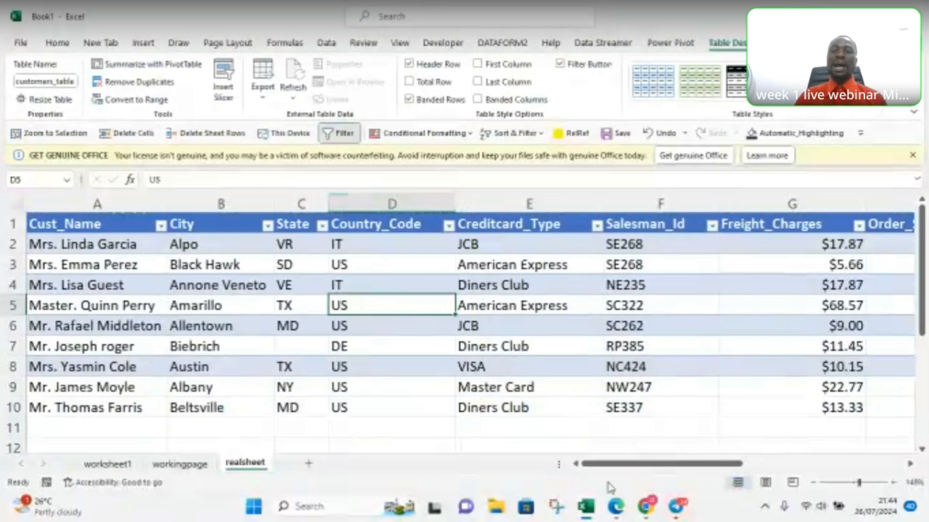
# Step: Extend the table from its lower corner at column N down to row 10 to include the last two data rows
pyautogui.moveTo(614, 460); pyautogui.dragTo(811, 472)
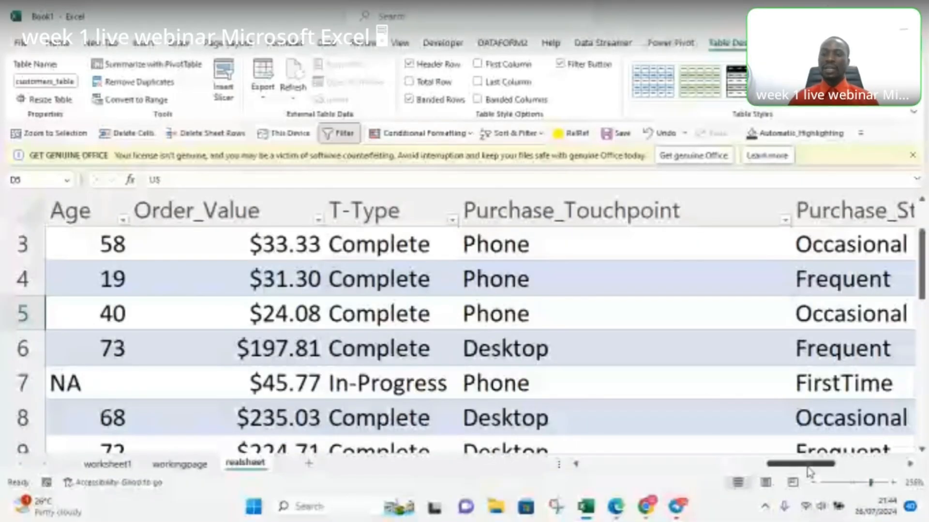
pyautogui.moveTo(808, 465); pyautogui.dragTo(921, 464)
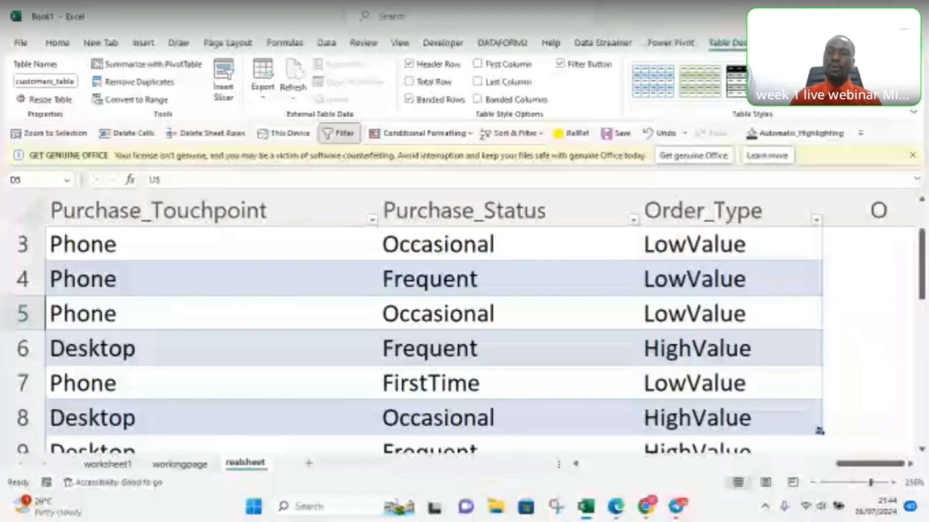
pyautogui.scroll(-2, 435, 329)
pyautogui.scroll(-1, 815, 243)
pyautogui.scroll(1, 808, 214)
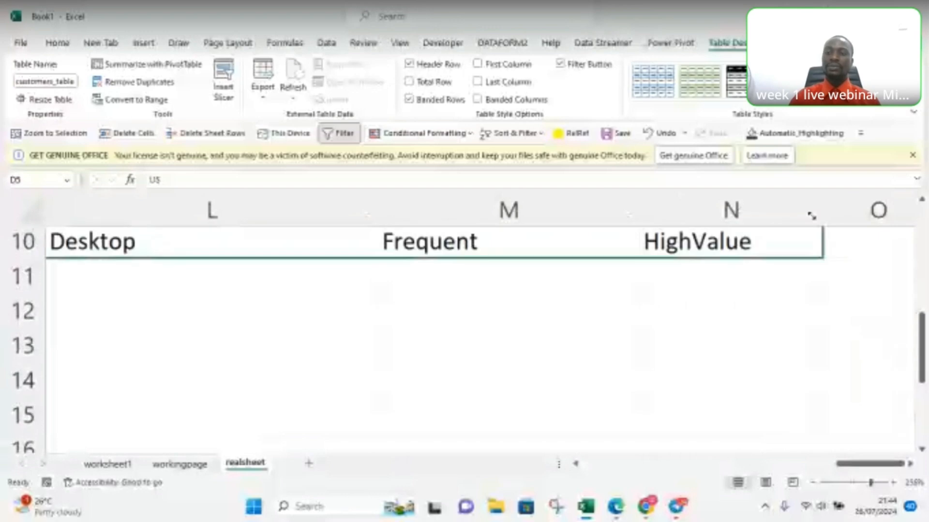
pyautogui.moveTo(808, 333); pyautogui.dragTo(807, 332)
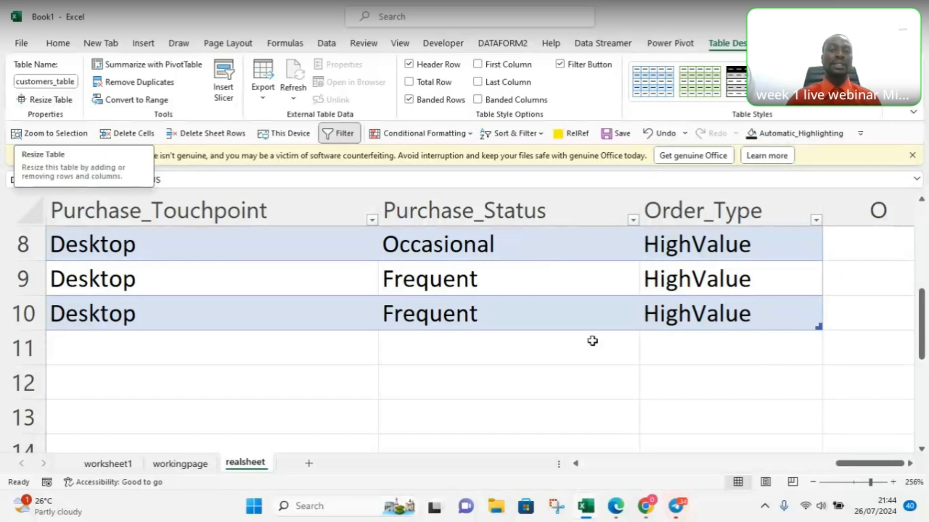
# Step: Copy a block of whole customer rows starting at row 84 on the workingpage sheet
pyautogui.moveTo(865, 483); pyautogui.dragTo(861, 481)
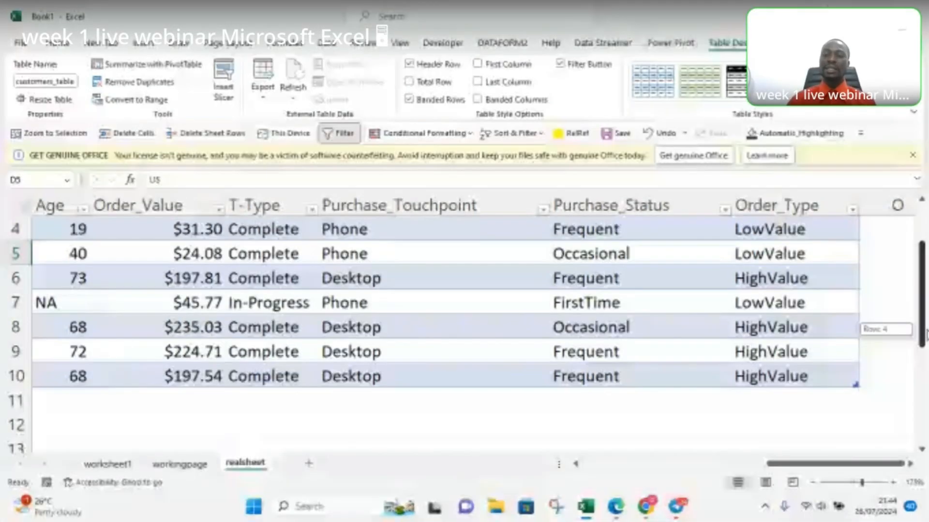
pyautogui.scroll(1, 870, 472)
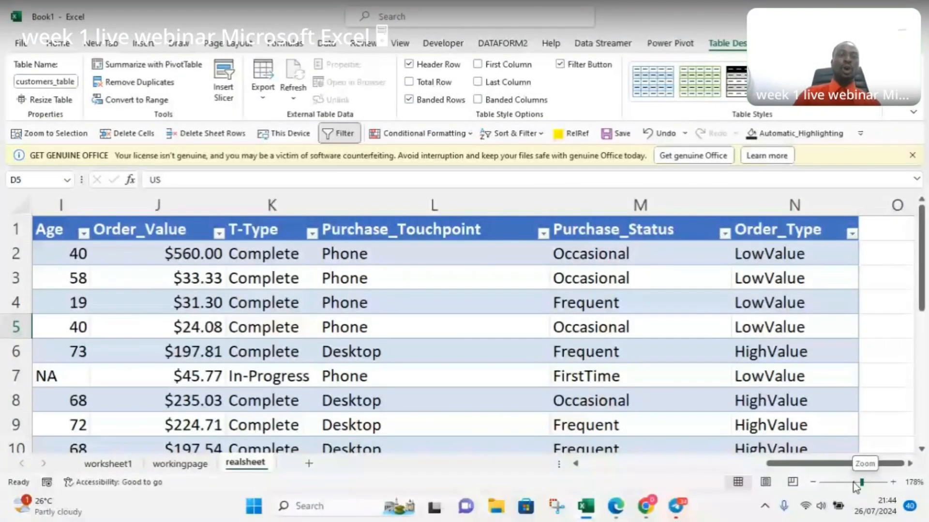
pyautogui.click(853, 482)
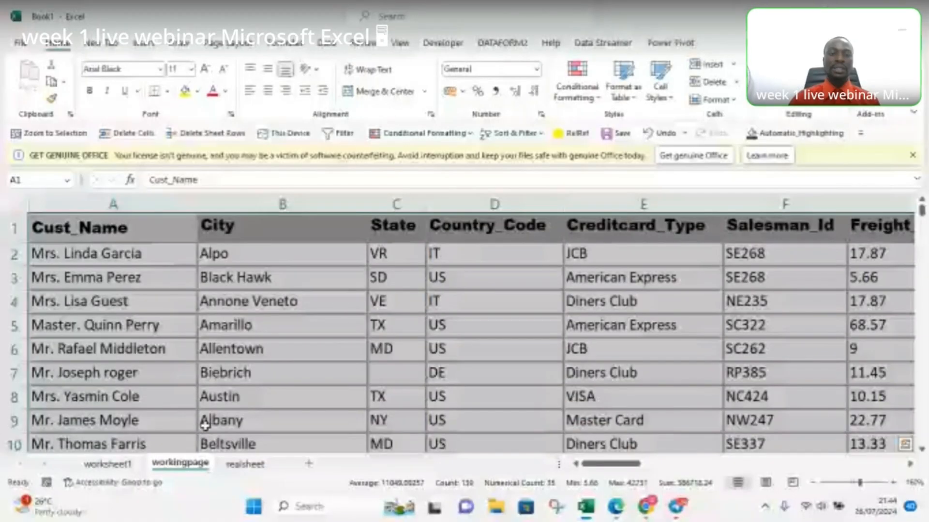
pyautogui.moveTo(921, 212); pyautogui.dragTo(922, 307)
pyautogui.click(44, 295)
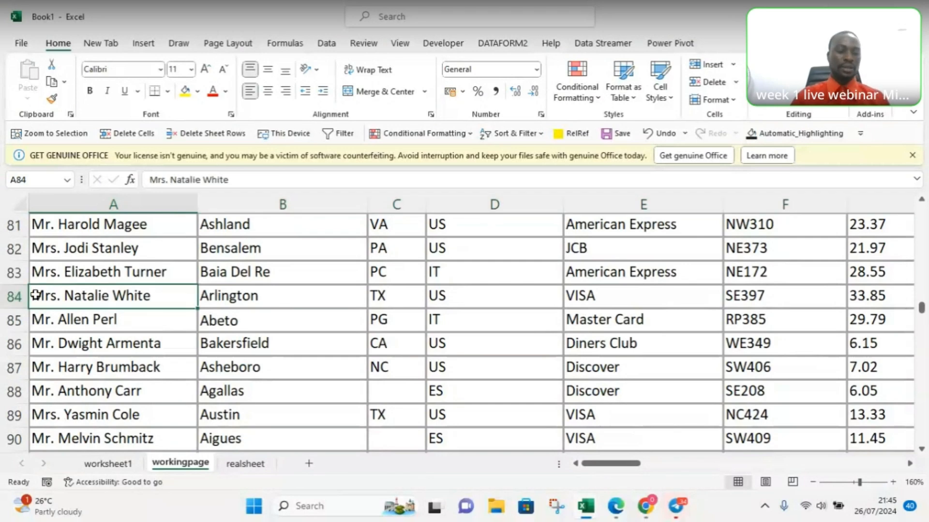
pyautogui.click(11, 296)
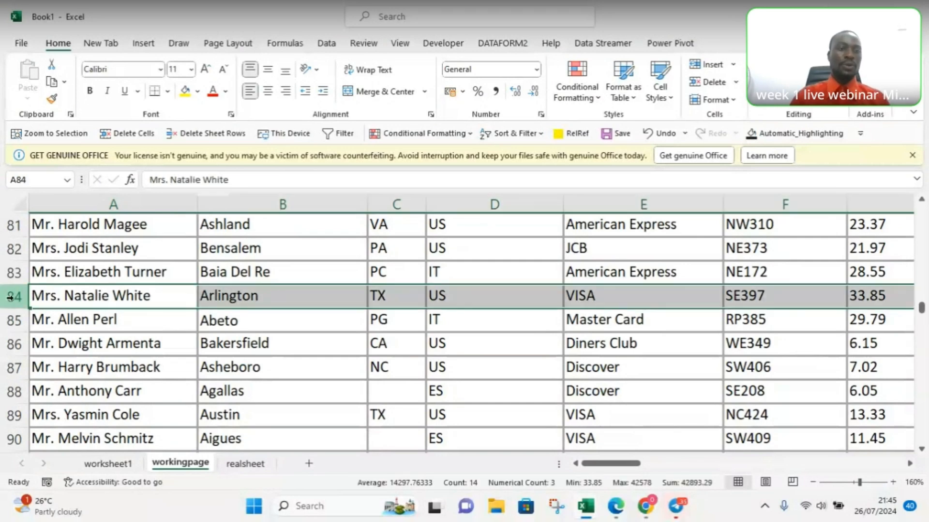
pyautogui.moveTo(11, 296); pyautogui.dragTo(20, 416)
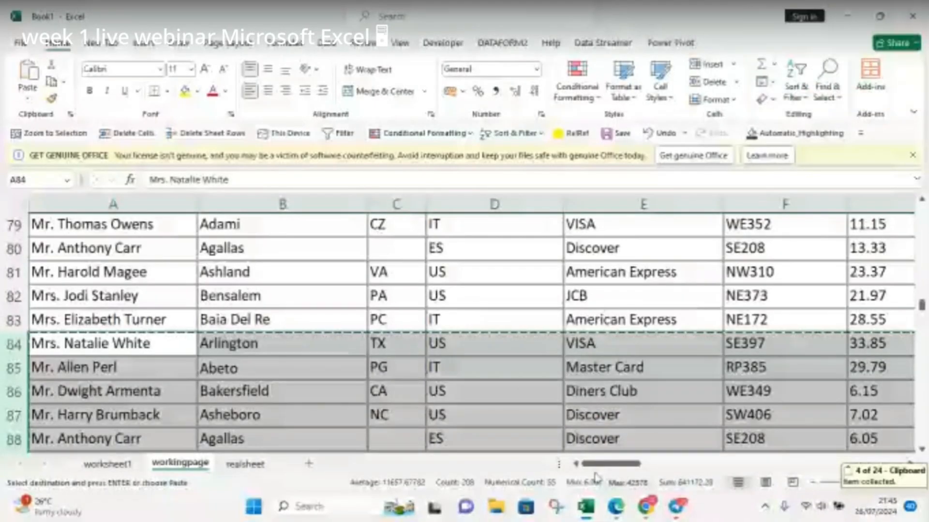
# Step: Try to paste the copied rows into cell E11 directly beneath the table on realsheet, and cancel the copy
pyautogui.click(246, 465)
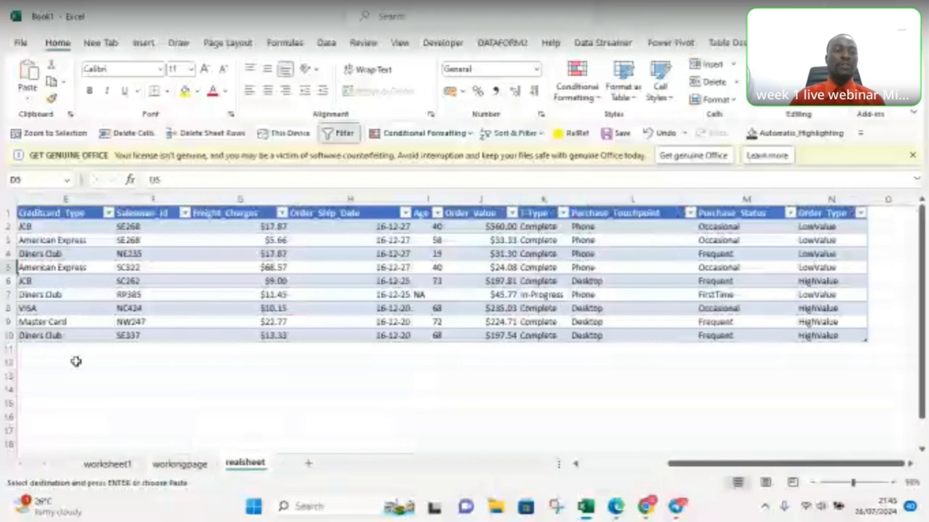
pyautogui.click(29, 347)
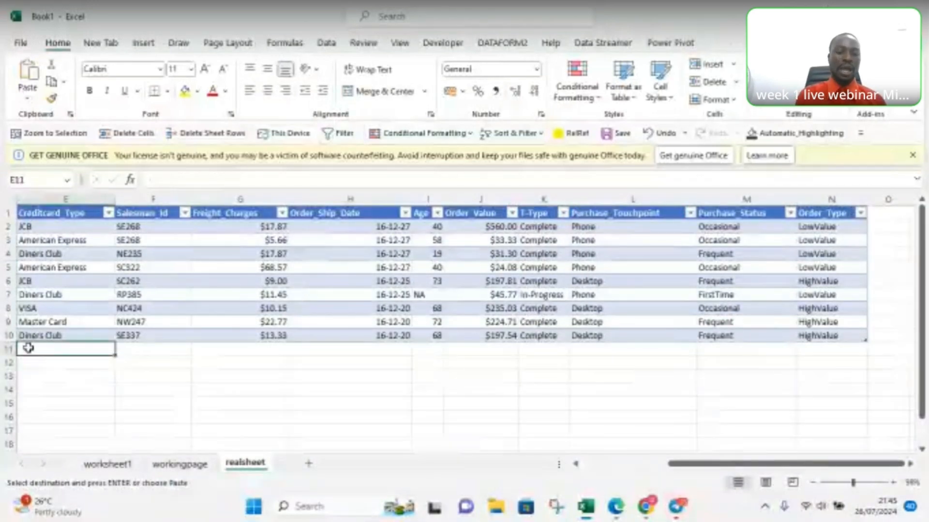
pyautogui.hotkey('ctrl', 'v')
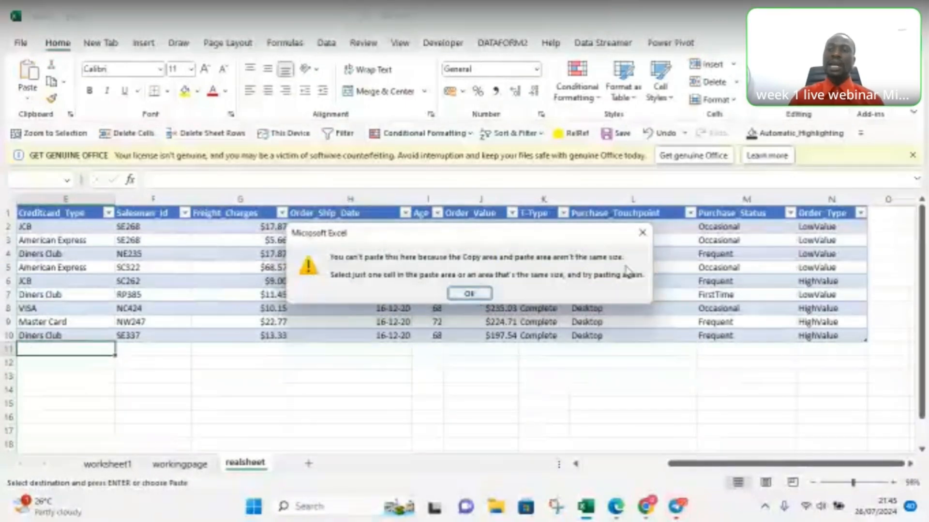
pyautogui.click(643, 235)
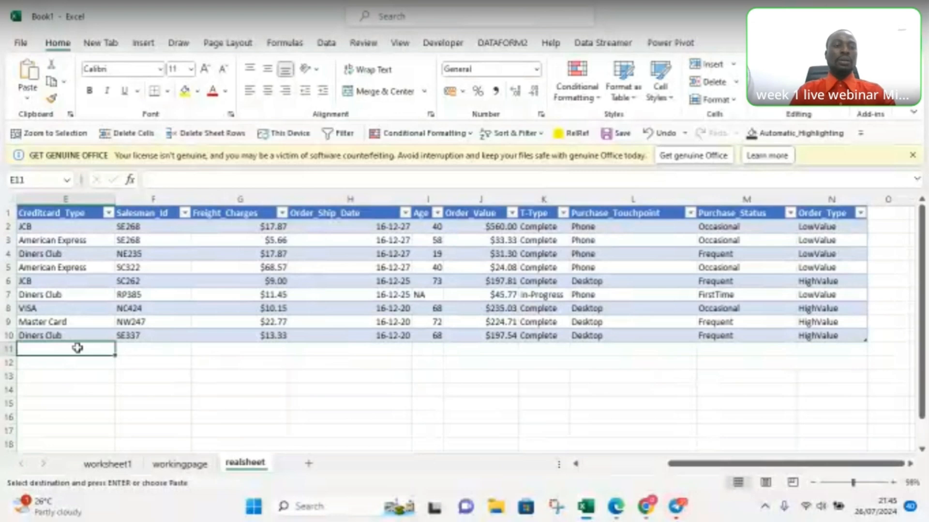
pyautogui.press('Escape')
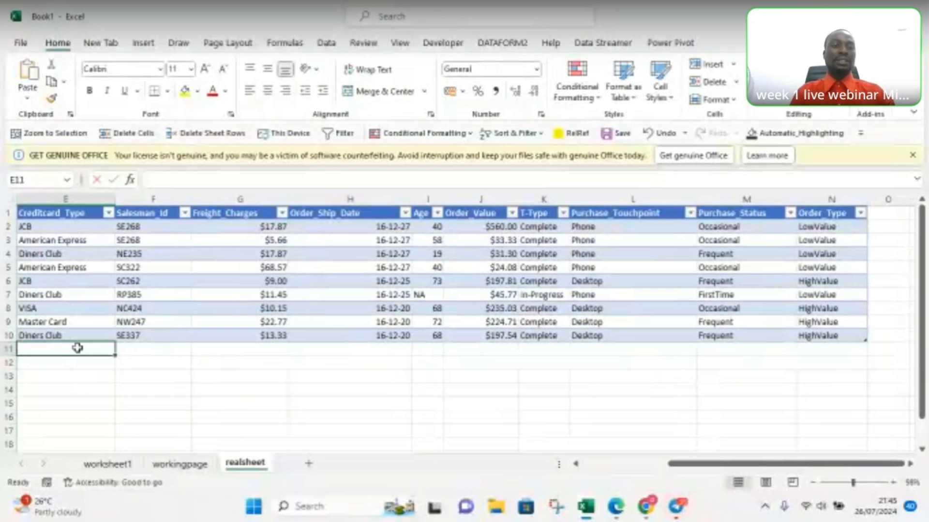
# Step: Extend the table with two new rows by entering Master Card in E11 and VISA in E12 under Creditcard_Type
pyautogui.write('master Card')
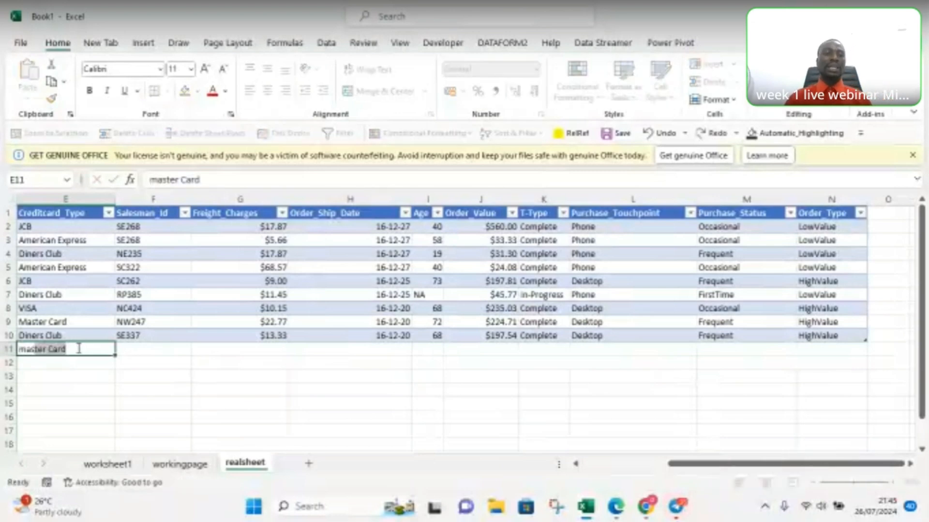
pyautogui.press('Tab')
pyautogui.press('Return')
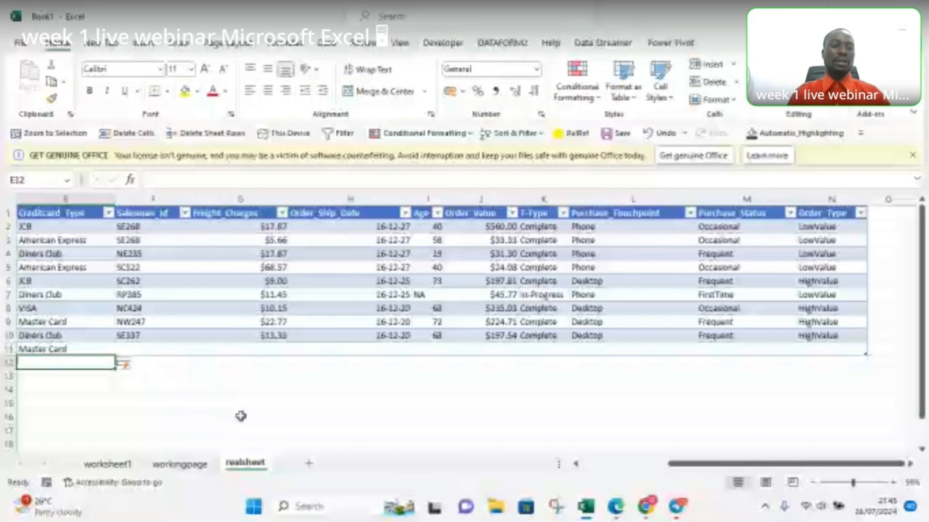
pyautogui.write('VISA')
pyautogui.press('Return')
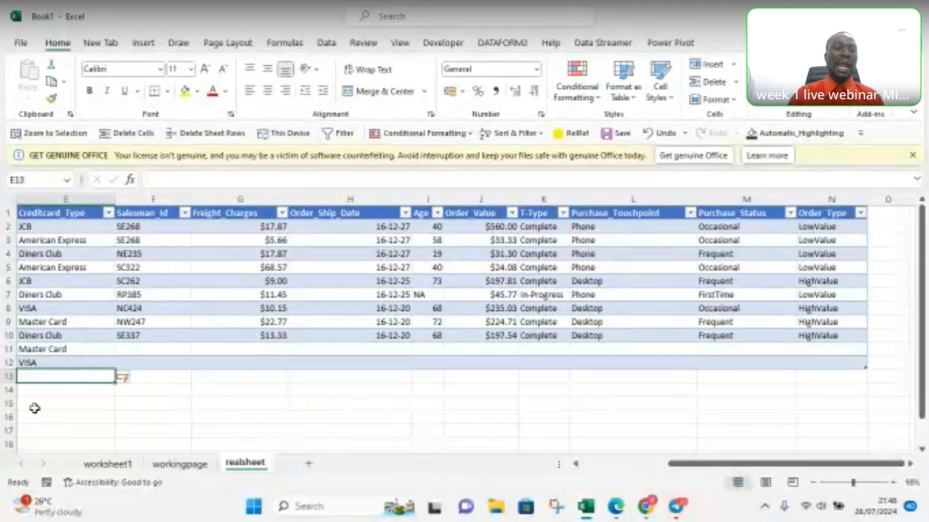
# Step: Enter vis in cell E14, leaving one blank row between it and the table
pyautogui.click(43, 394)
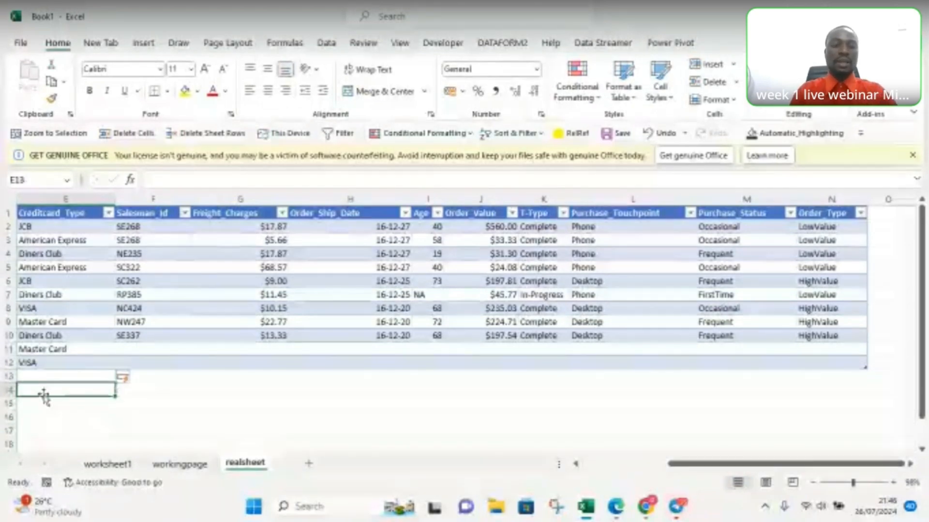
pyautogui.write('vis')
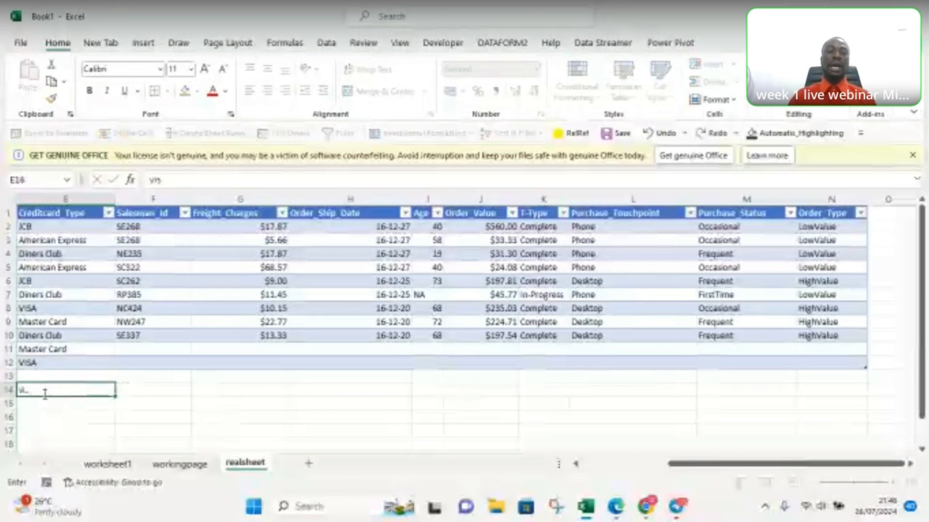
pyautogui.press('Return')
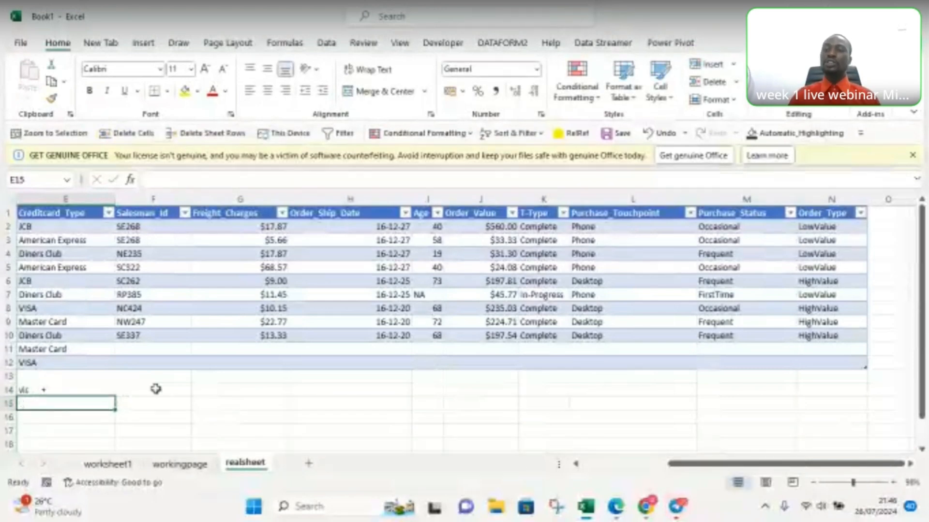
# Step: Extend the table by one column by entering the header mame in cell O1, directly beside Order_Type
pyautogui.click(881, 213)
pyautogui.write('mame')
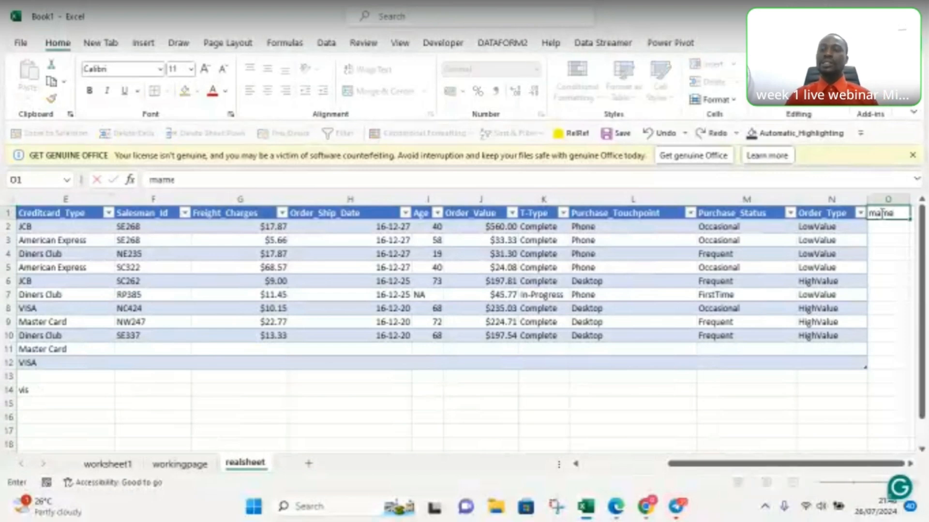
pyautogui.press('Return')
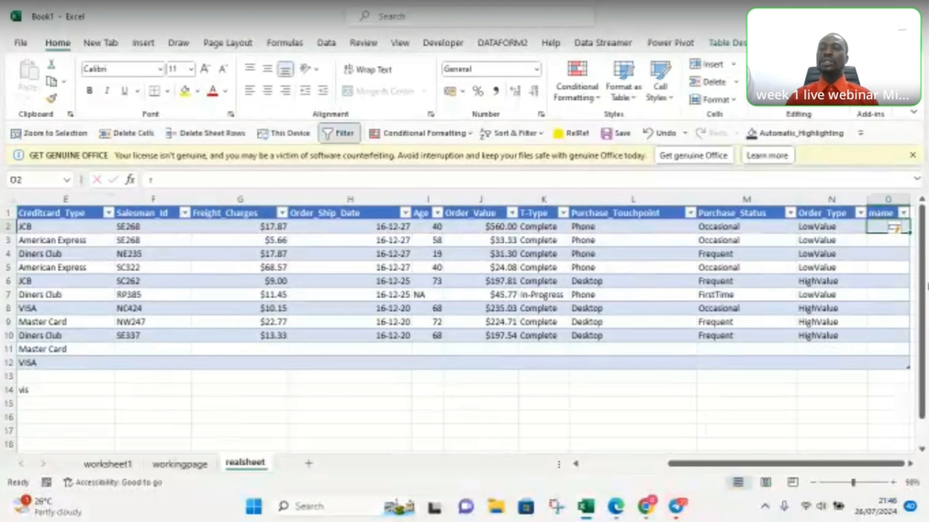
pyautogui.click(795, 363)
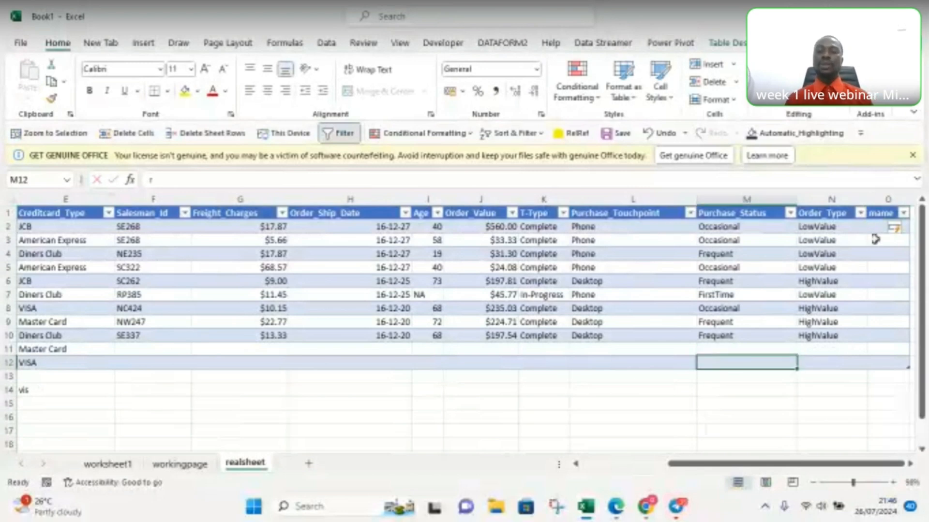